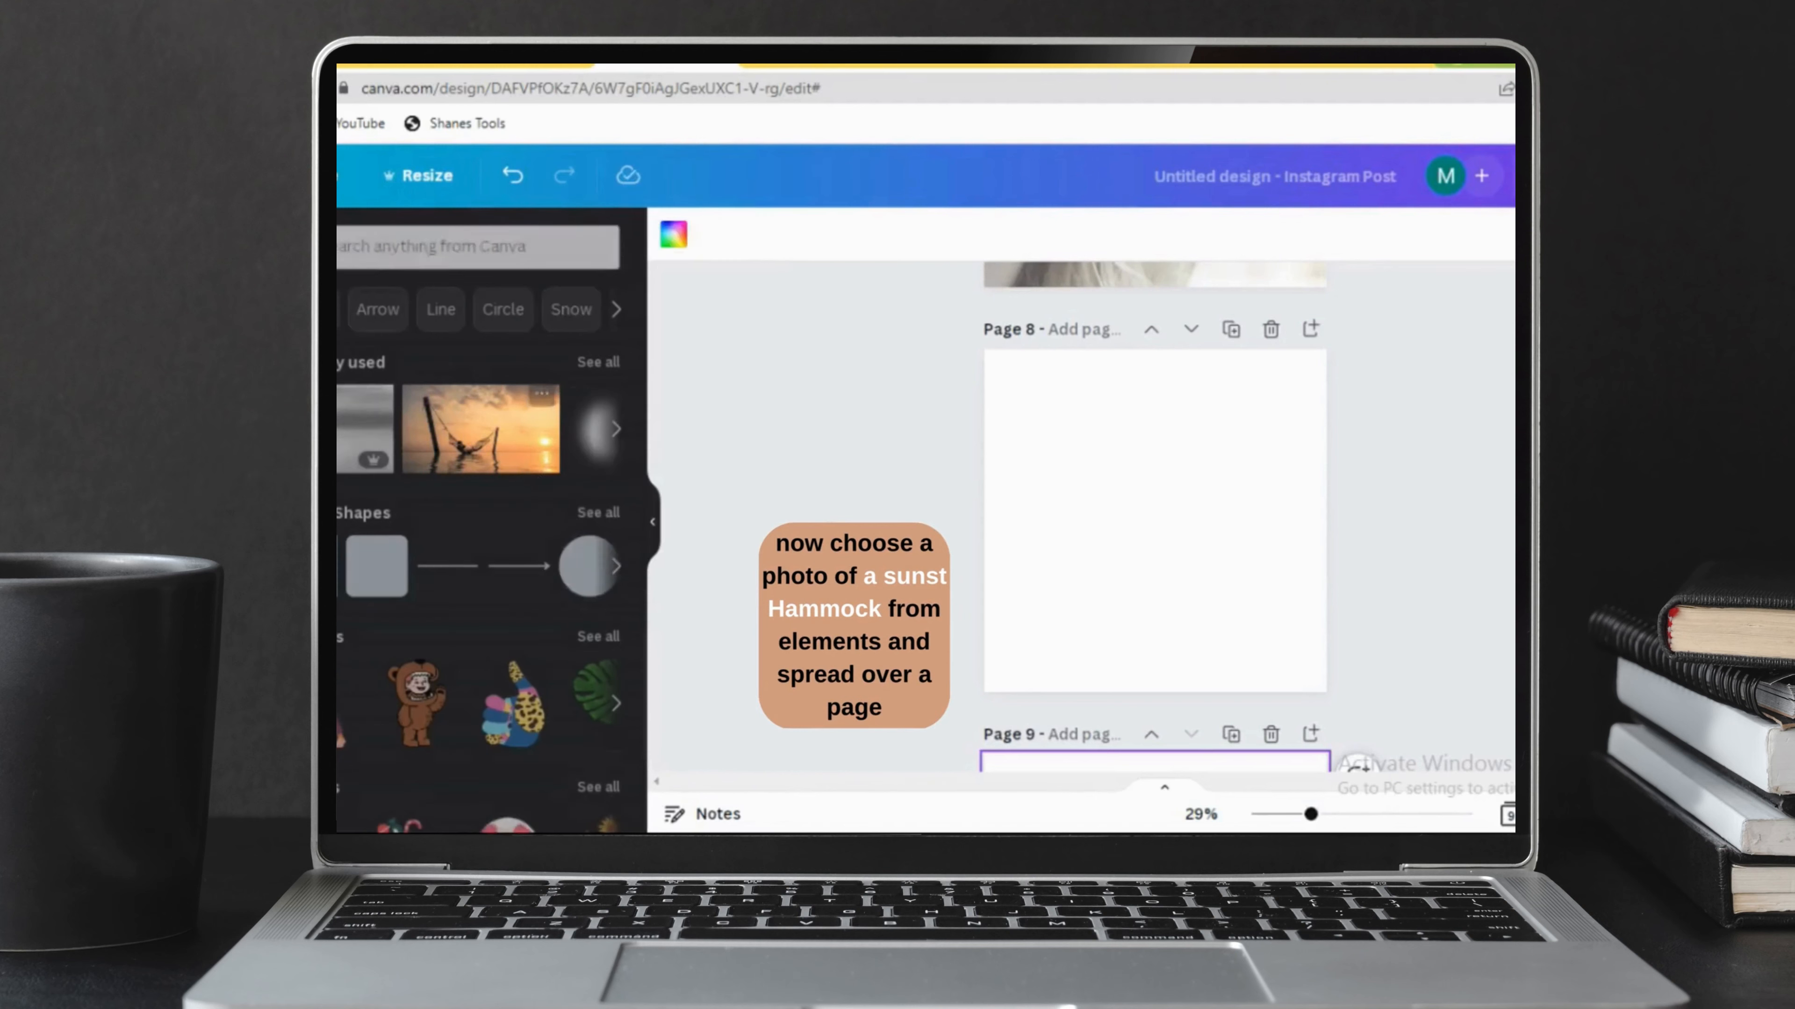
# Add the sunset hammock photo to page 8 and enlarge it to cover the whole page, trimming its overhanging right side.
pyautogui.click(540, 446)
pyautogui.moveTo(1205, 544); pyautogui.dragTo(1170, 449)
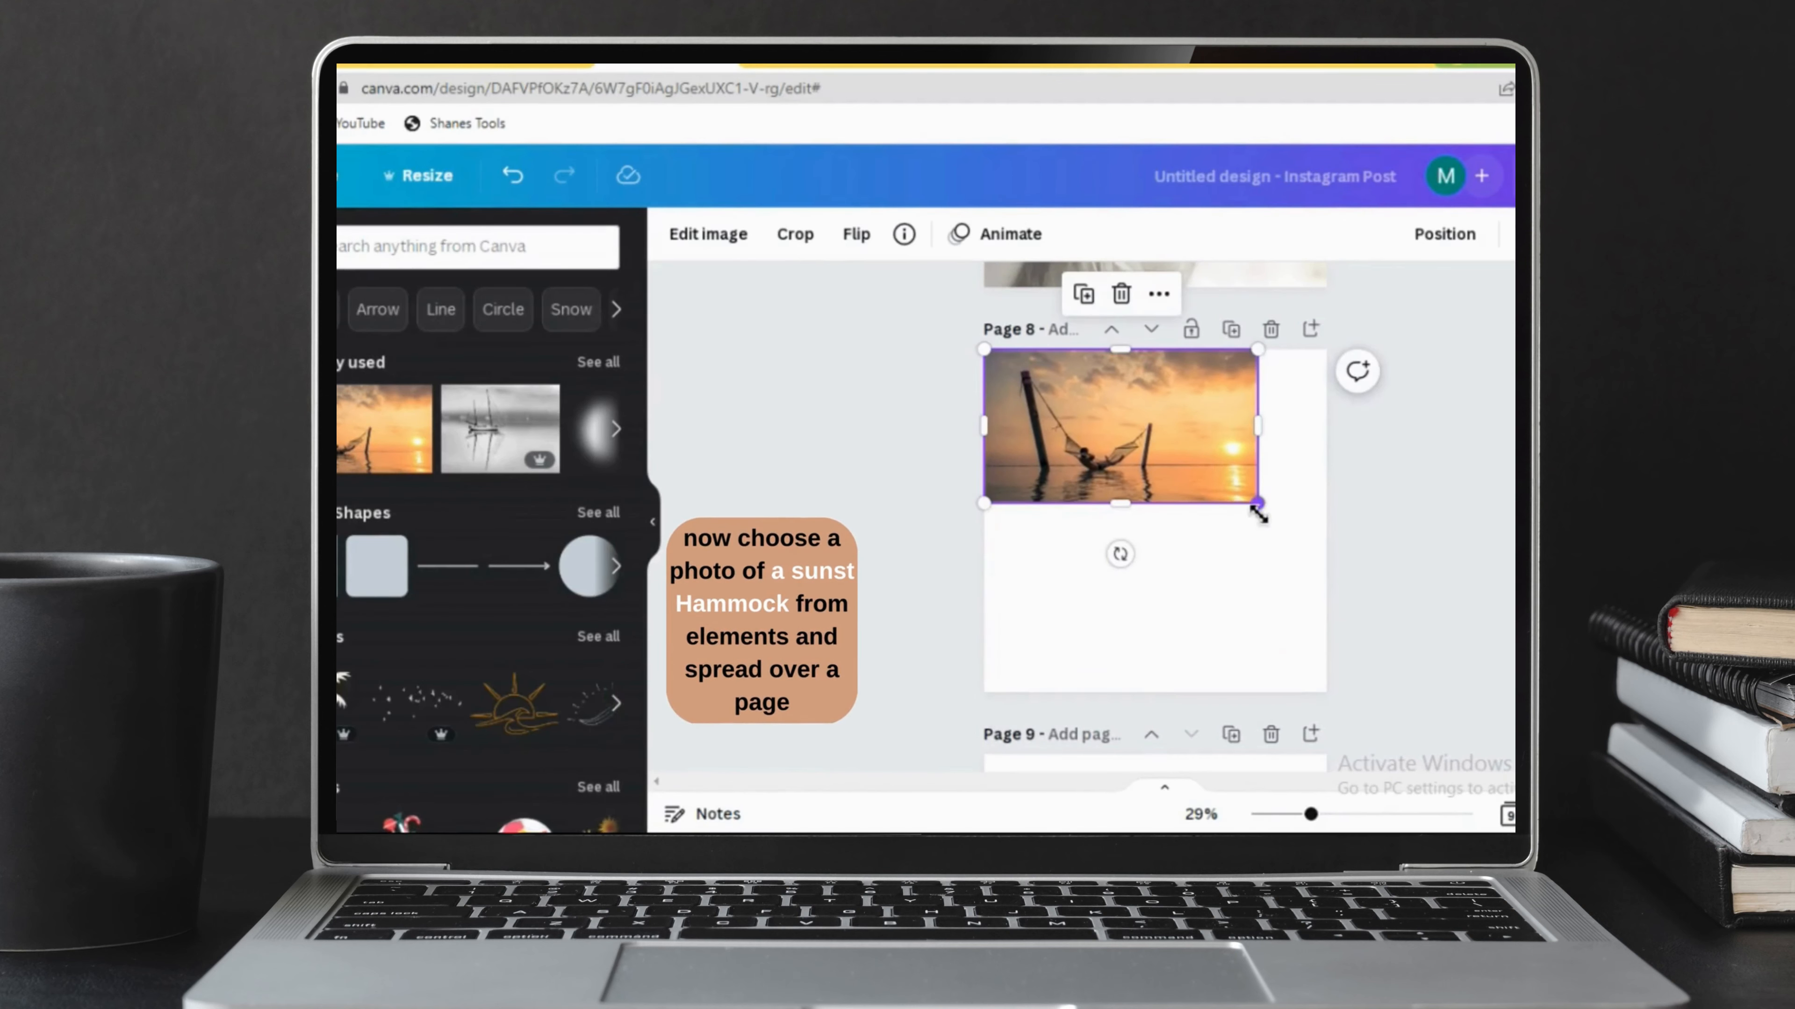
pyautogui.moveTo(1258, 504); pyautogui.dragTo(1473, 726)
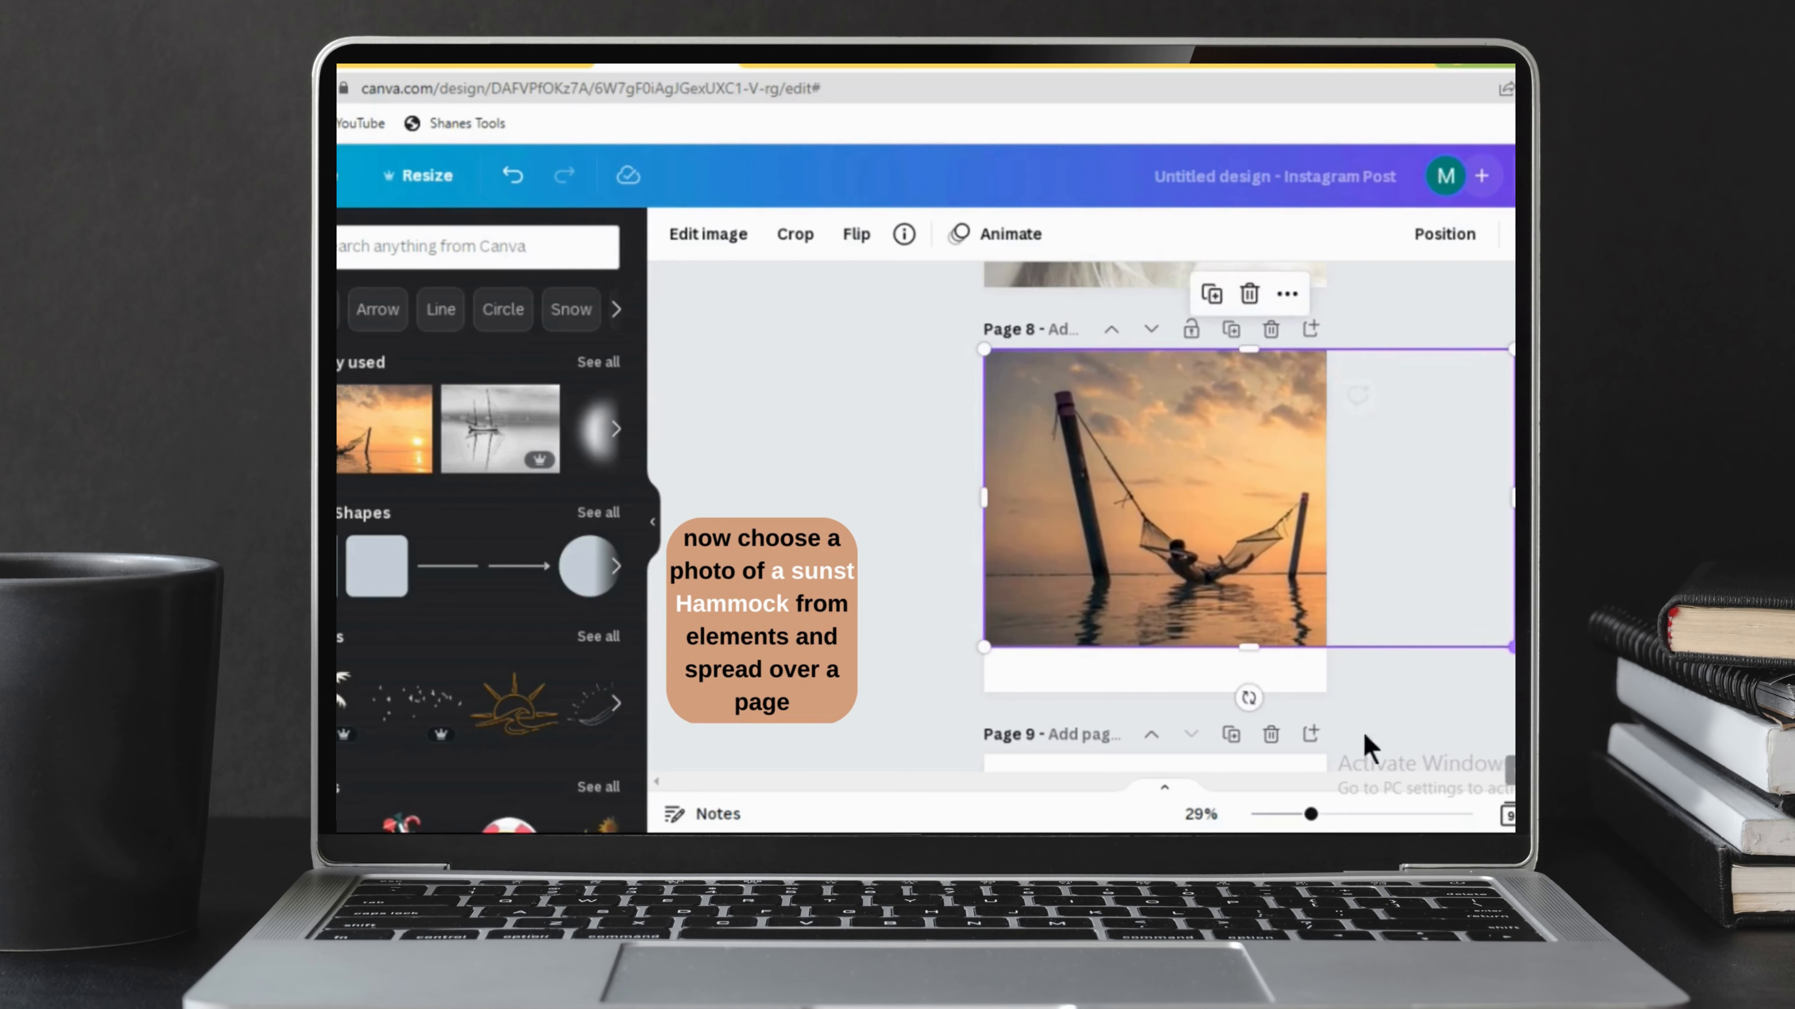
pyautogui.moveTo(1260, 649); pyautogui.dragTo(1295, 622)
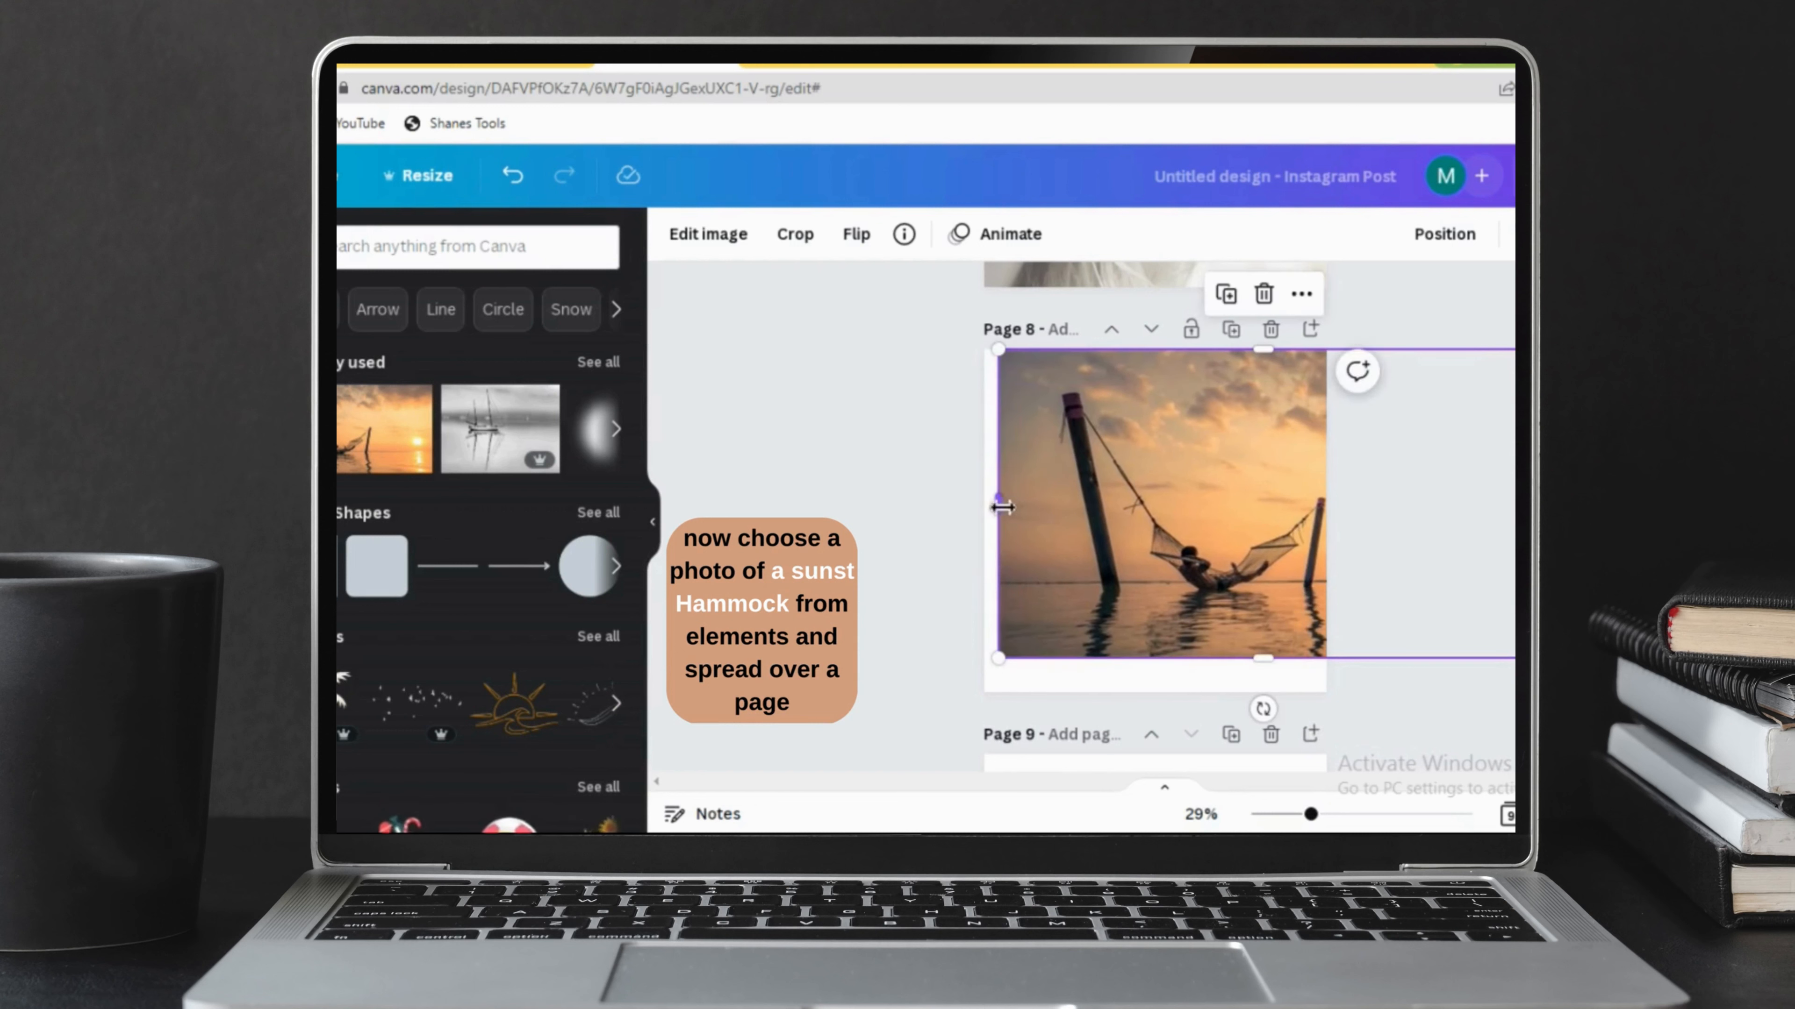
pyautogui.moveTo(1002, 507); pyautogui.dragTo(984, 504)
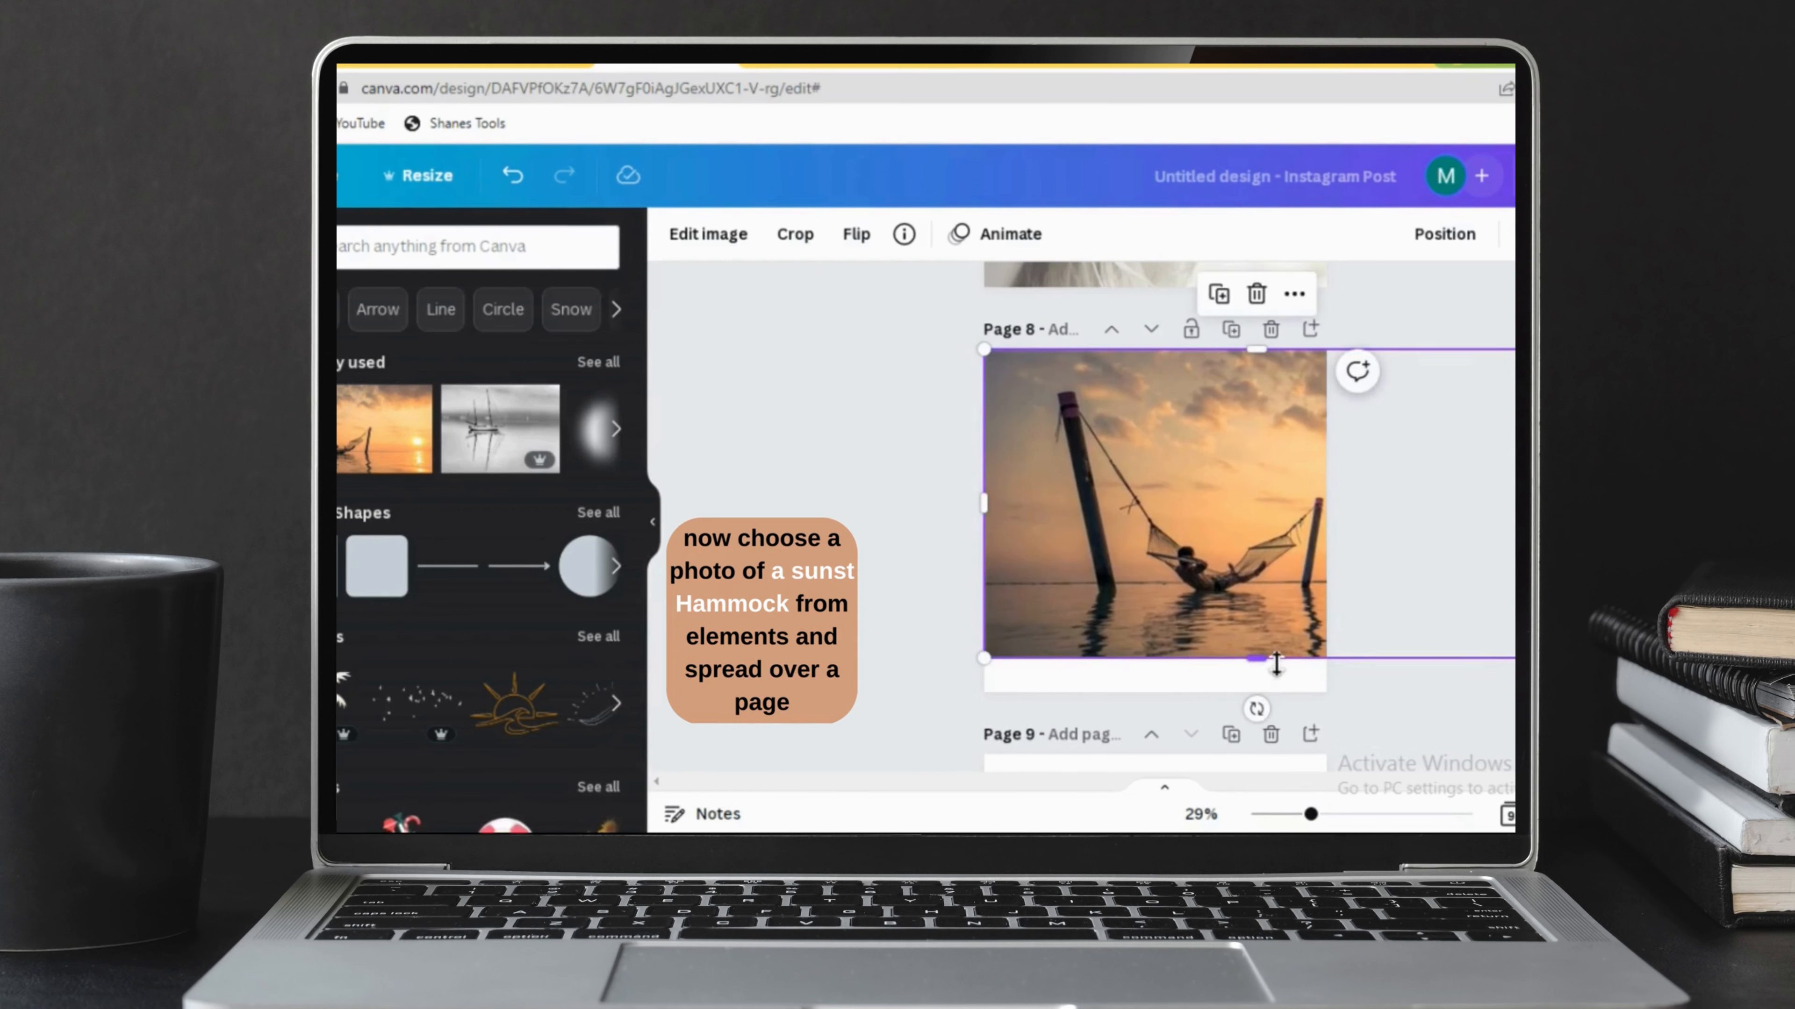
pyautogui.moveTo(1273, 664); pyautogui.dragTo(1292, 696)
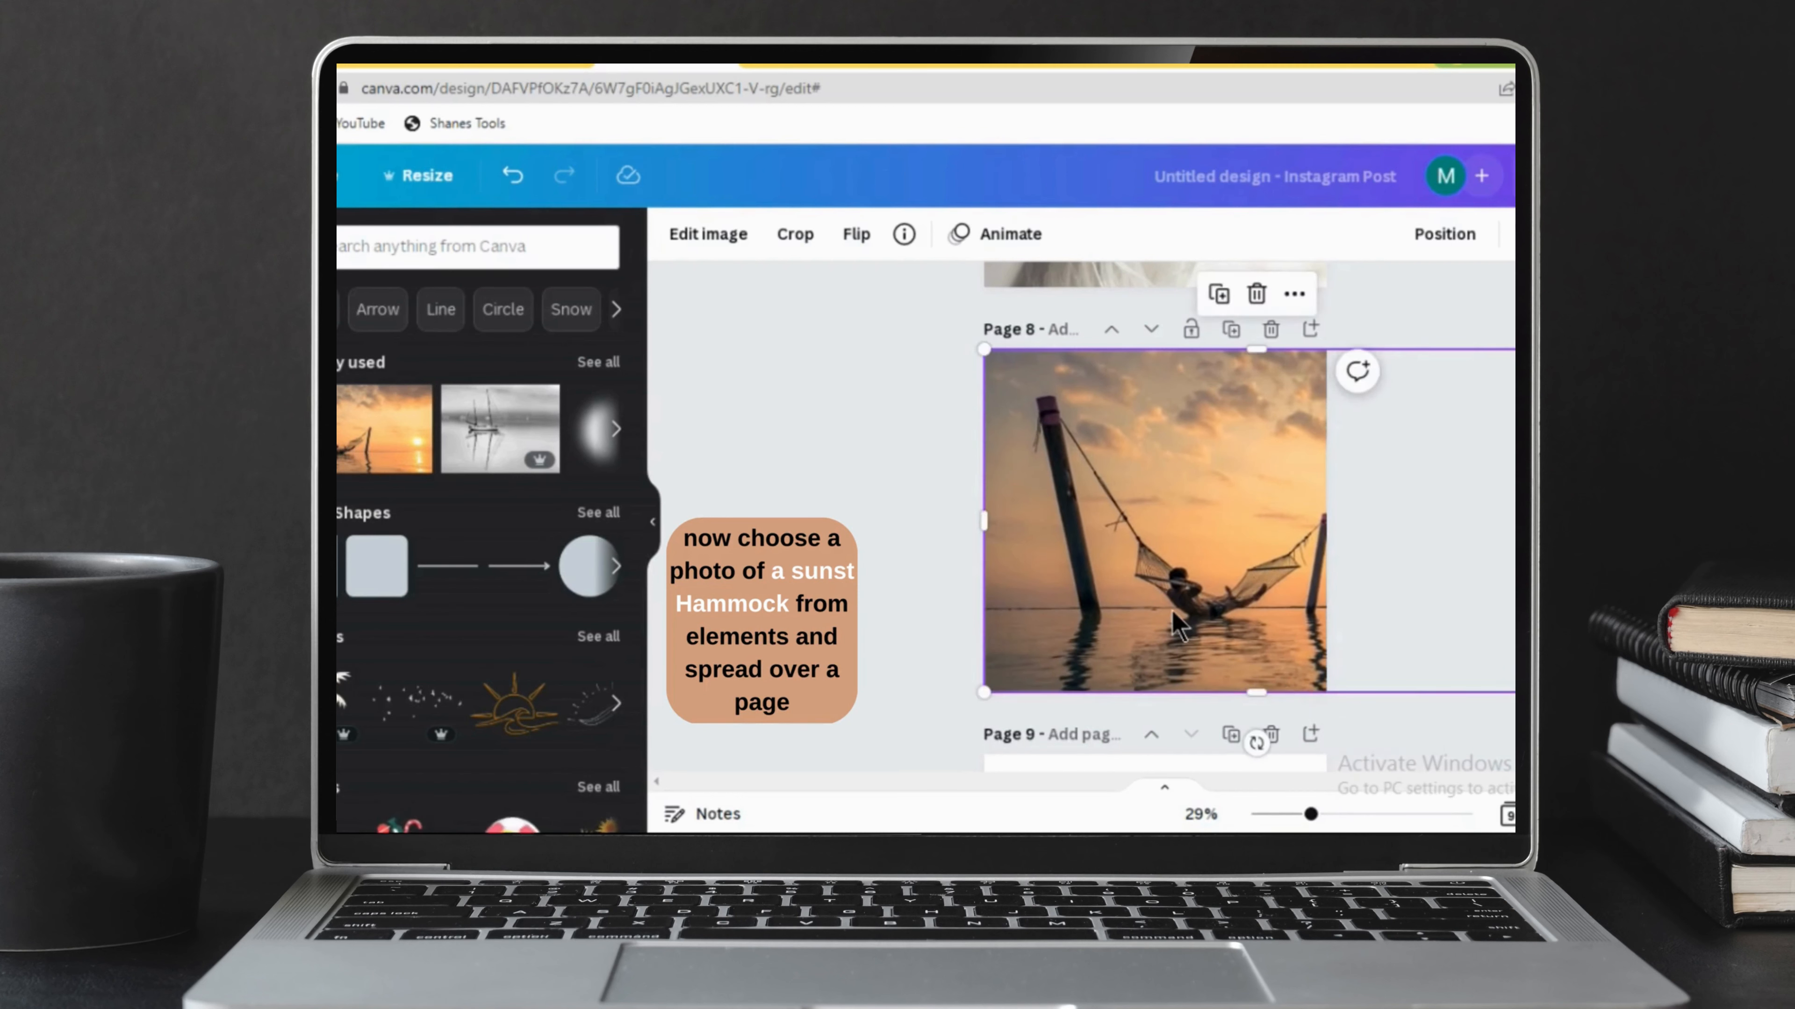
pyautogui.moveTo(1483, 533); pyautogui.dragTo(1364, 527)
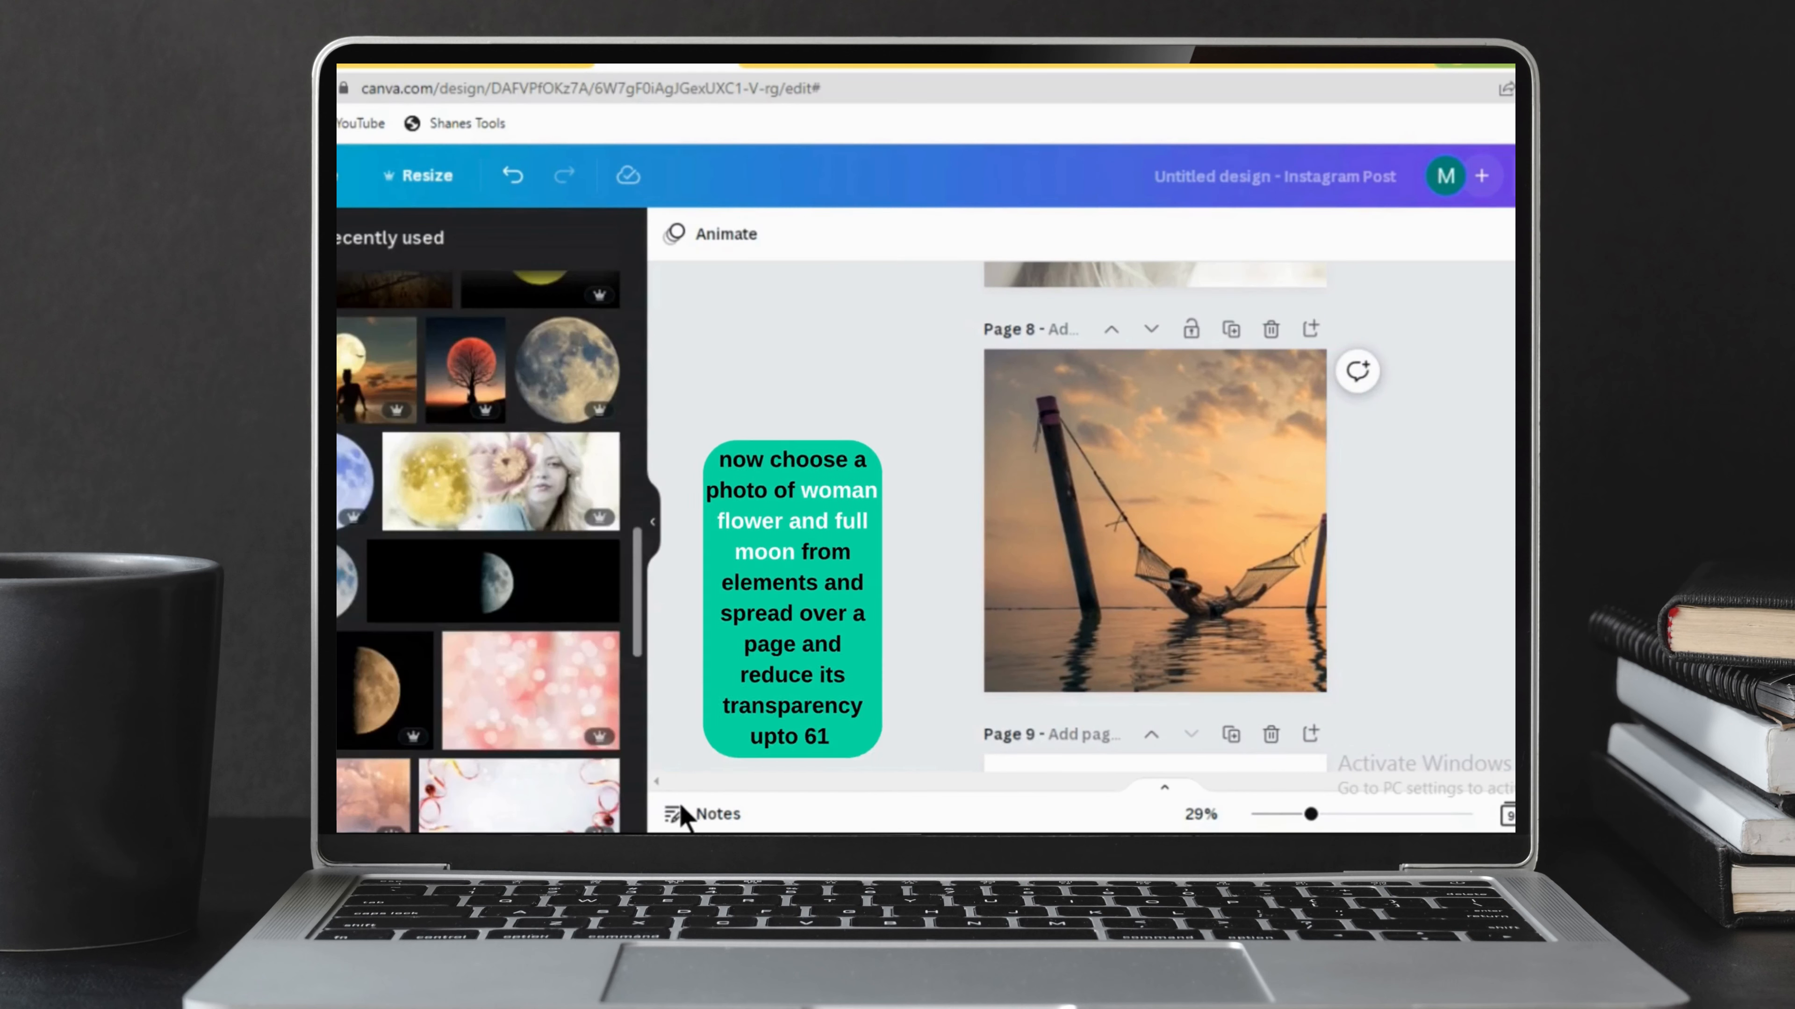
# Add the "Woman flower and full moon" photo from the recently used items and align it with page 8's upper-left corner.
pyautogui.scroll(-3, 579, 495)
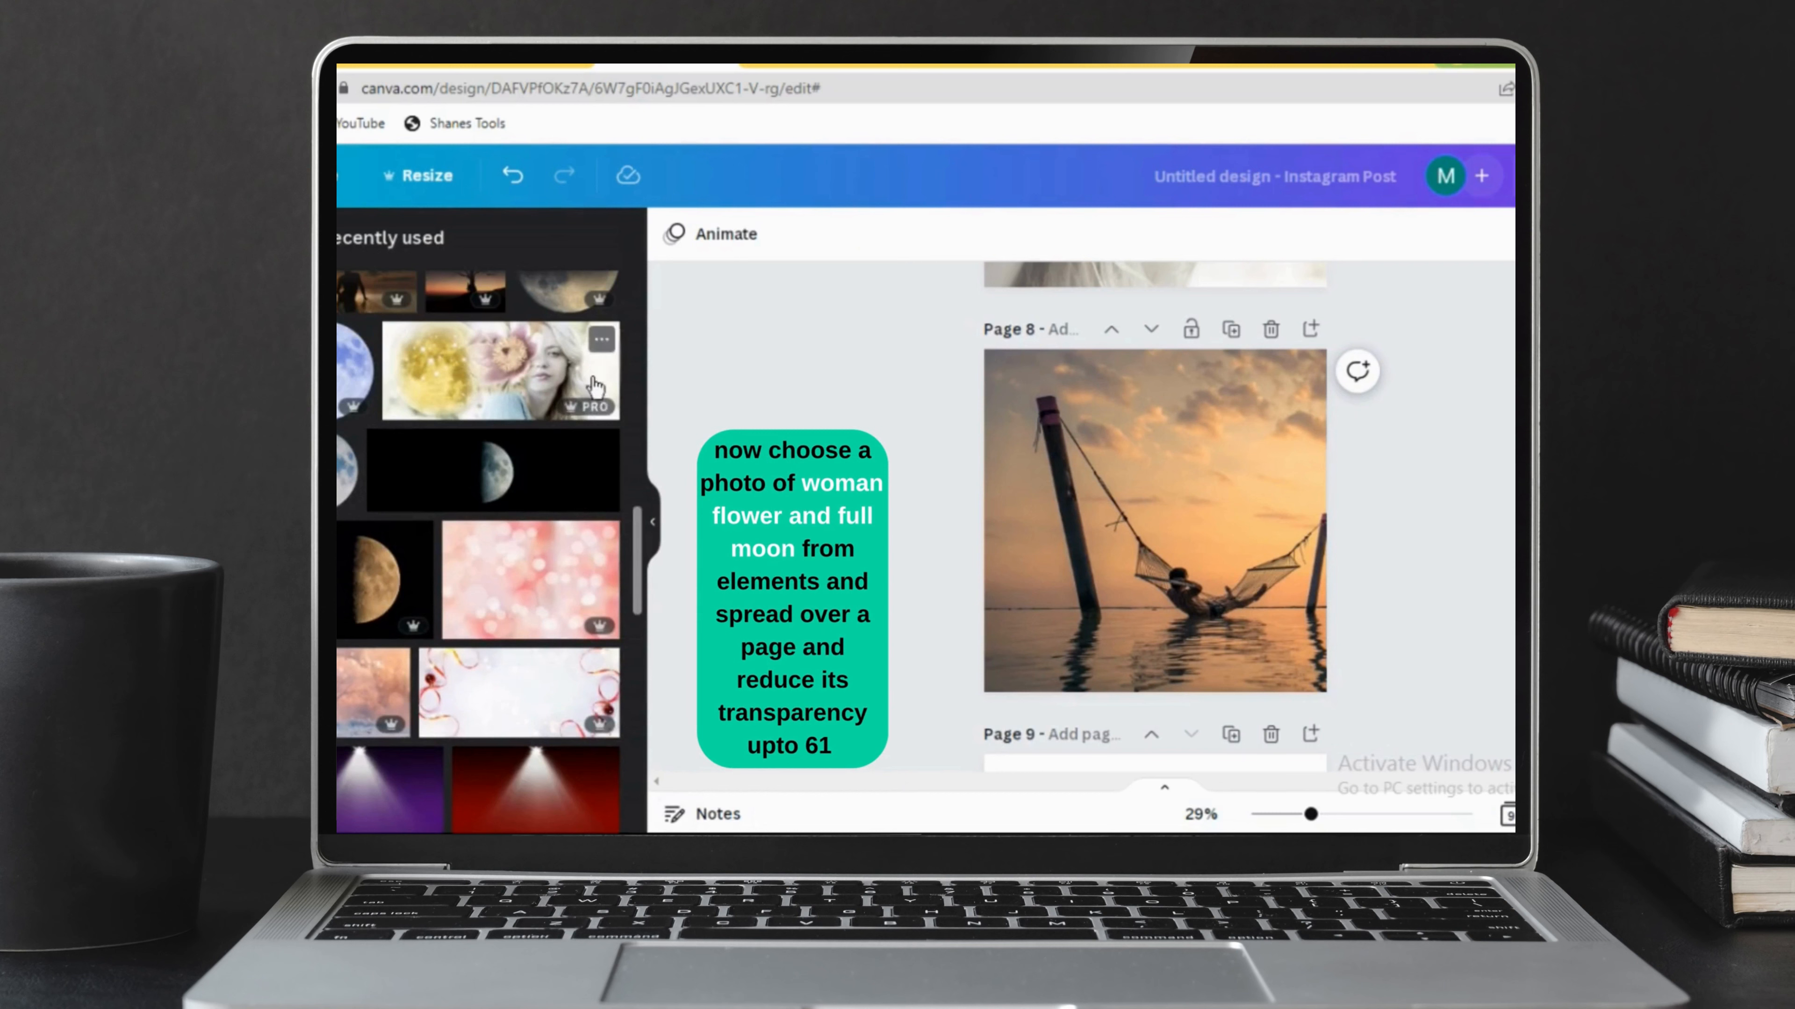
pyautogui.click(601, 343)
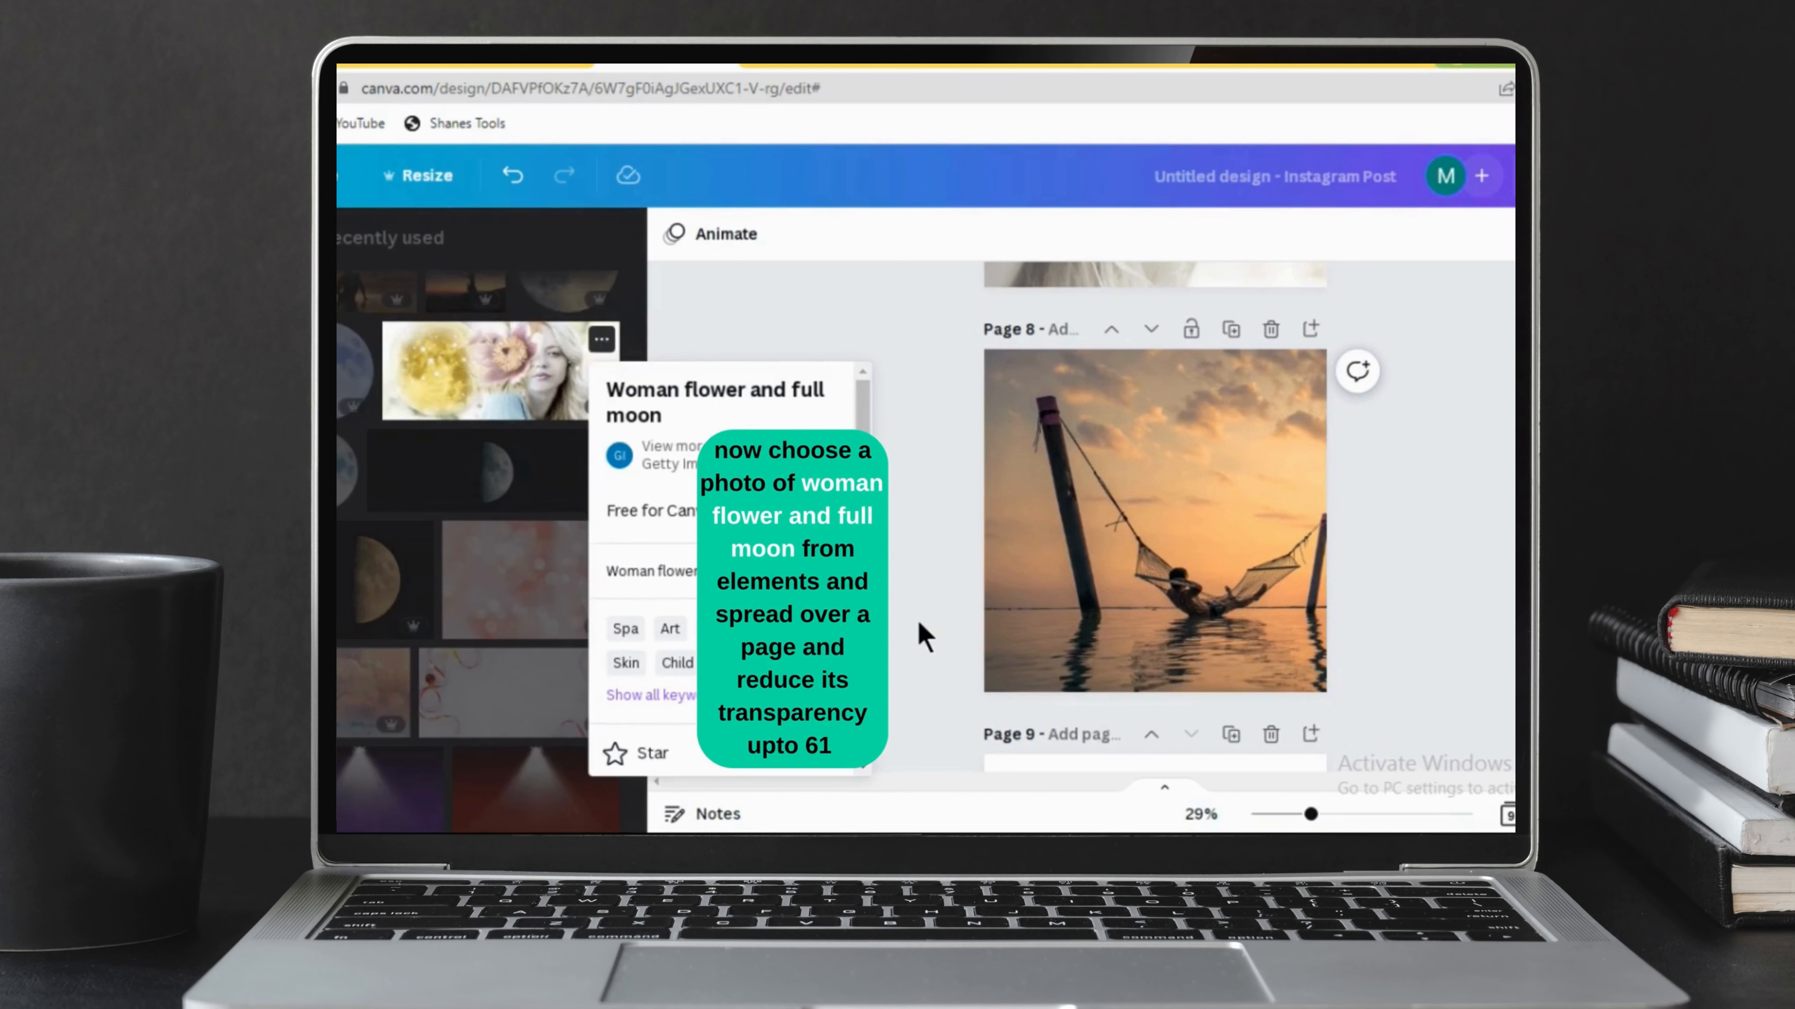
pyautogui.click(933, 601)
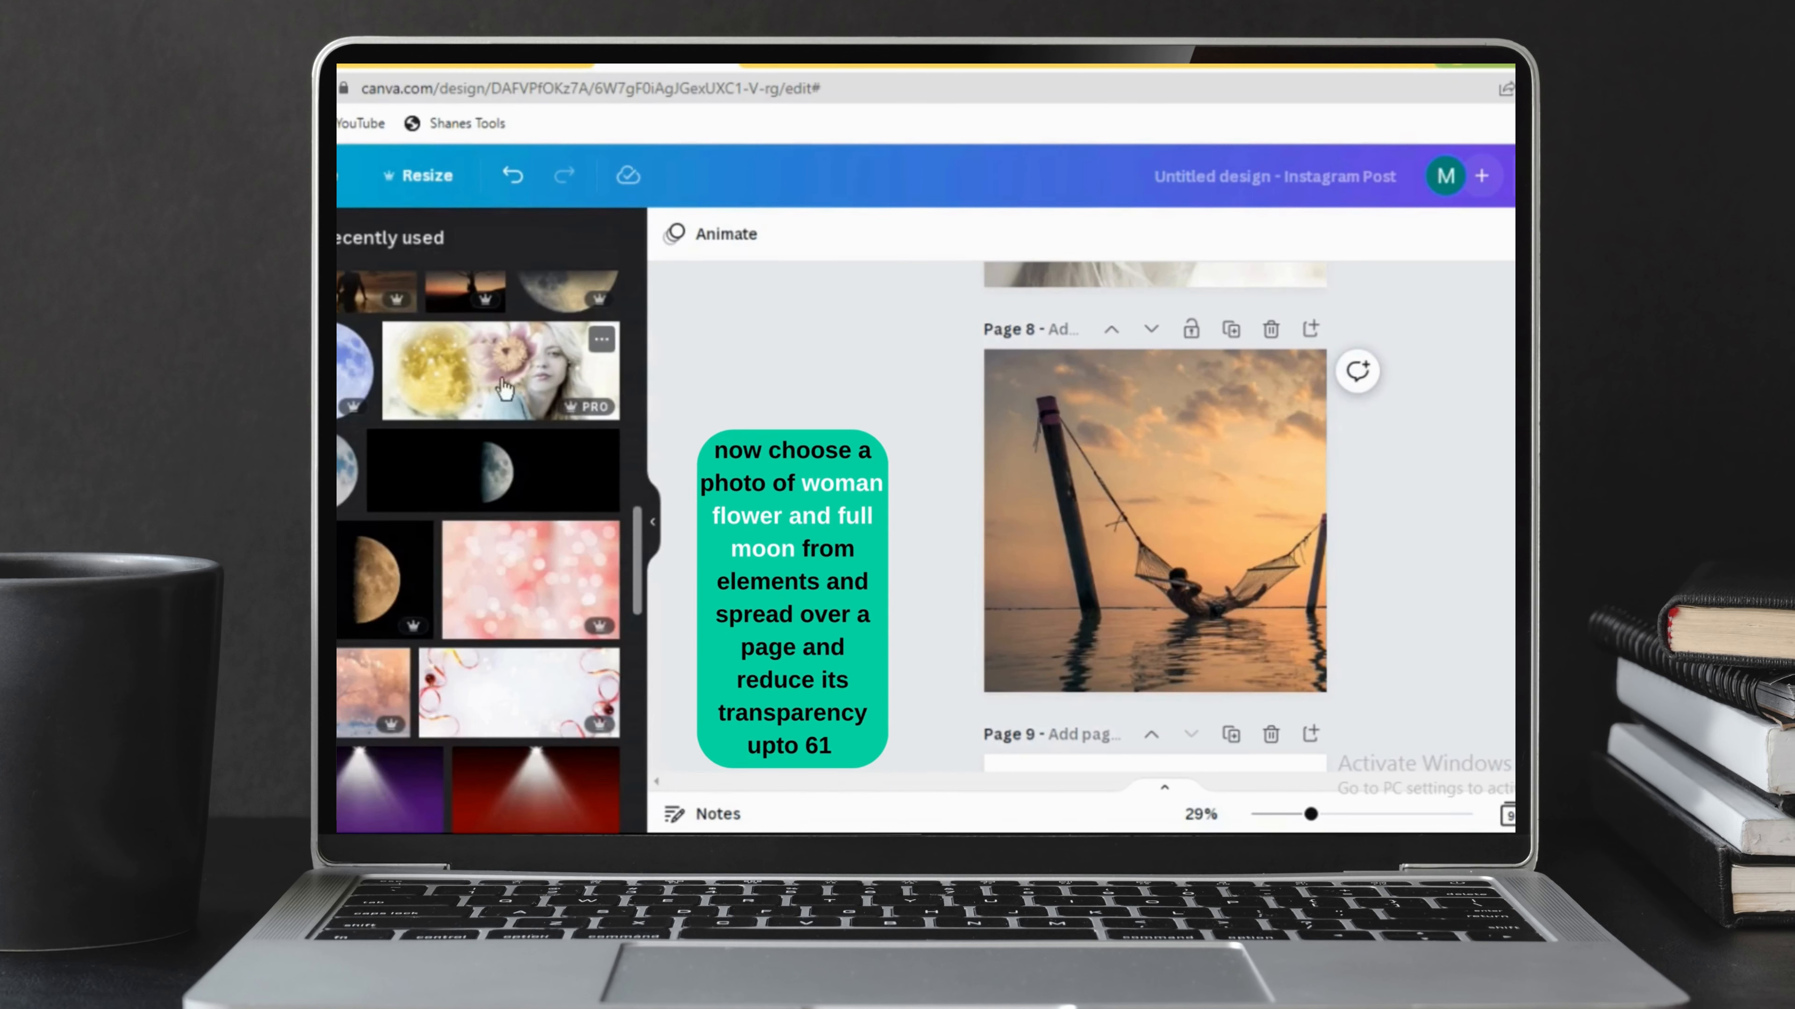
pyautogui.click(511, 399)
pyautogui.moveTo(1099, 523); pyautogui.dragTo(1067, 409)
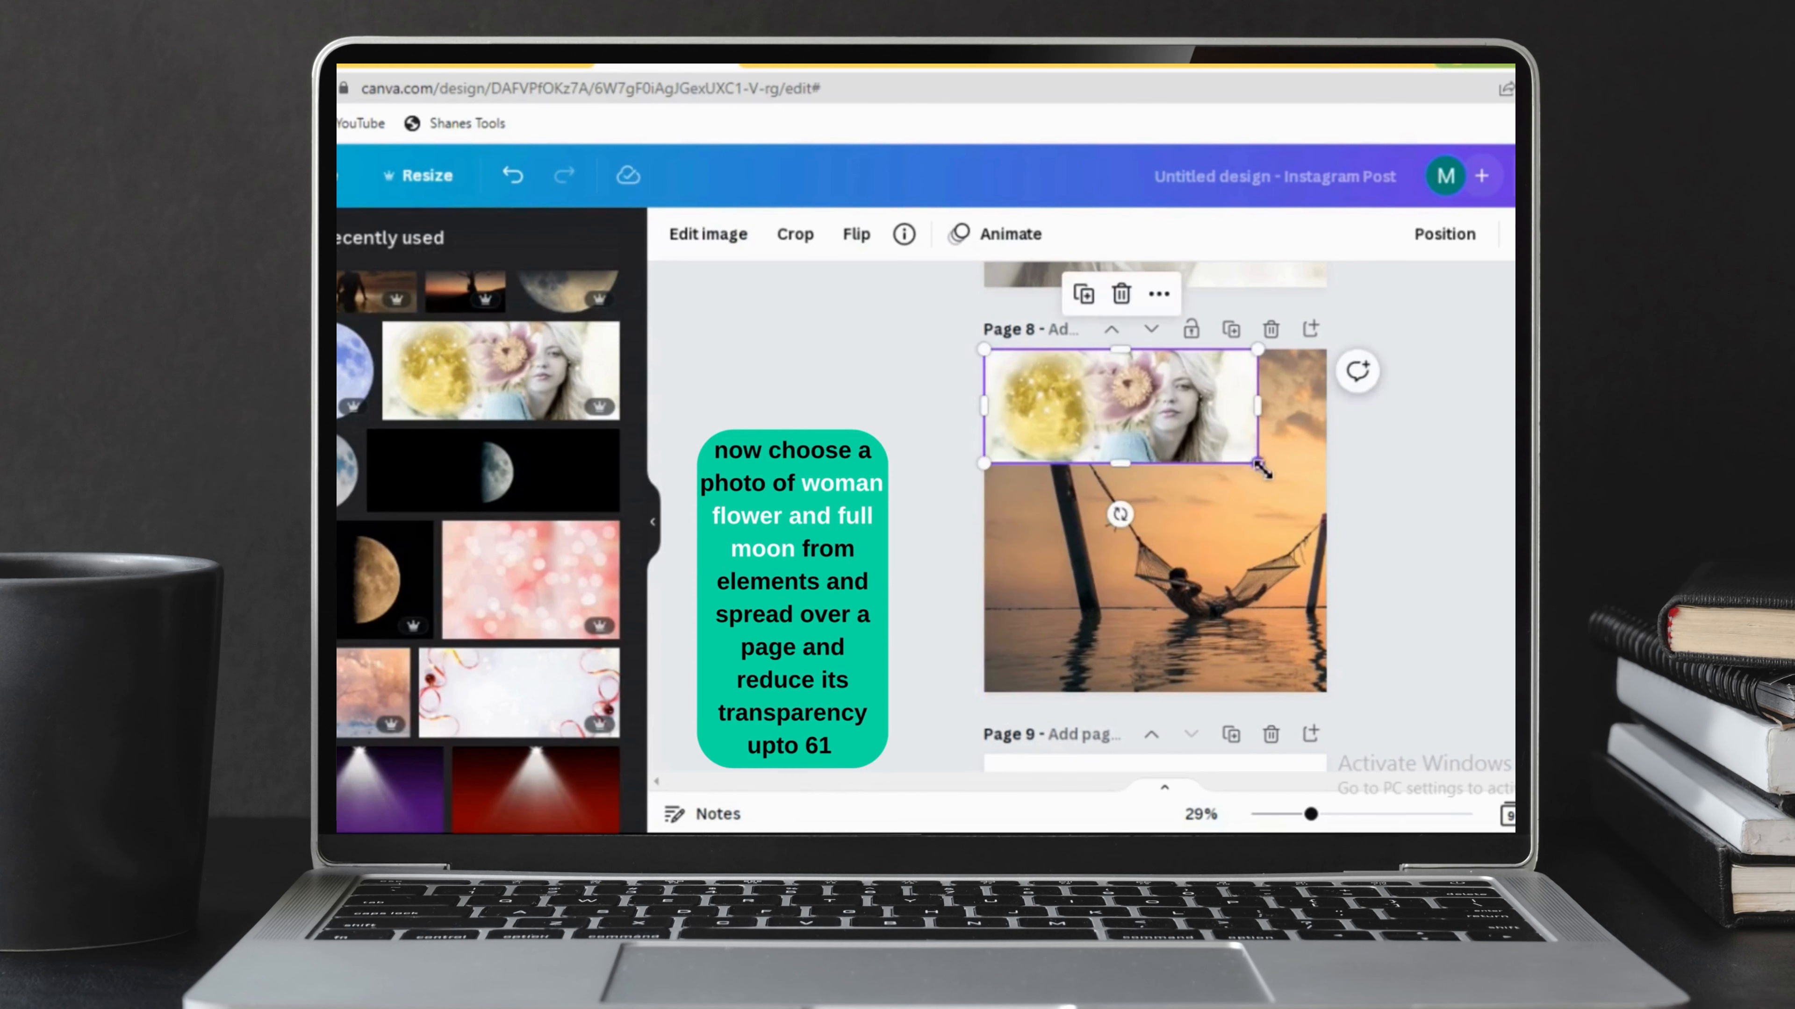
# Enlarge and crop the woman photo so her face and hair cover page 8, trimming the overhanging left and lower parts.
pyautogui.moveTo(1261, 468); pyautogui.dragTo(1326, 492)
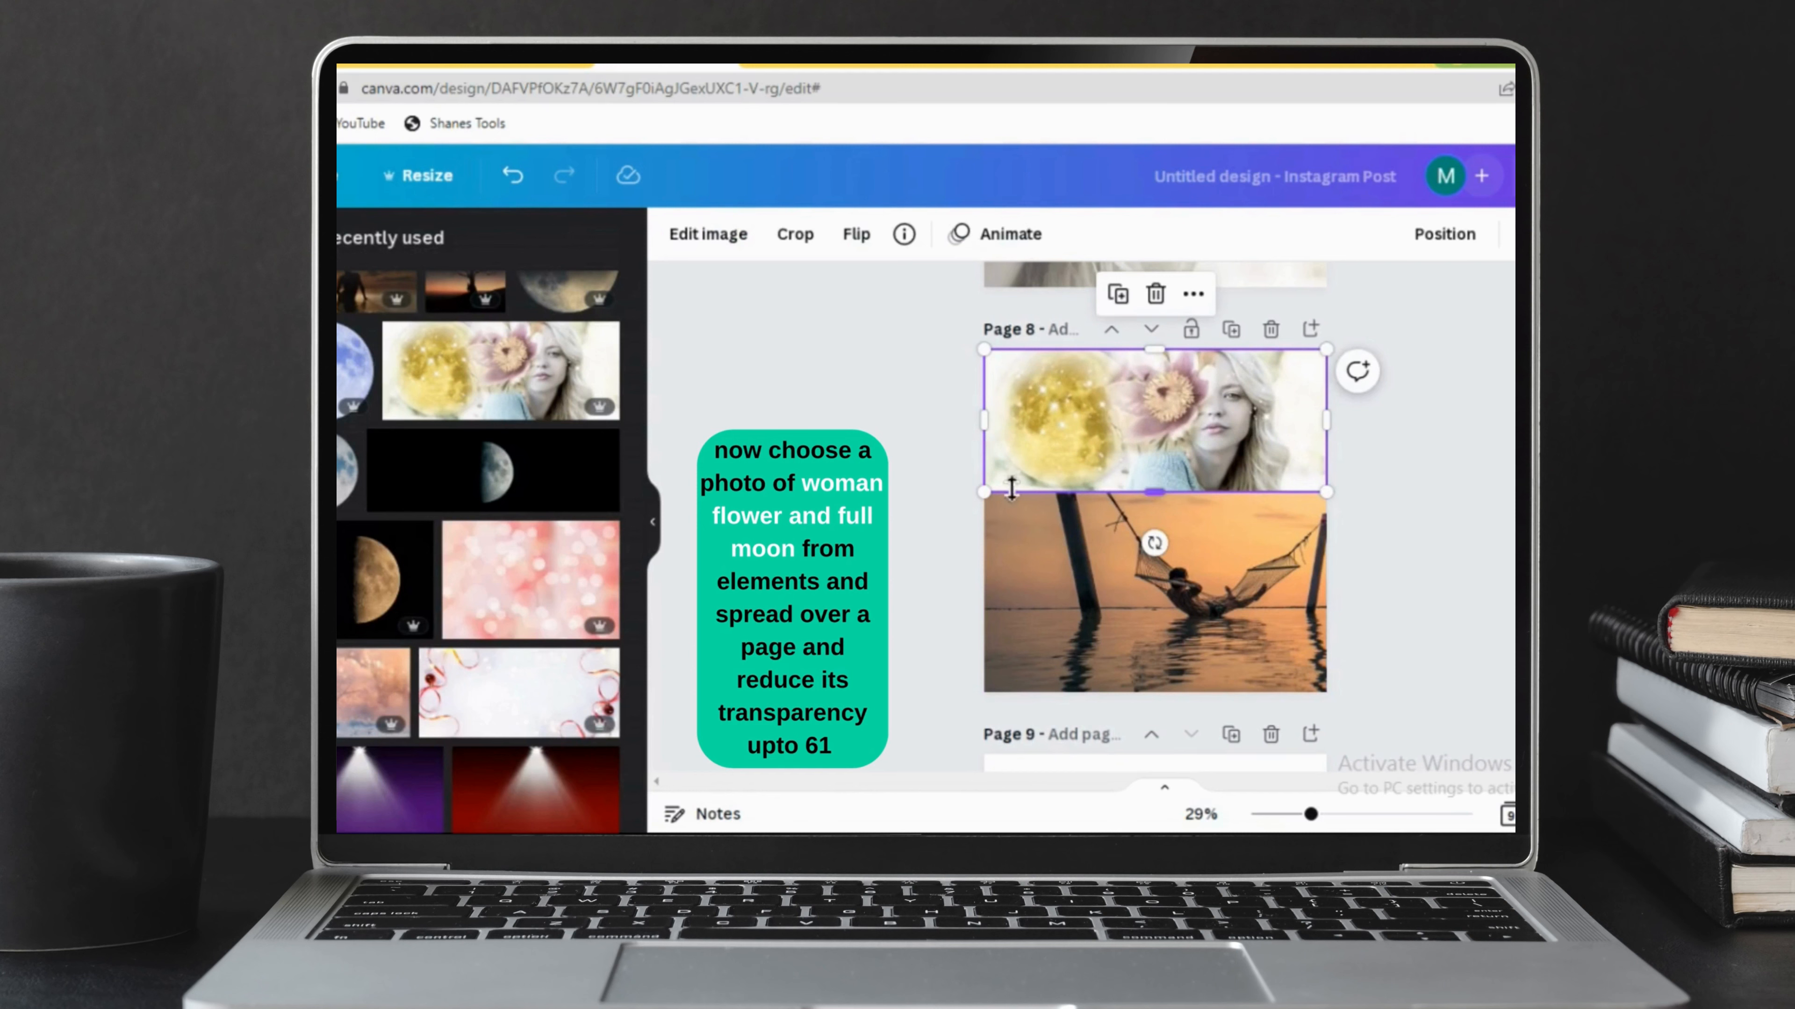
pyautogui.moveTo(985, 495); pyautogui.dragTo(646, 682)
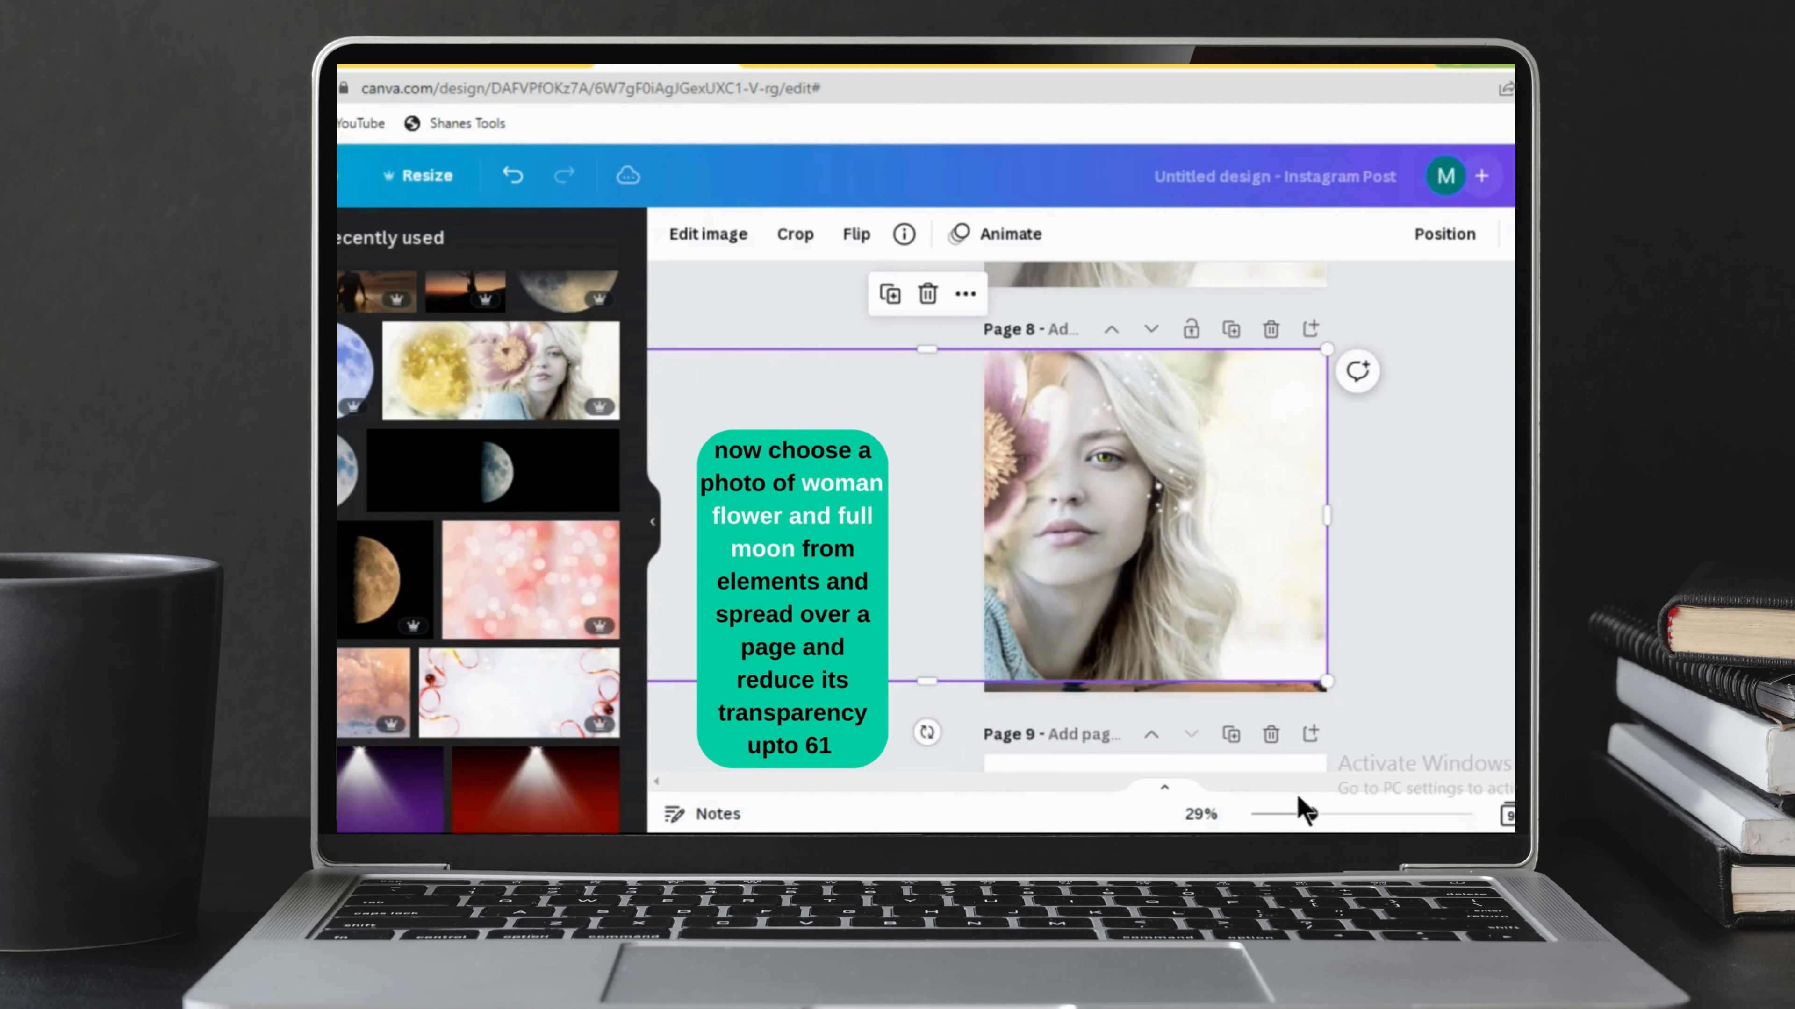
pyautogui.moveTo(1301, 813); pyautogui.dragTo(1282, 815)
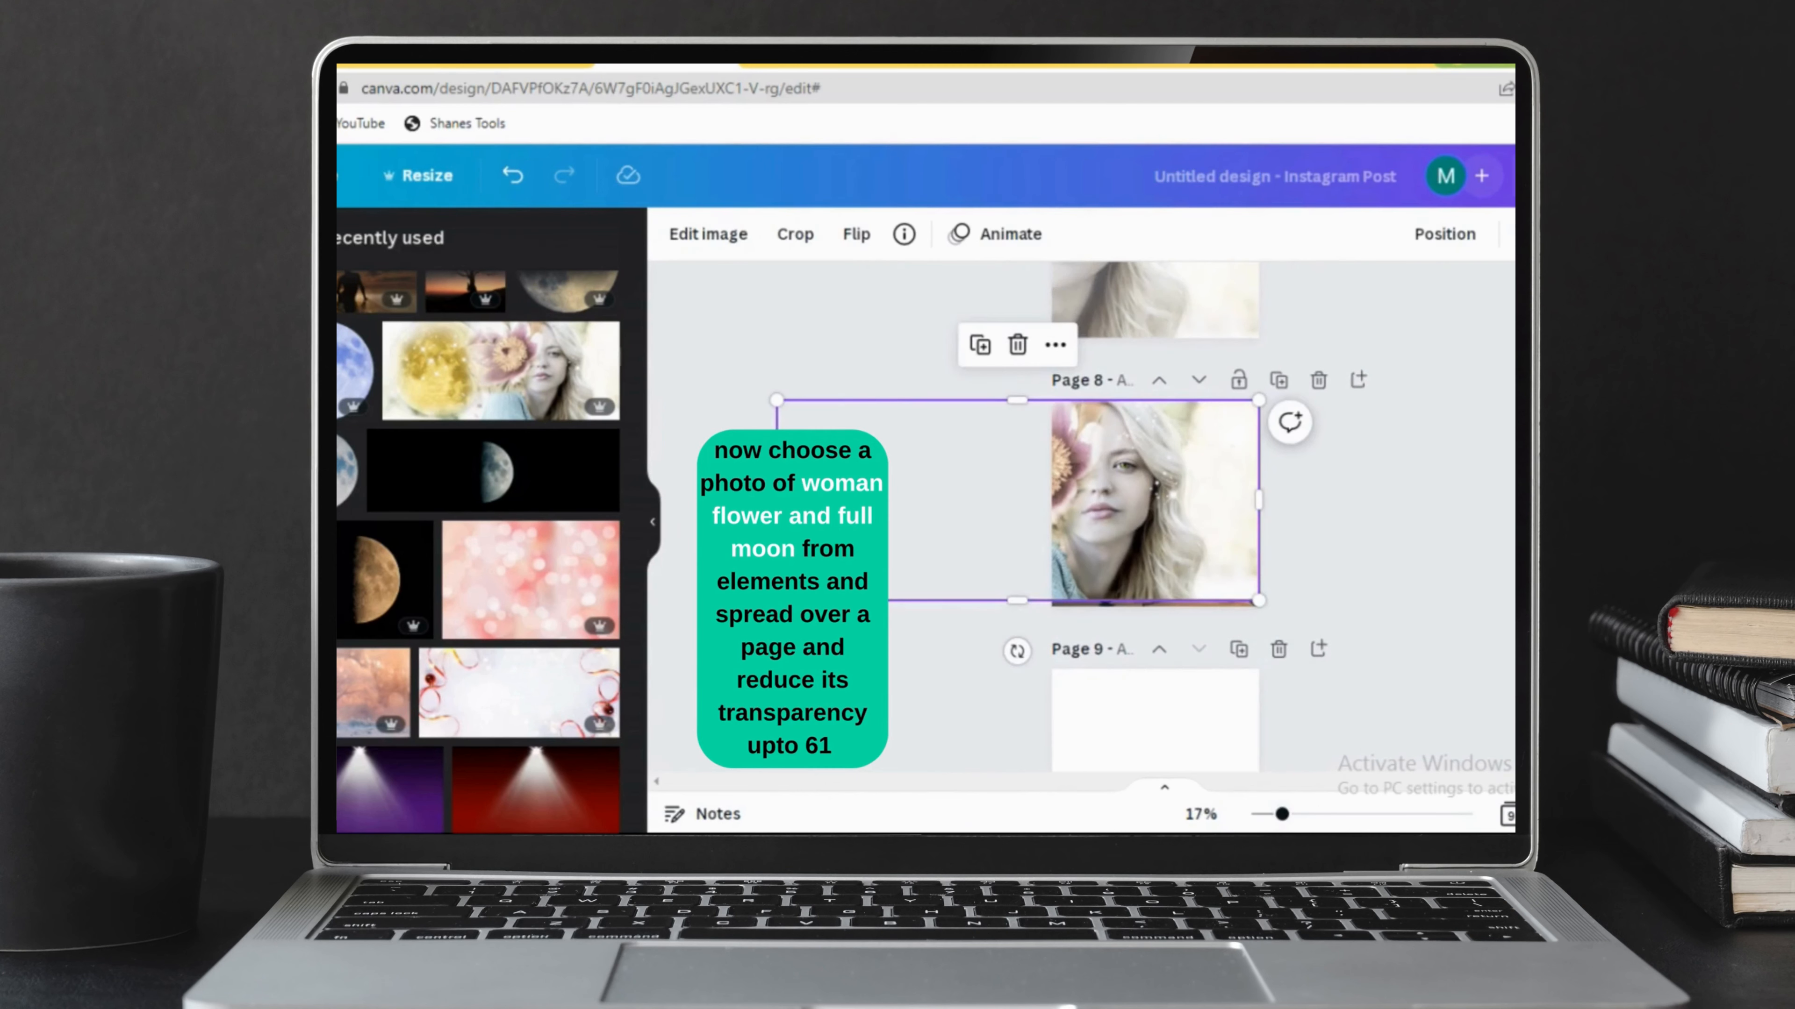
pyautogui.moveTo(776, 500); pyautogui.dragTo(958, 504)
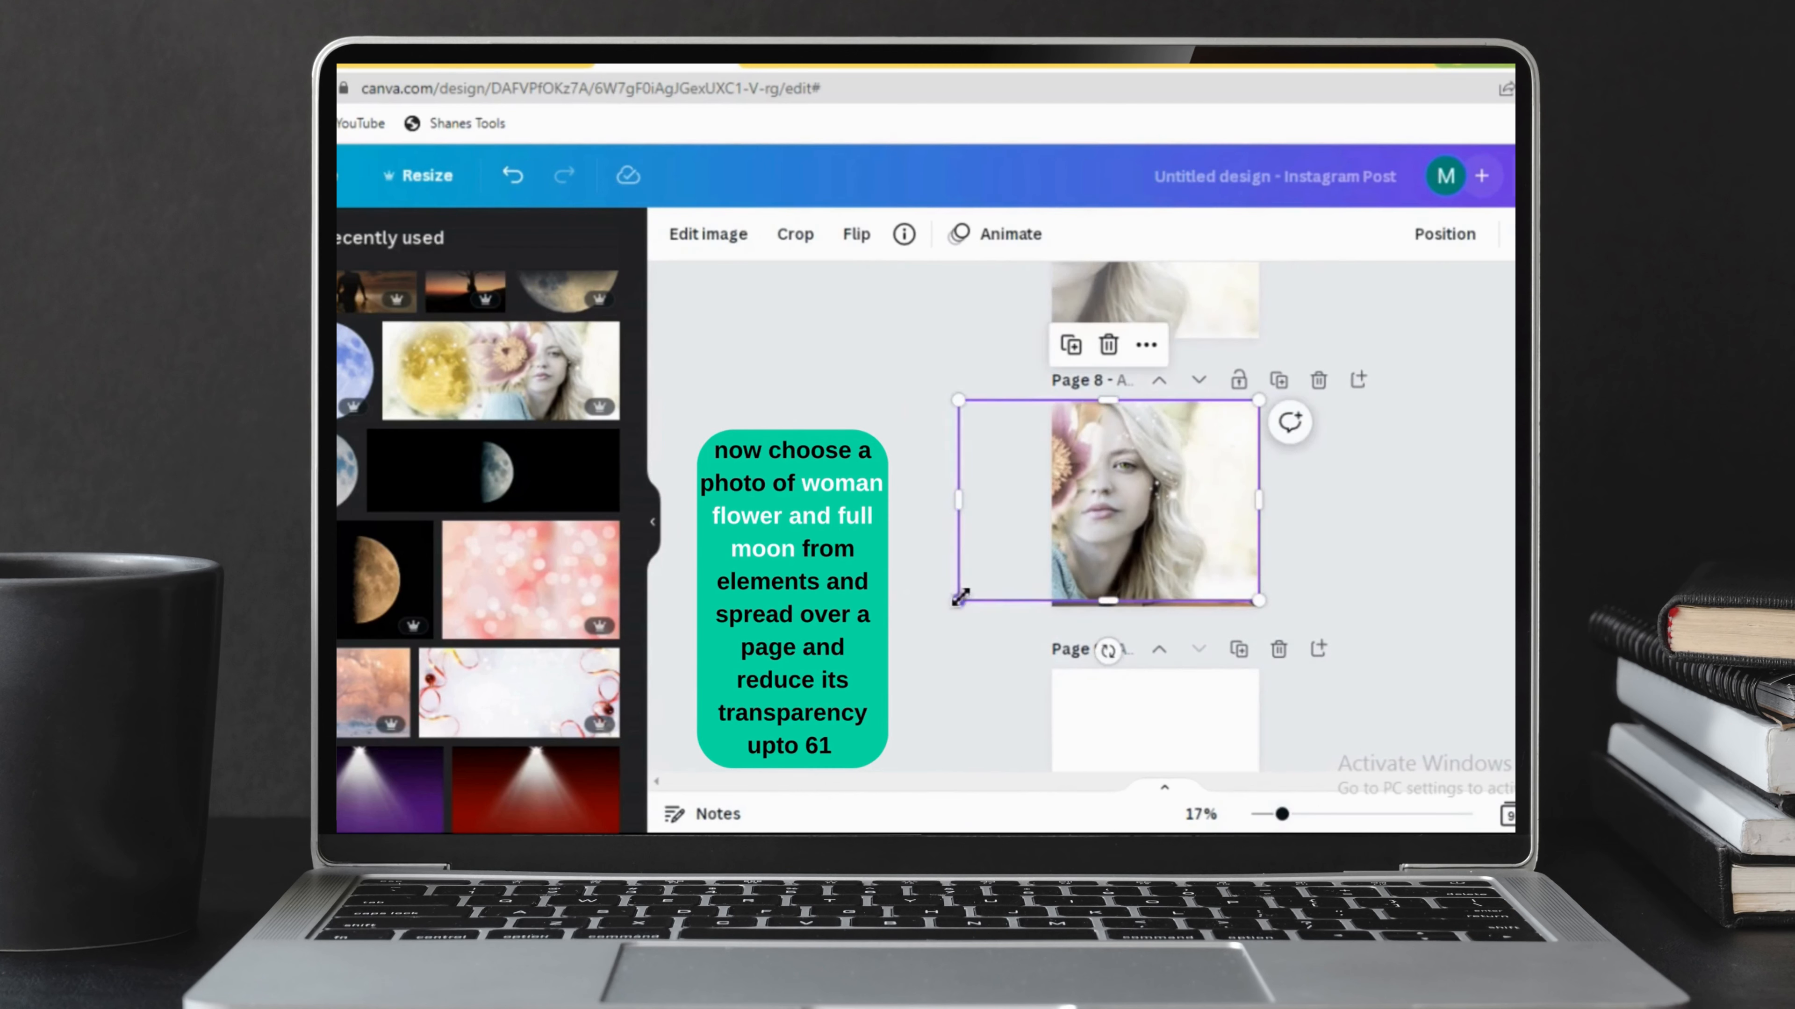
pyautogui.moveTo(959, 599); pyautogui.dragTo(889, 670)
pyautogui.moveTo(869, 530); pyautogui.dragTo(1035, 533)
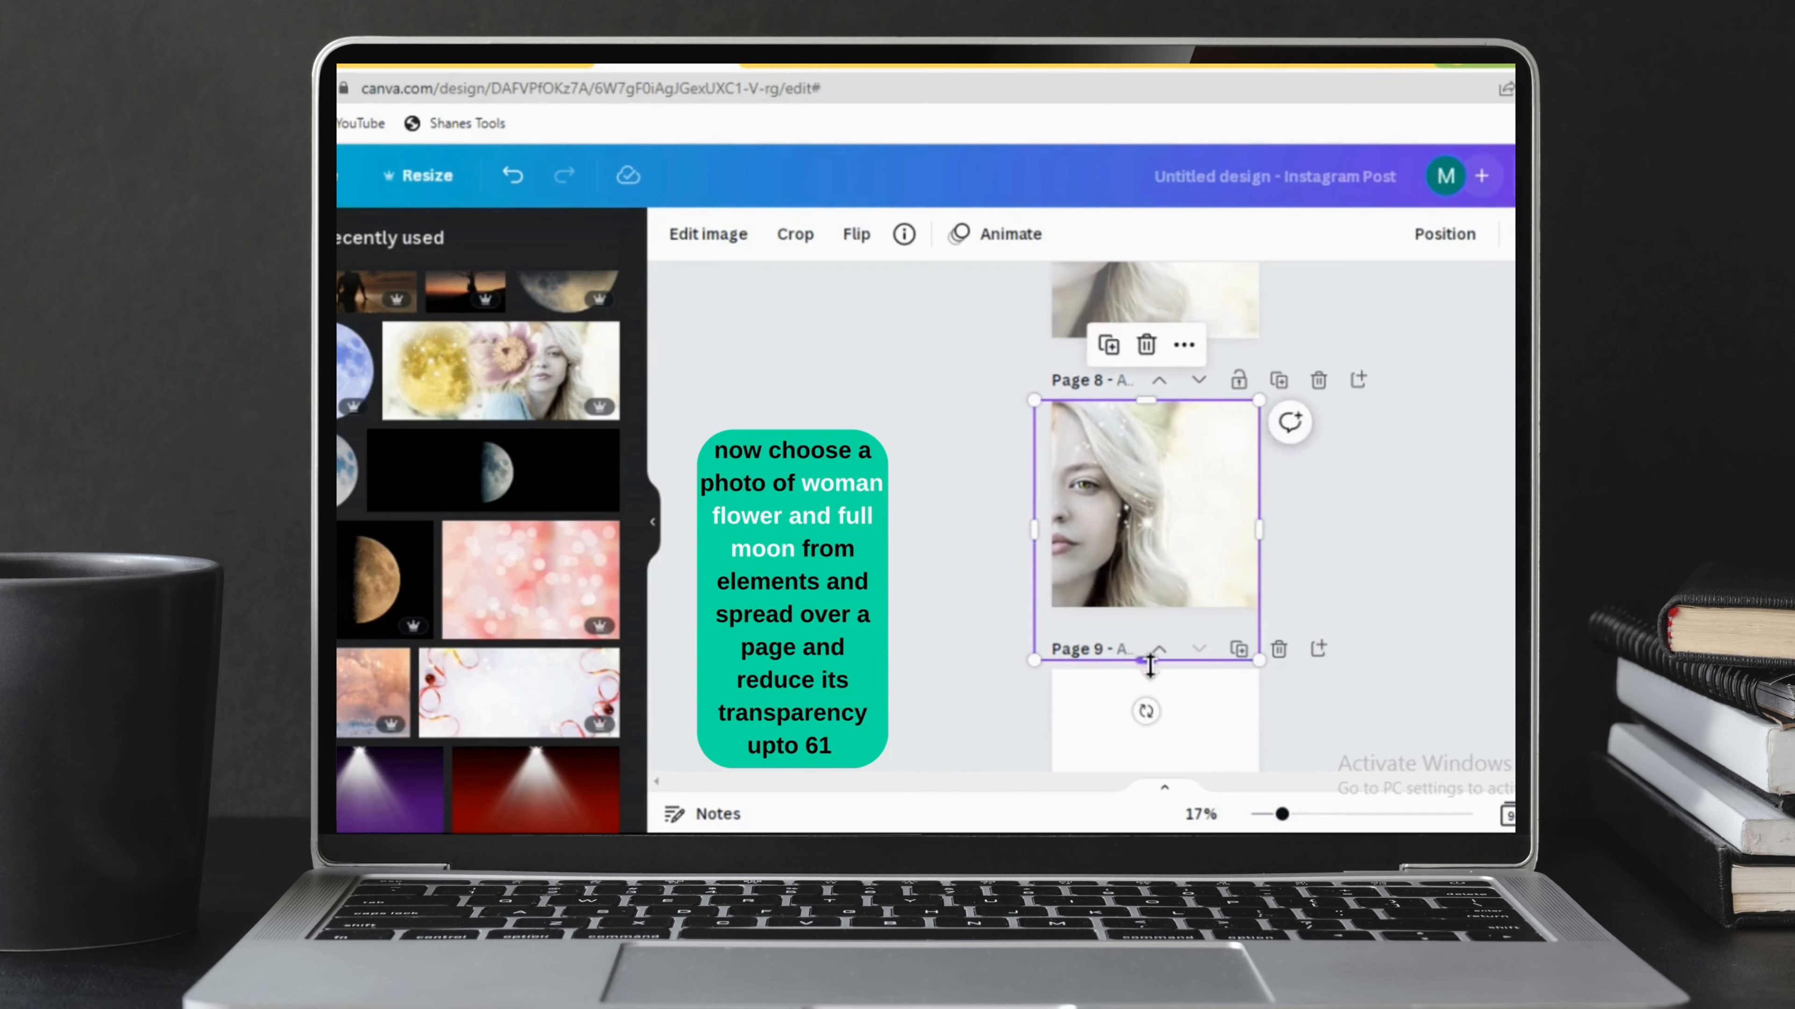
pyautogui.moveTo(1150, 665); pyautogui.dragTo(1150, 625)
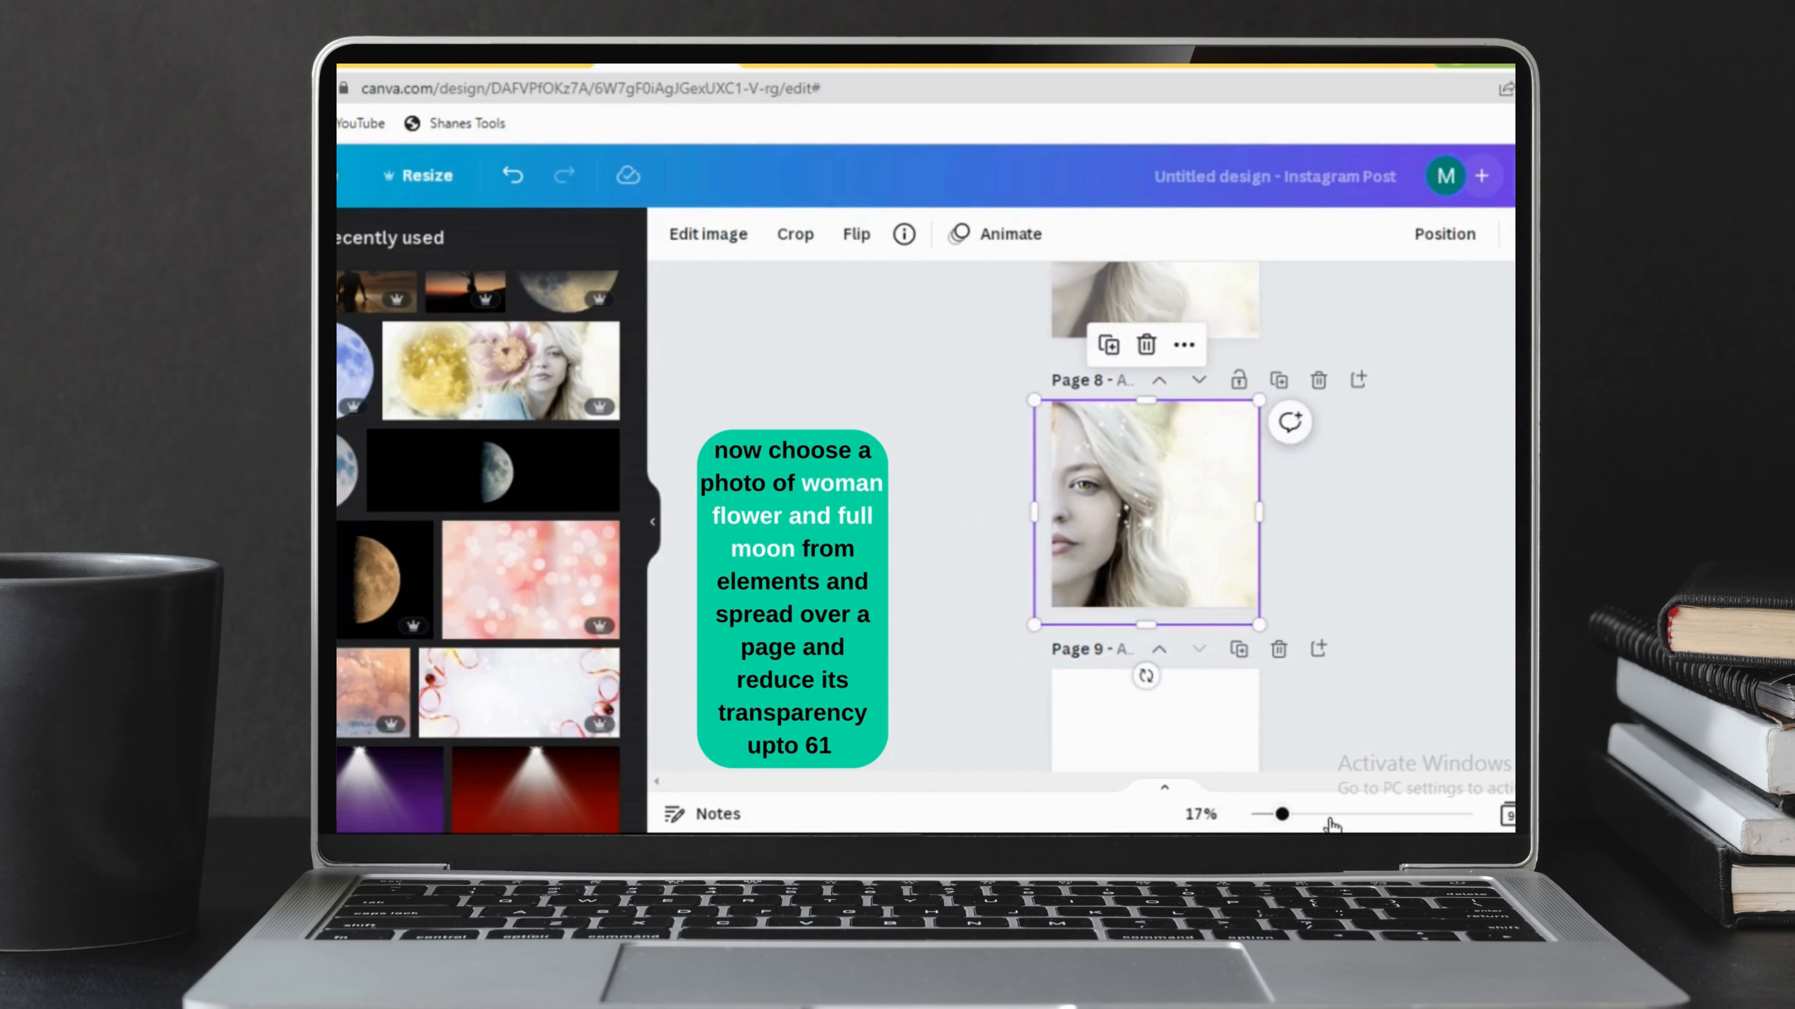
# Reduce the woman photo's opacity so the hammock scene shows through it.
pyautogui.click(1304, 817)
pyautogui.click(1321, 816)
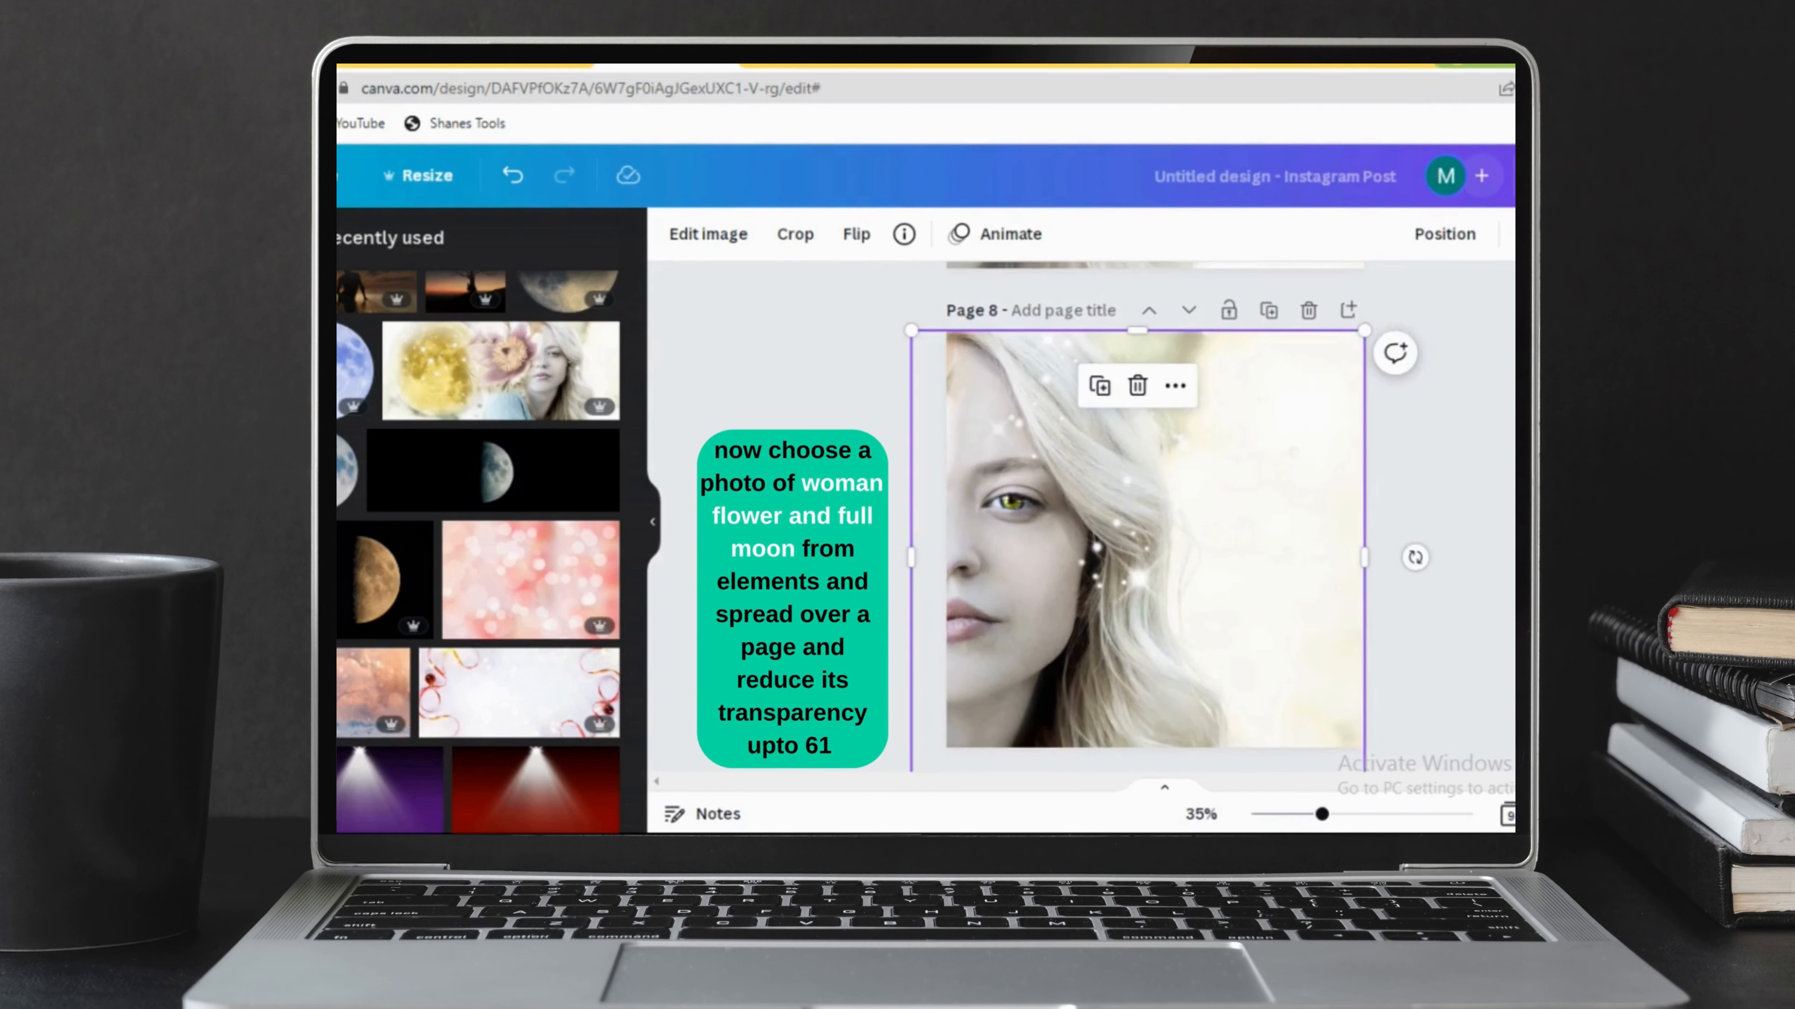
pyautogui.click(1527, 234)
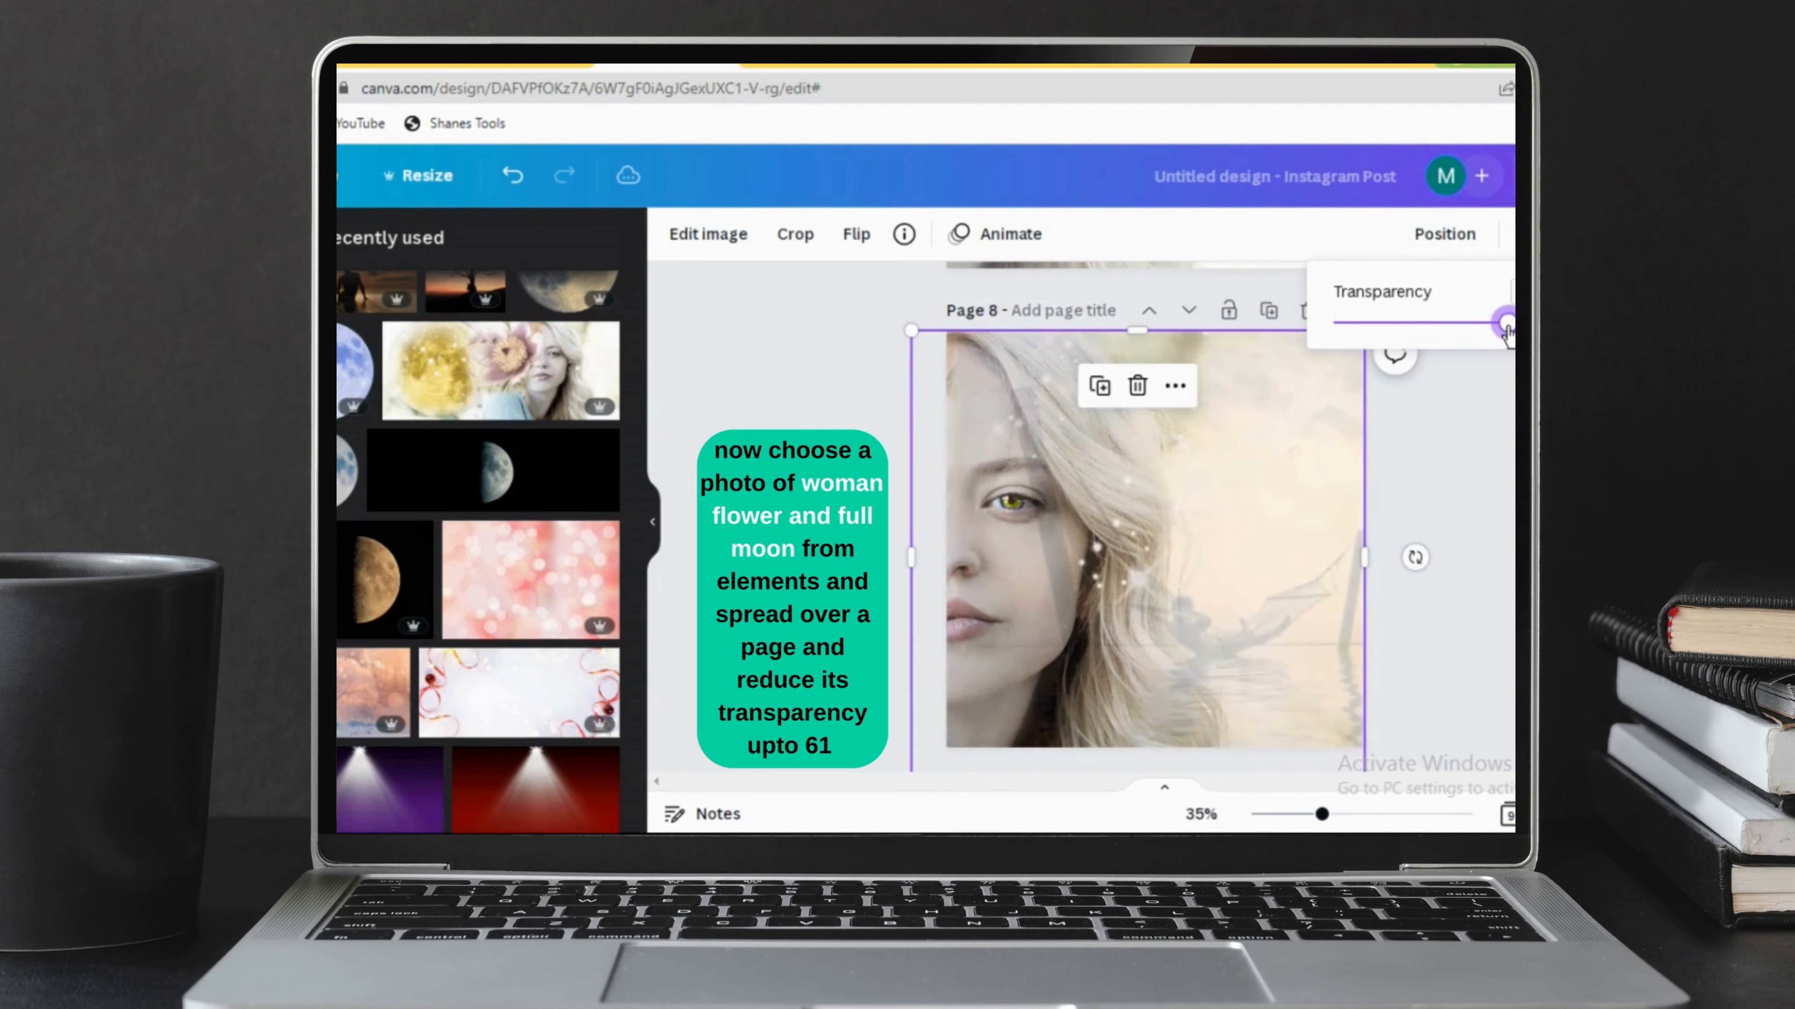
pyautogui.moveTo(1507, 328); pyautogui.dragTo(1470, 343)
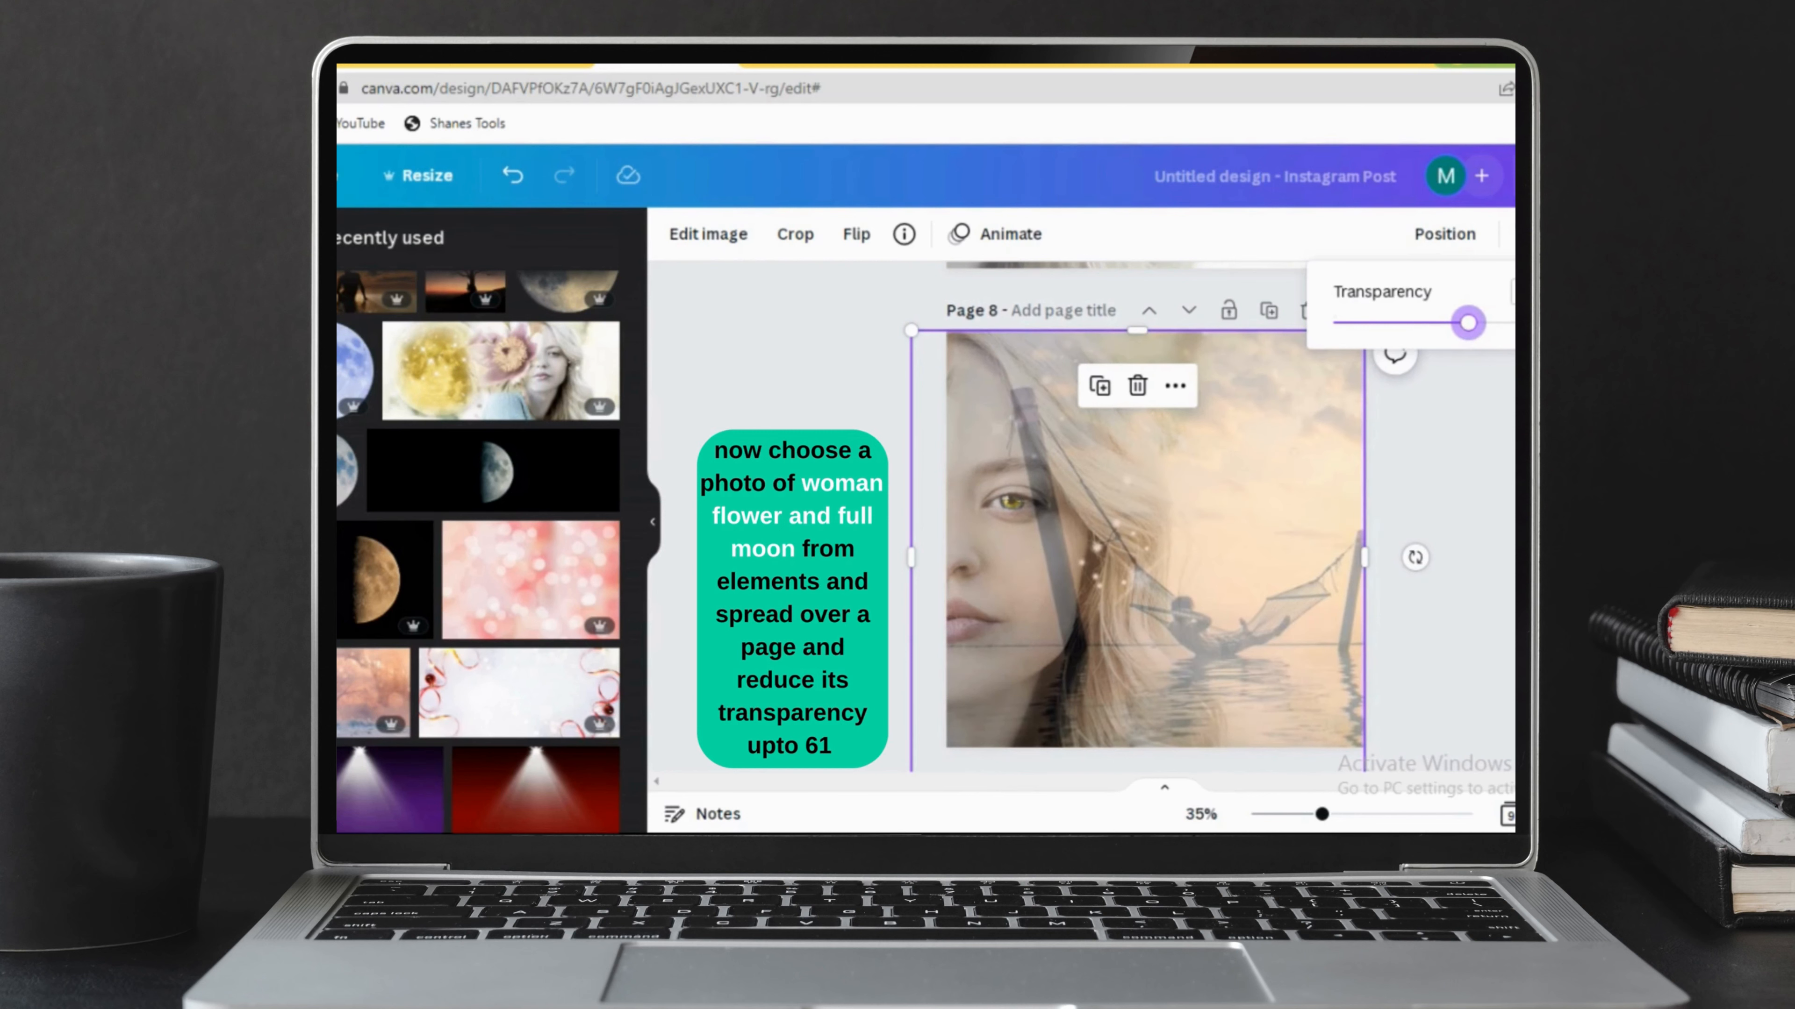
pyautogui.press('Escape')
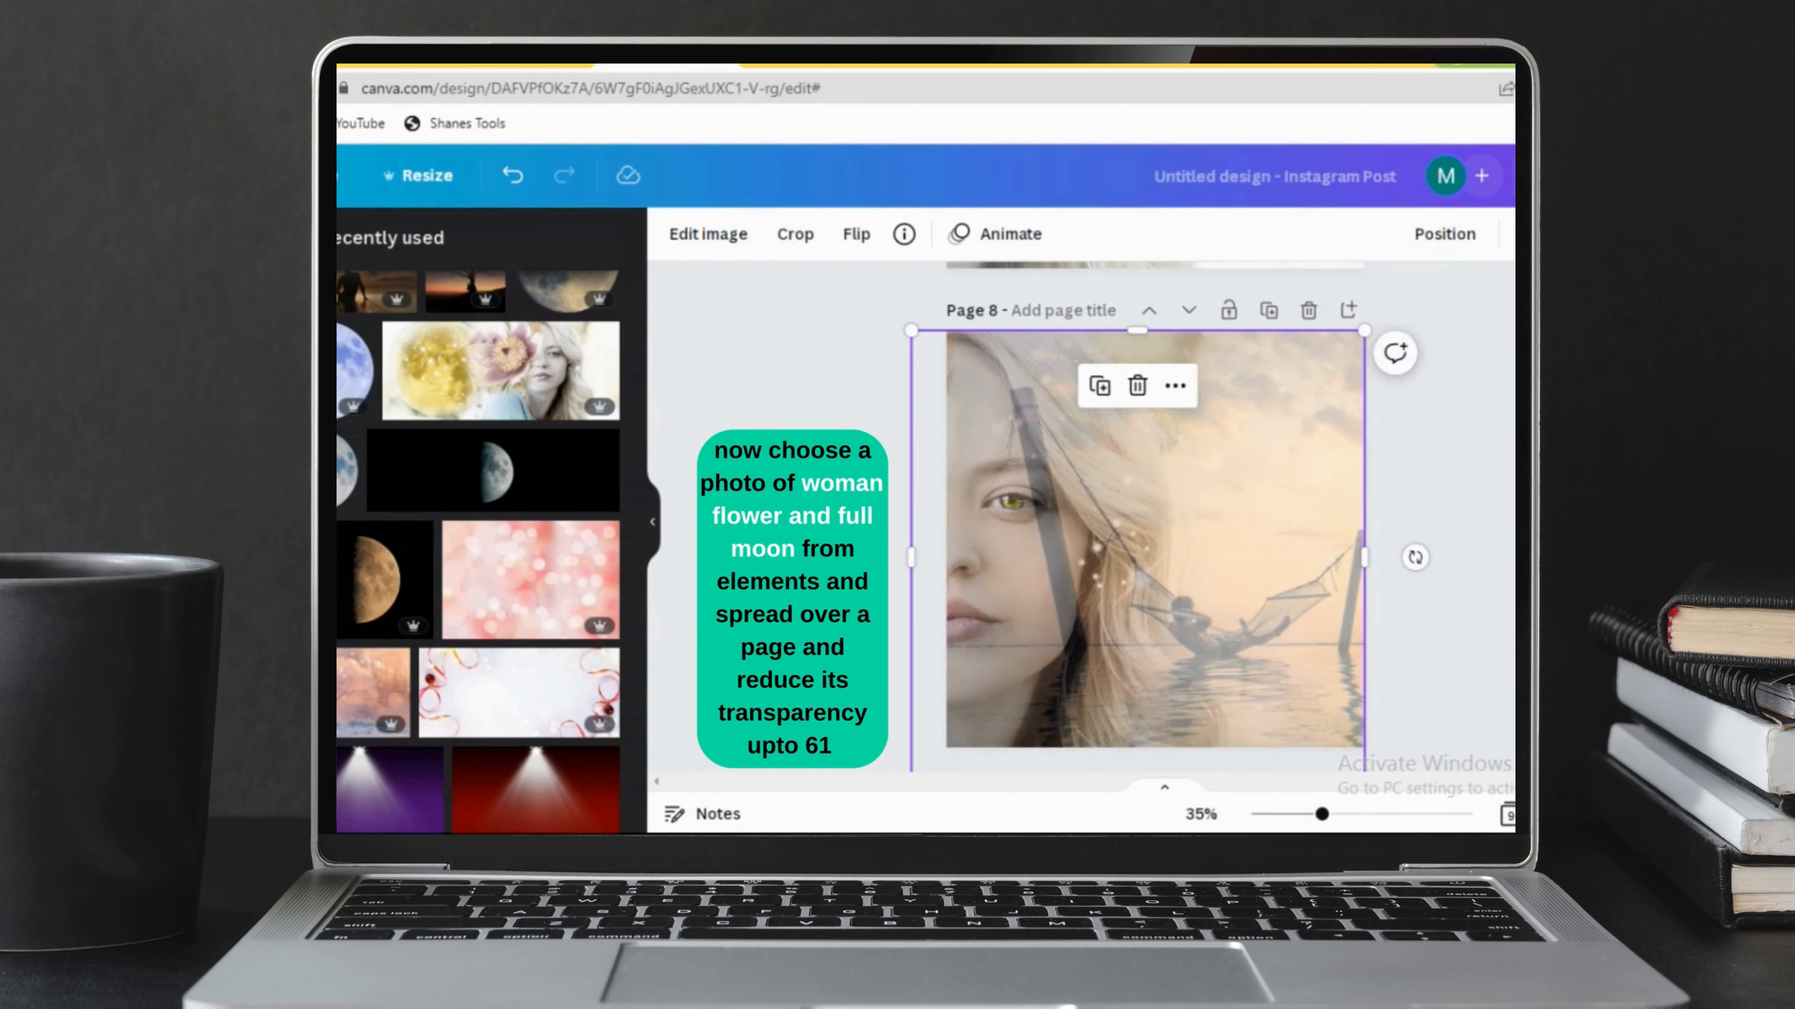
# Trim the woman photo's right side to uncover the hammock photo, and flip the hammock photo horizontally.
pyautogui.scroll(-1, 1166, 516)
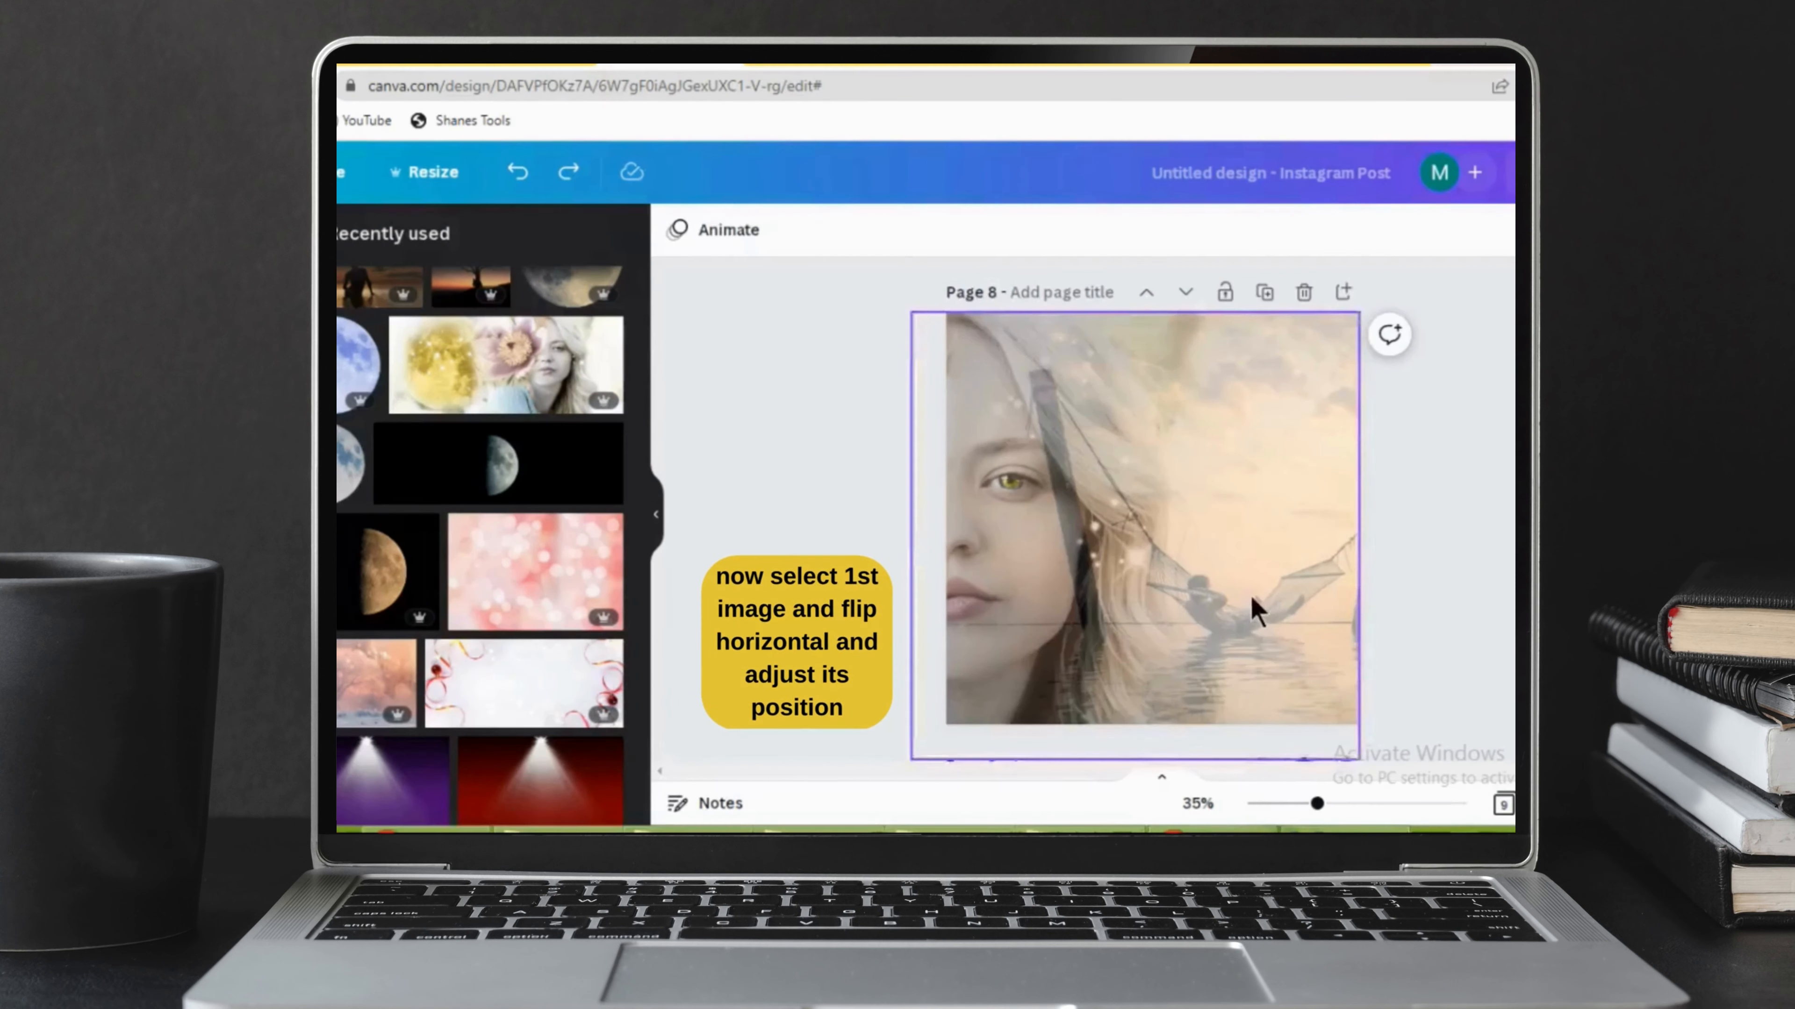
pyautogui.click(1252, 599)
pyautogui.moveTo(1367, 546); pyautogui.dragTo(1260, 549)
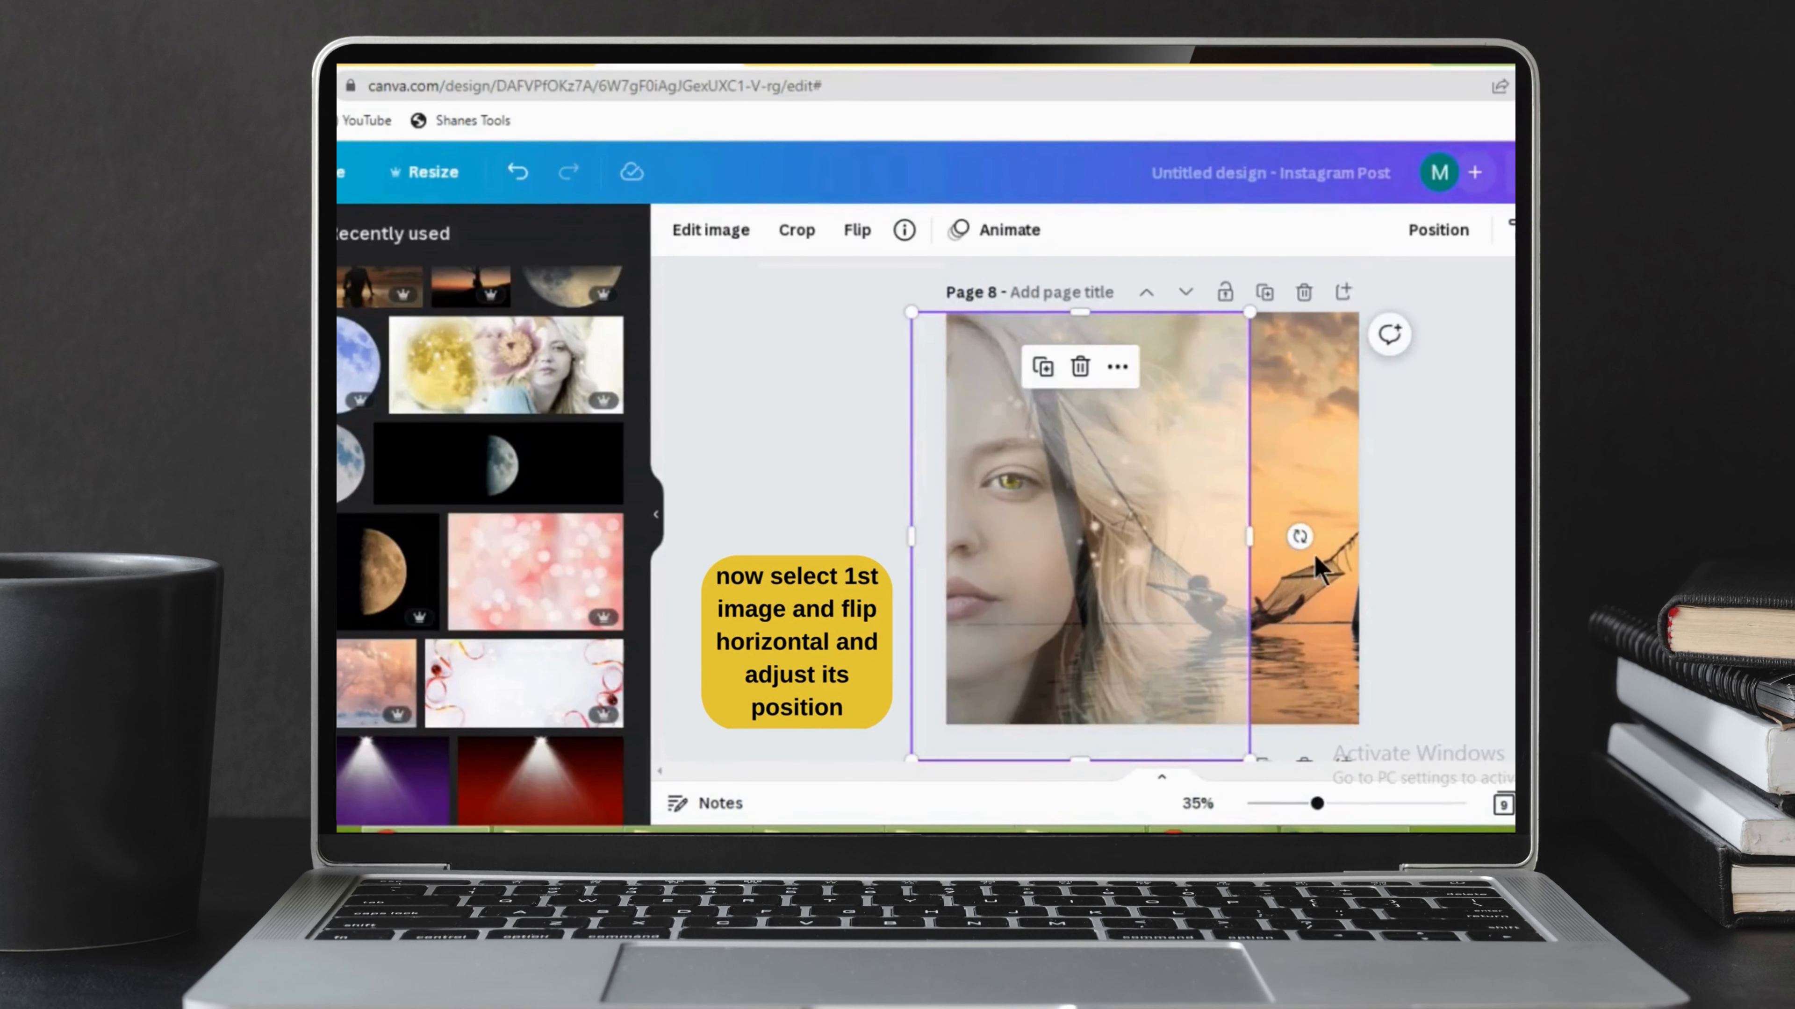
pyautogui.click(1328, 516)
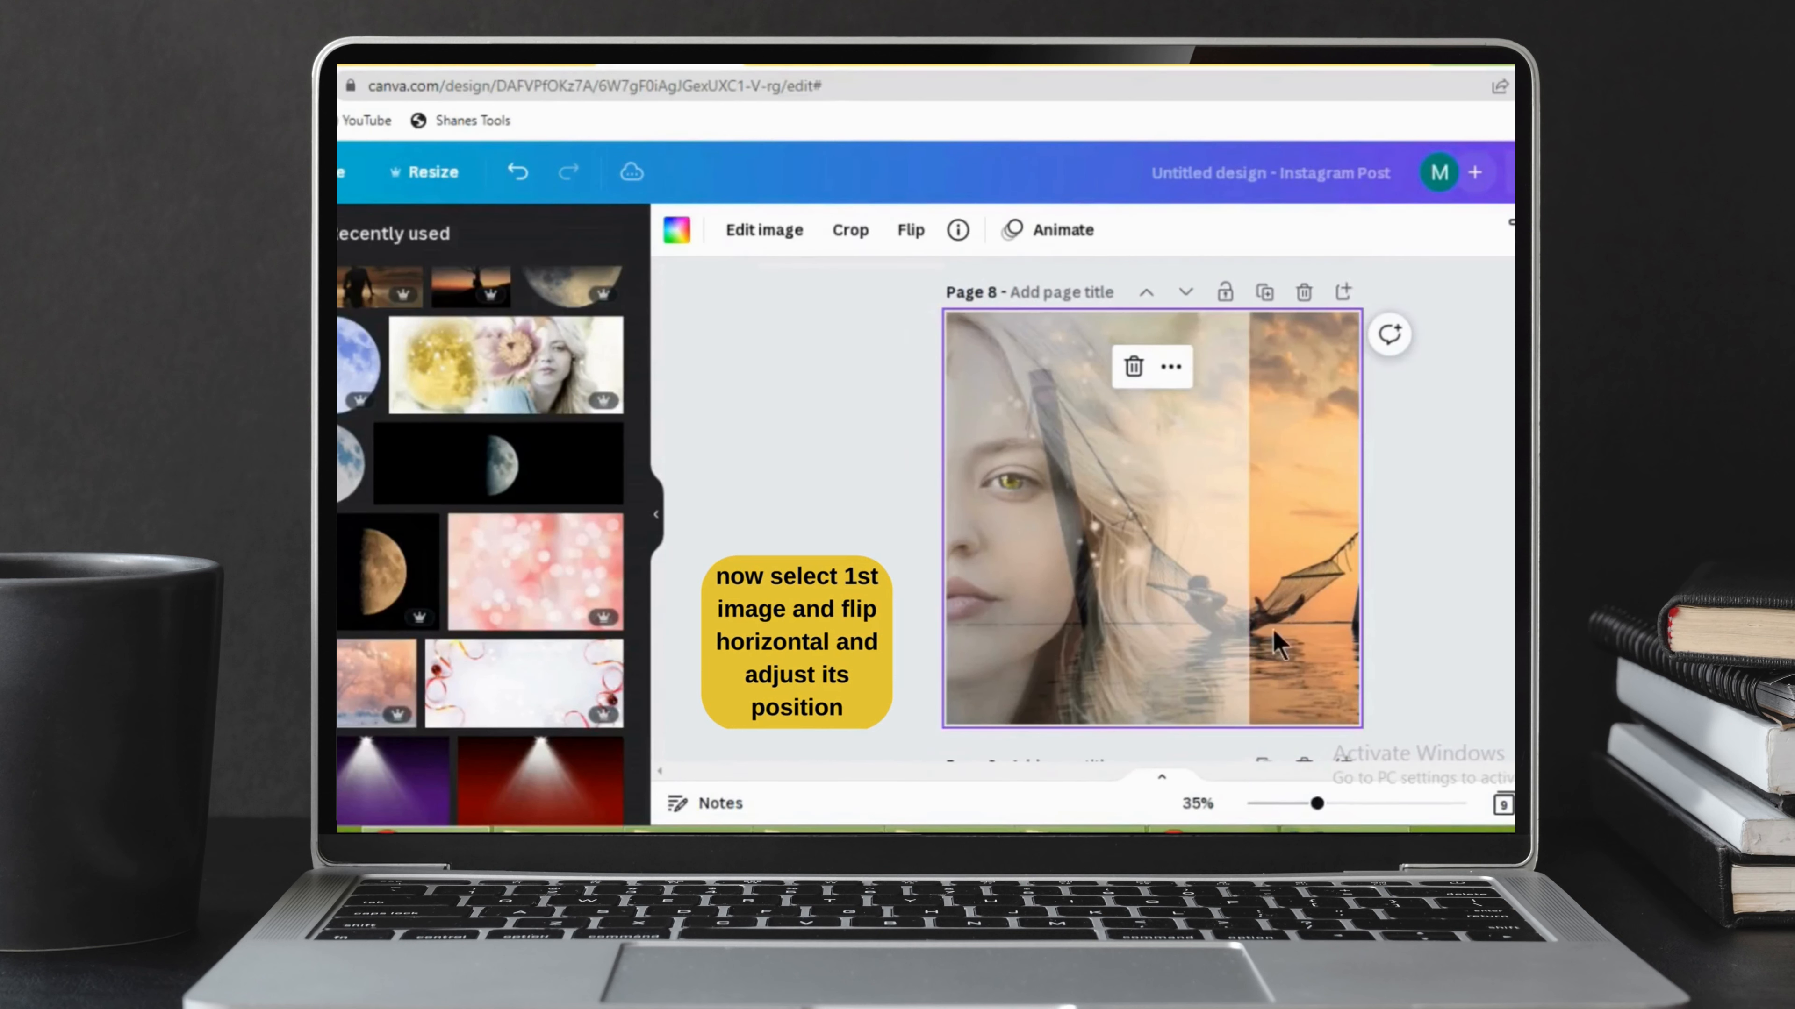
pyautogui.click(917, 239)
pyautogui.click(940, 286)
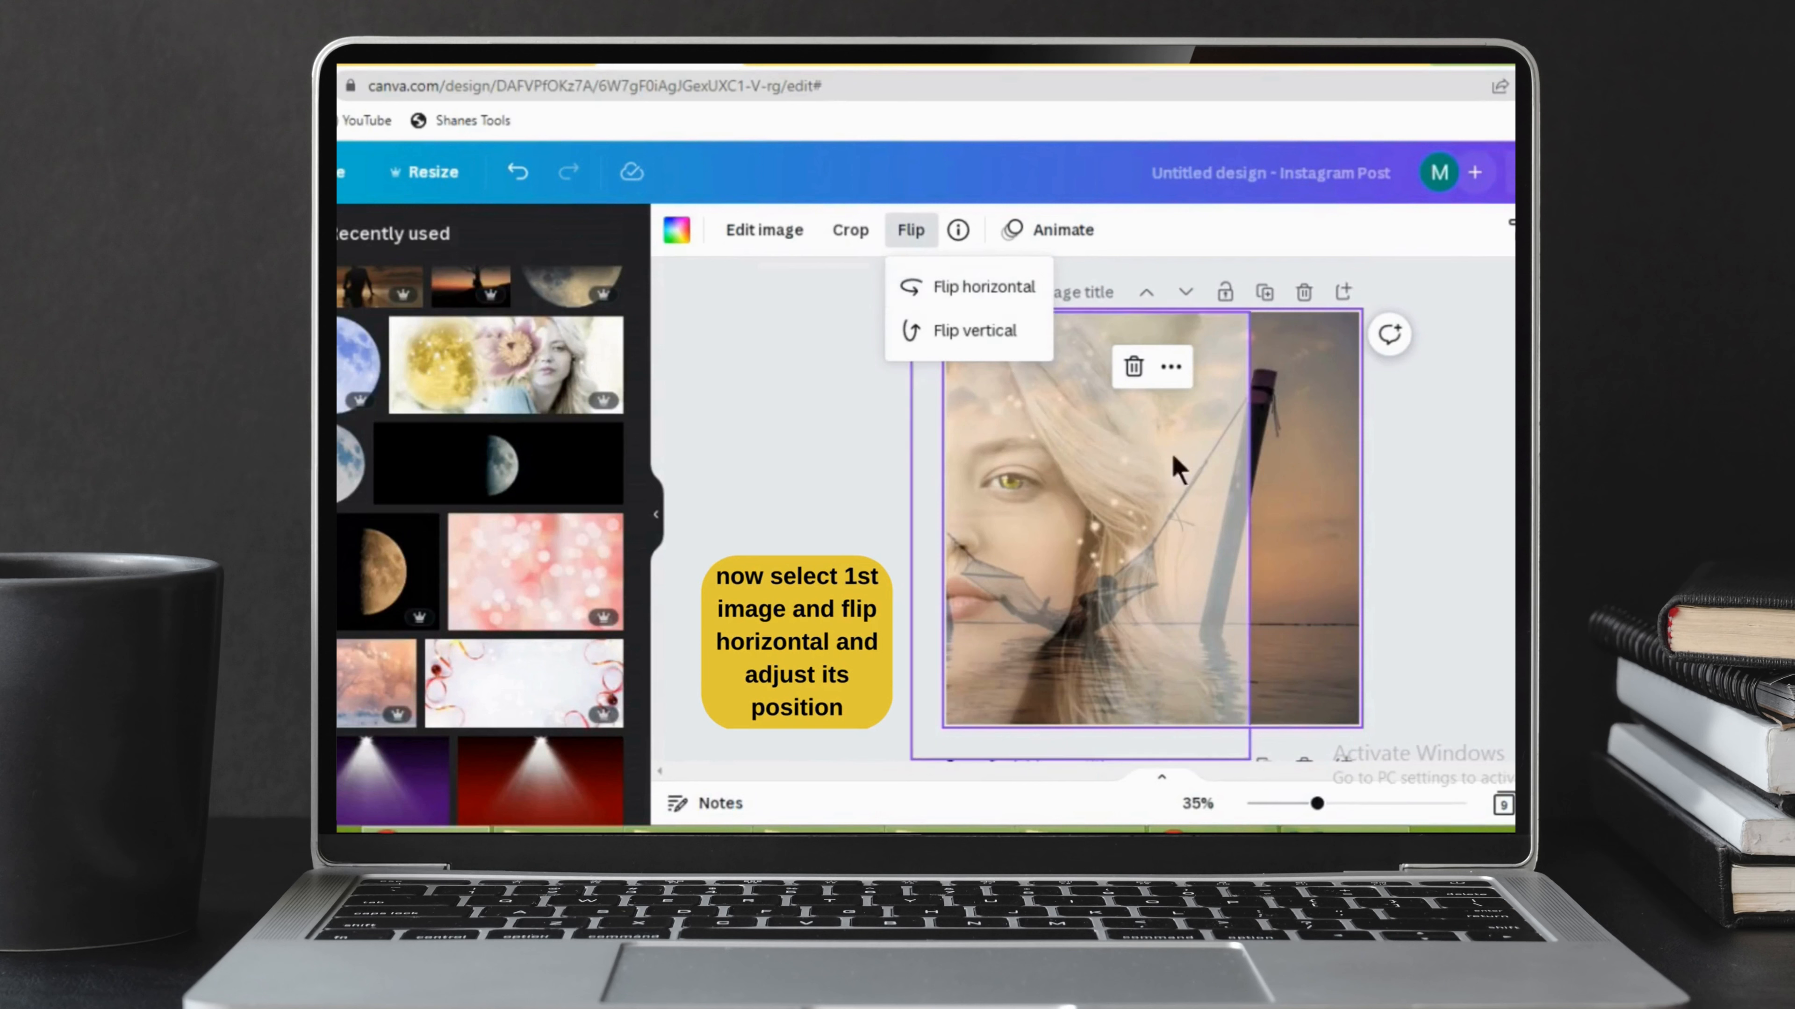
pyautogui.click(1319, 429)
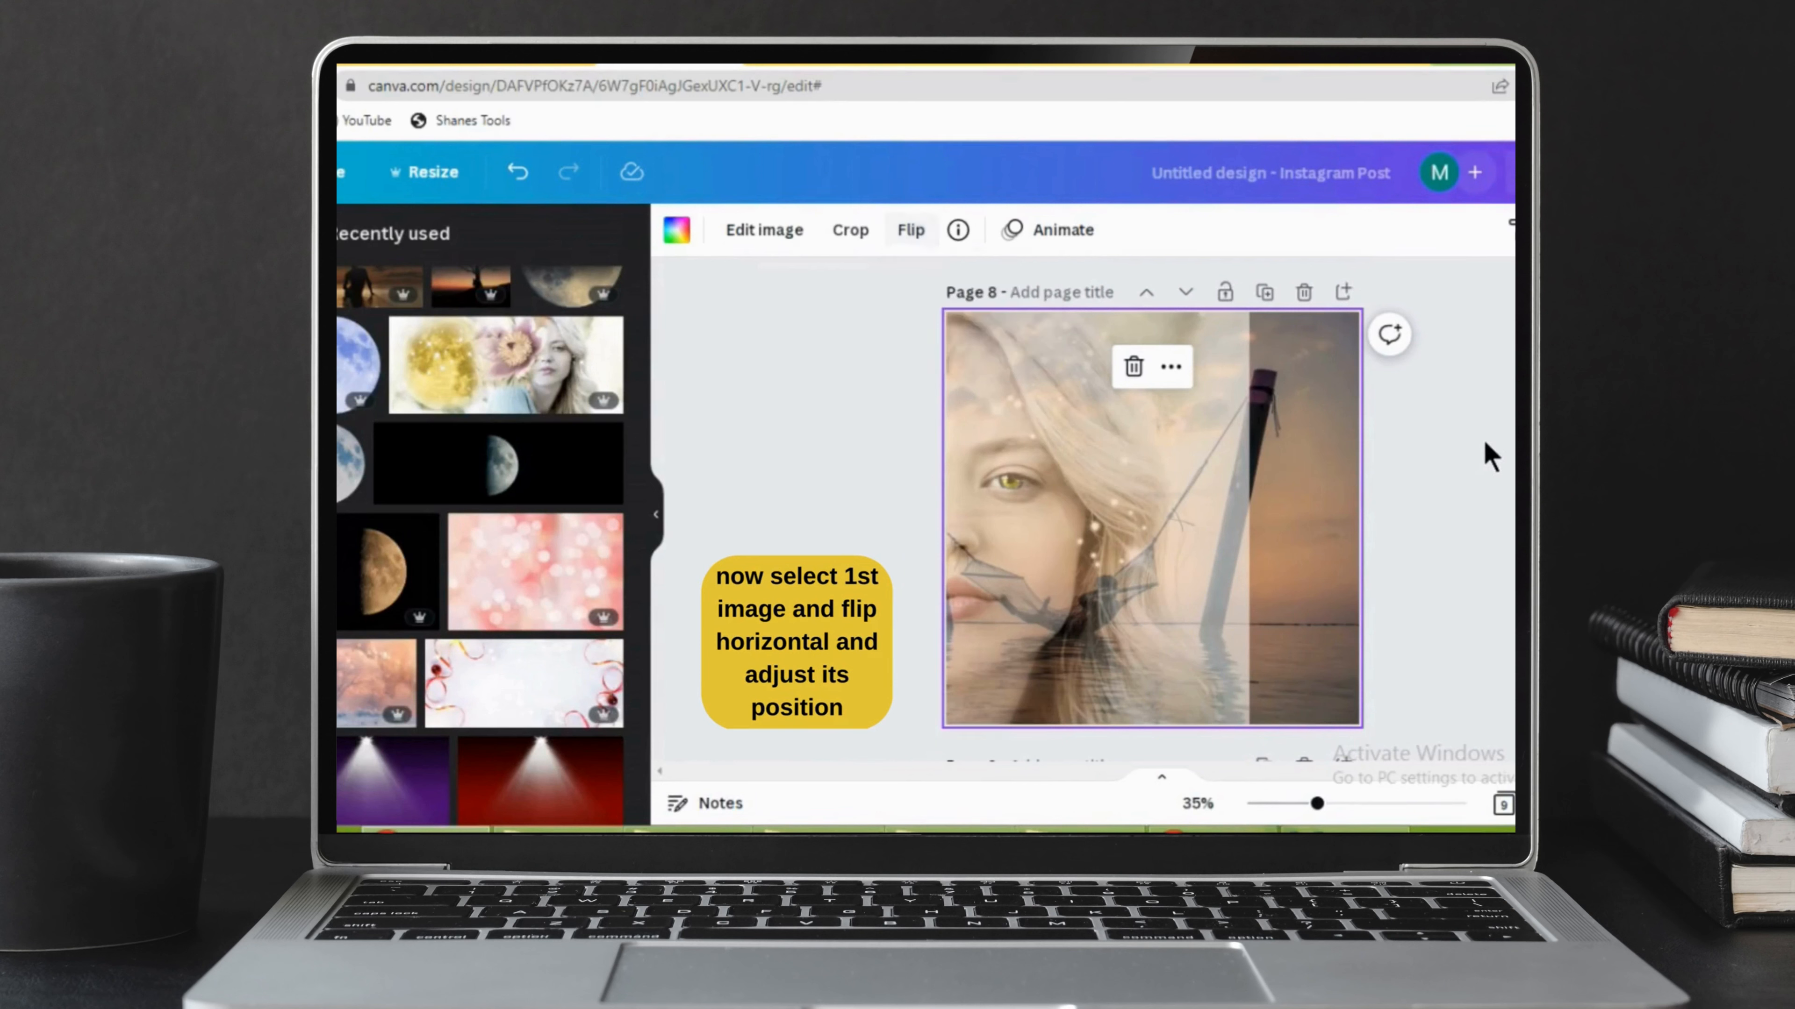
# Reposition the hammock photo within its background frame so the person in the hammock sits at the lower right of page 8.
pyautogui.doubleClick(1316, 475)
pyautogui.moveTo(1316, 475); pyautogui.dragTo(1398, 506)
pyautogui.click(734, 231)
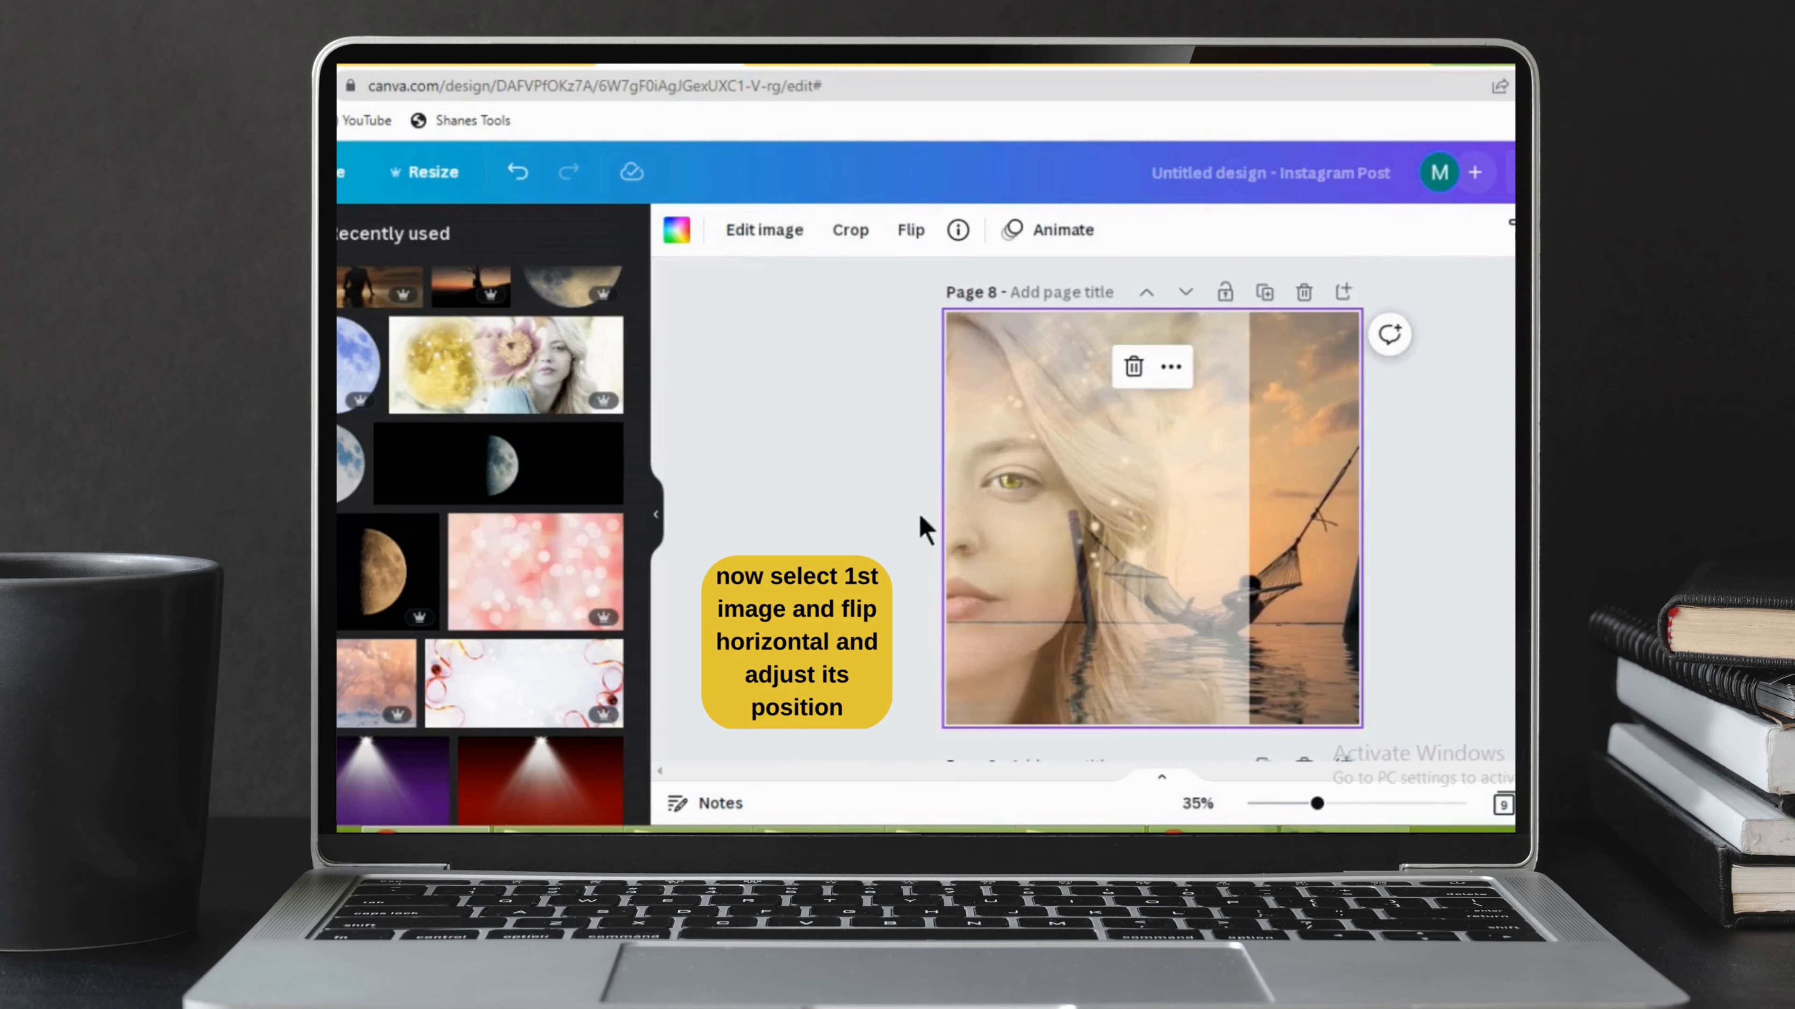
pyautogui.doubleClick(1316, 571)
pyautogui.moveTo(1241, 572); pyautogui.dragTo(1205, 546)
pyautogui.click(751, 236)
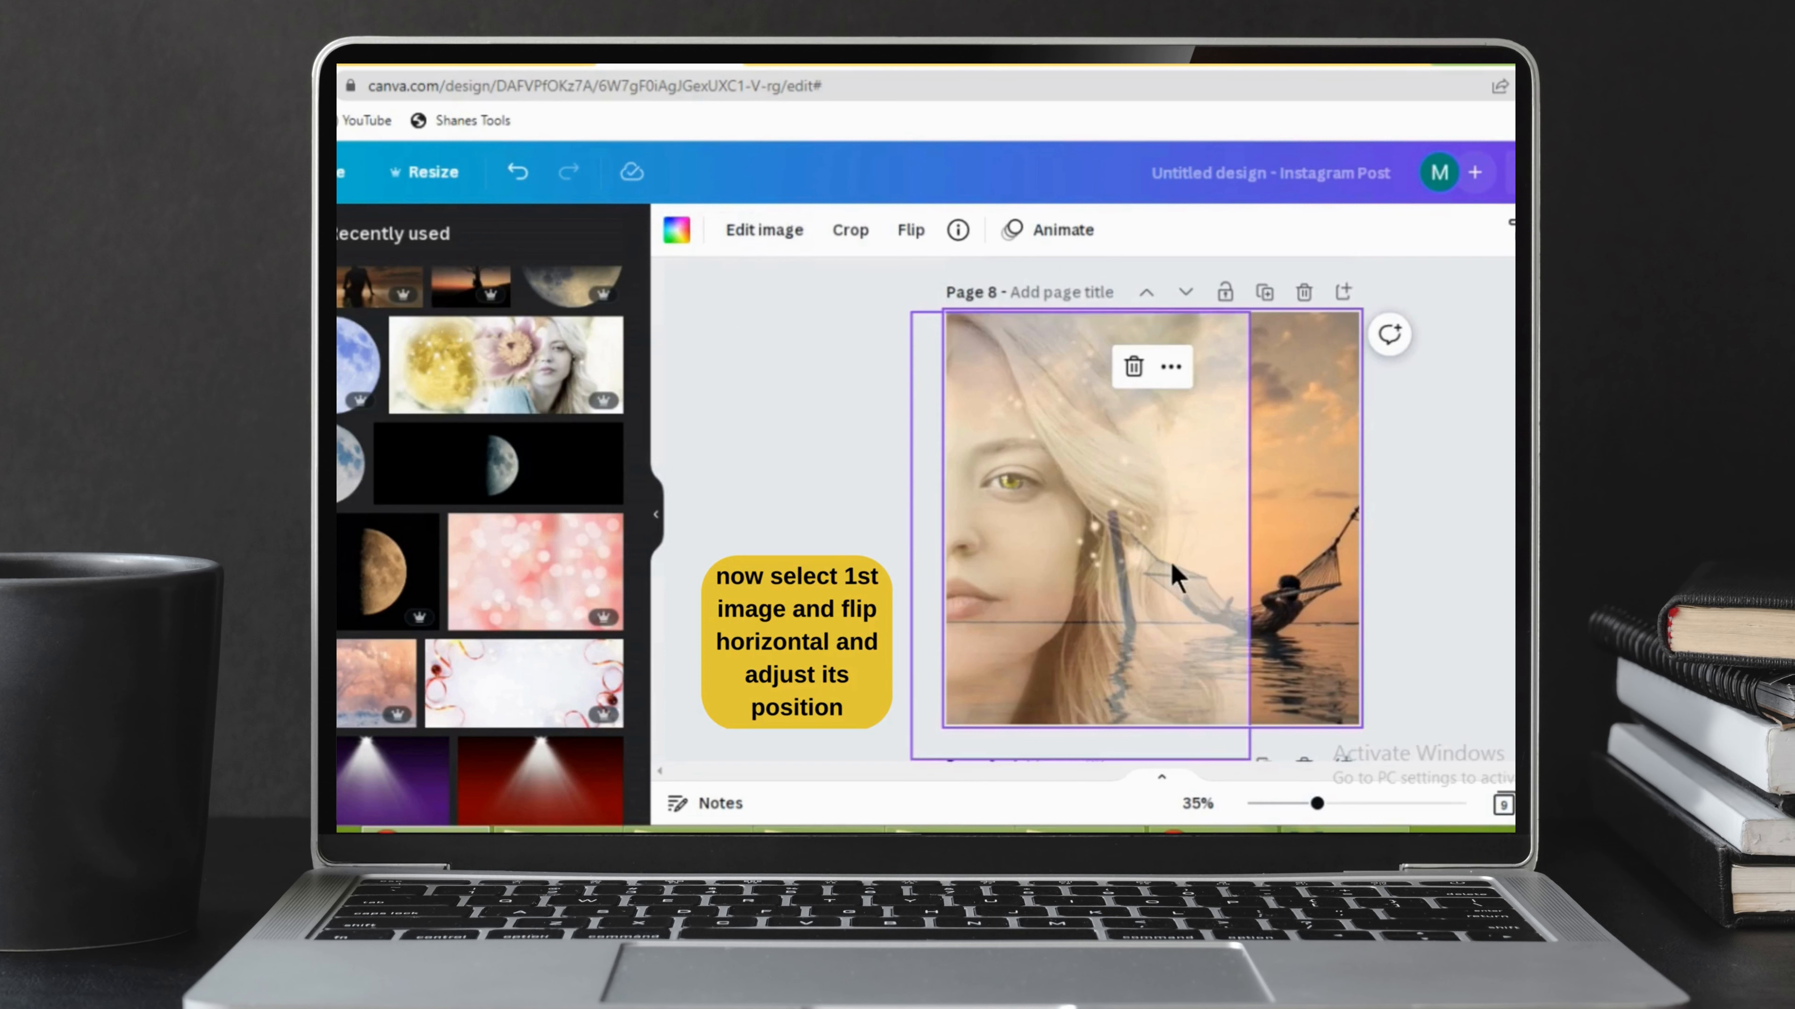
# Extend the woman photo back across the full width of page 8 and lower its opacity slightly further.
pyautogui.click(1211, 550)
pyautogui.moveTo(1245, 533); pyautogui.dragTo(1361, 562)
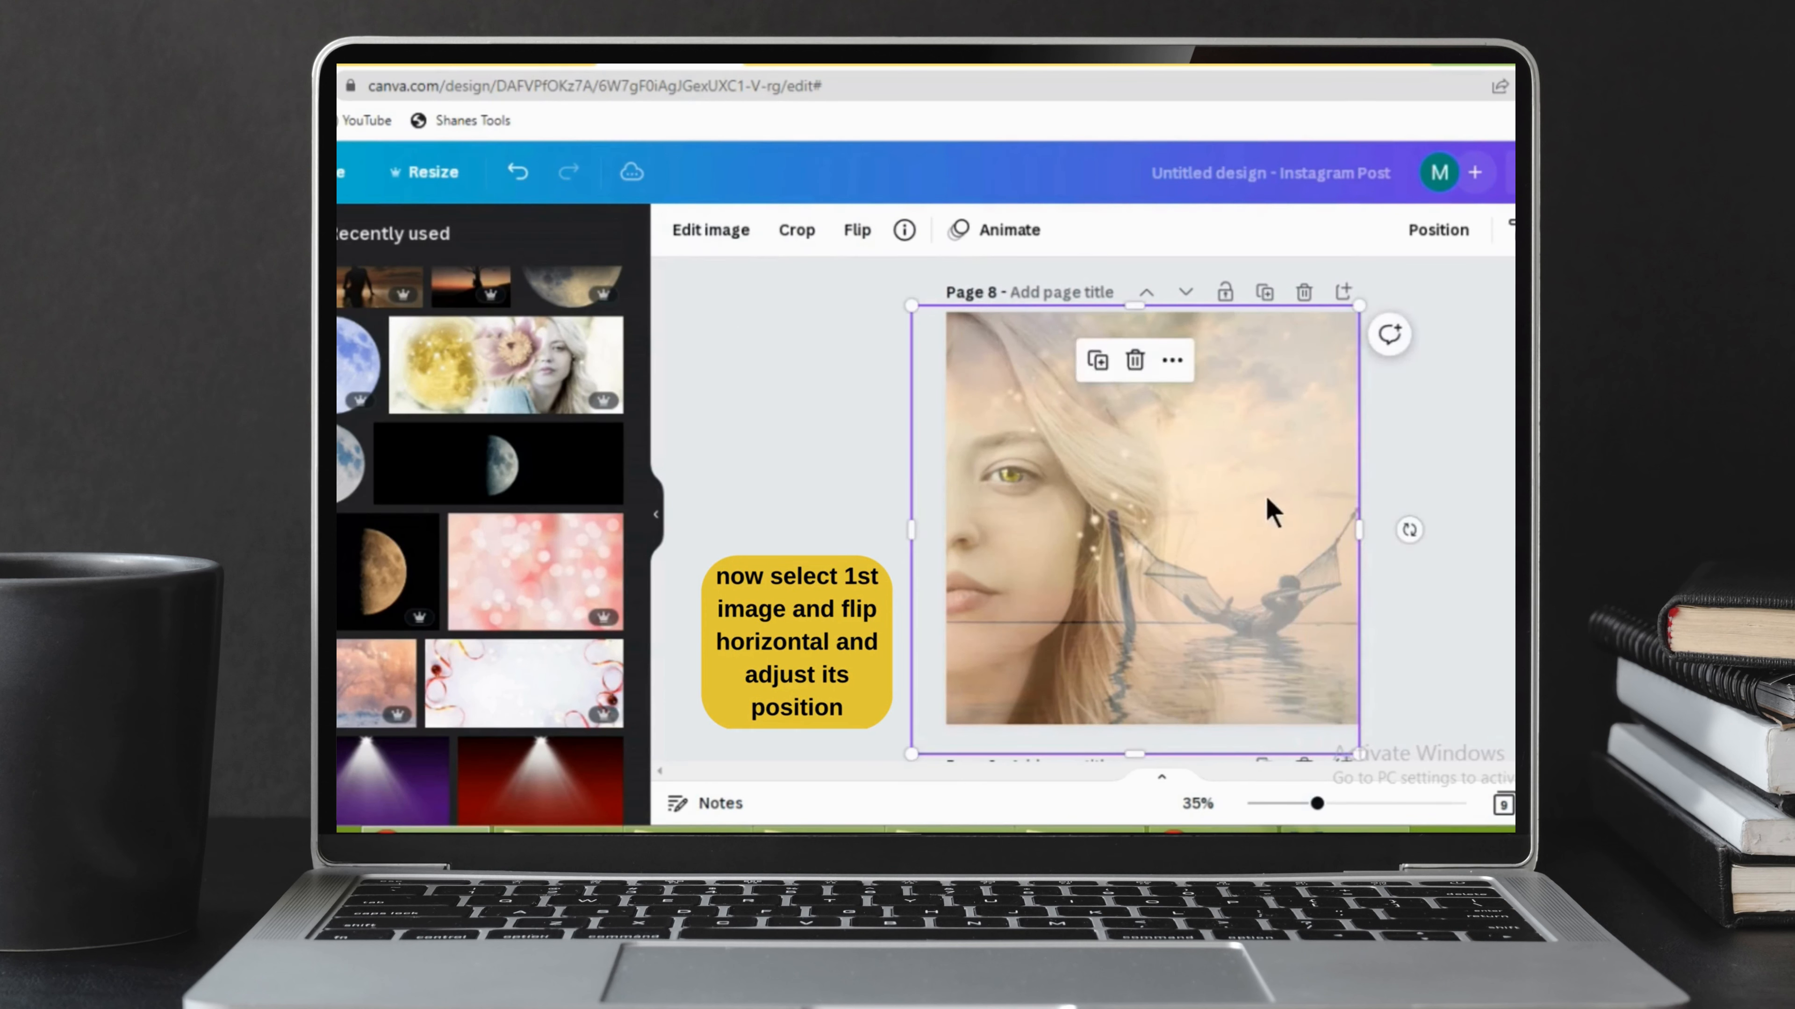
pyautogui.click(1560, 230)
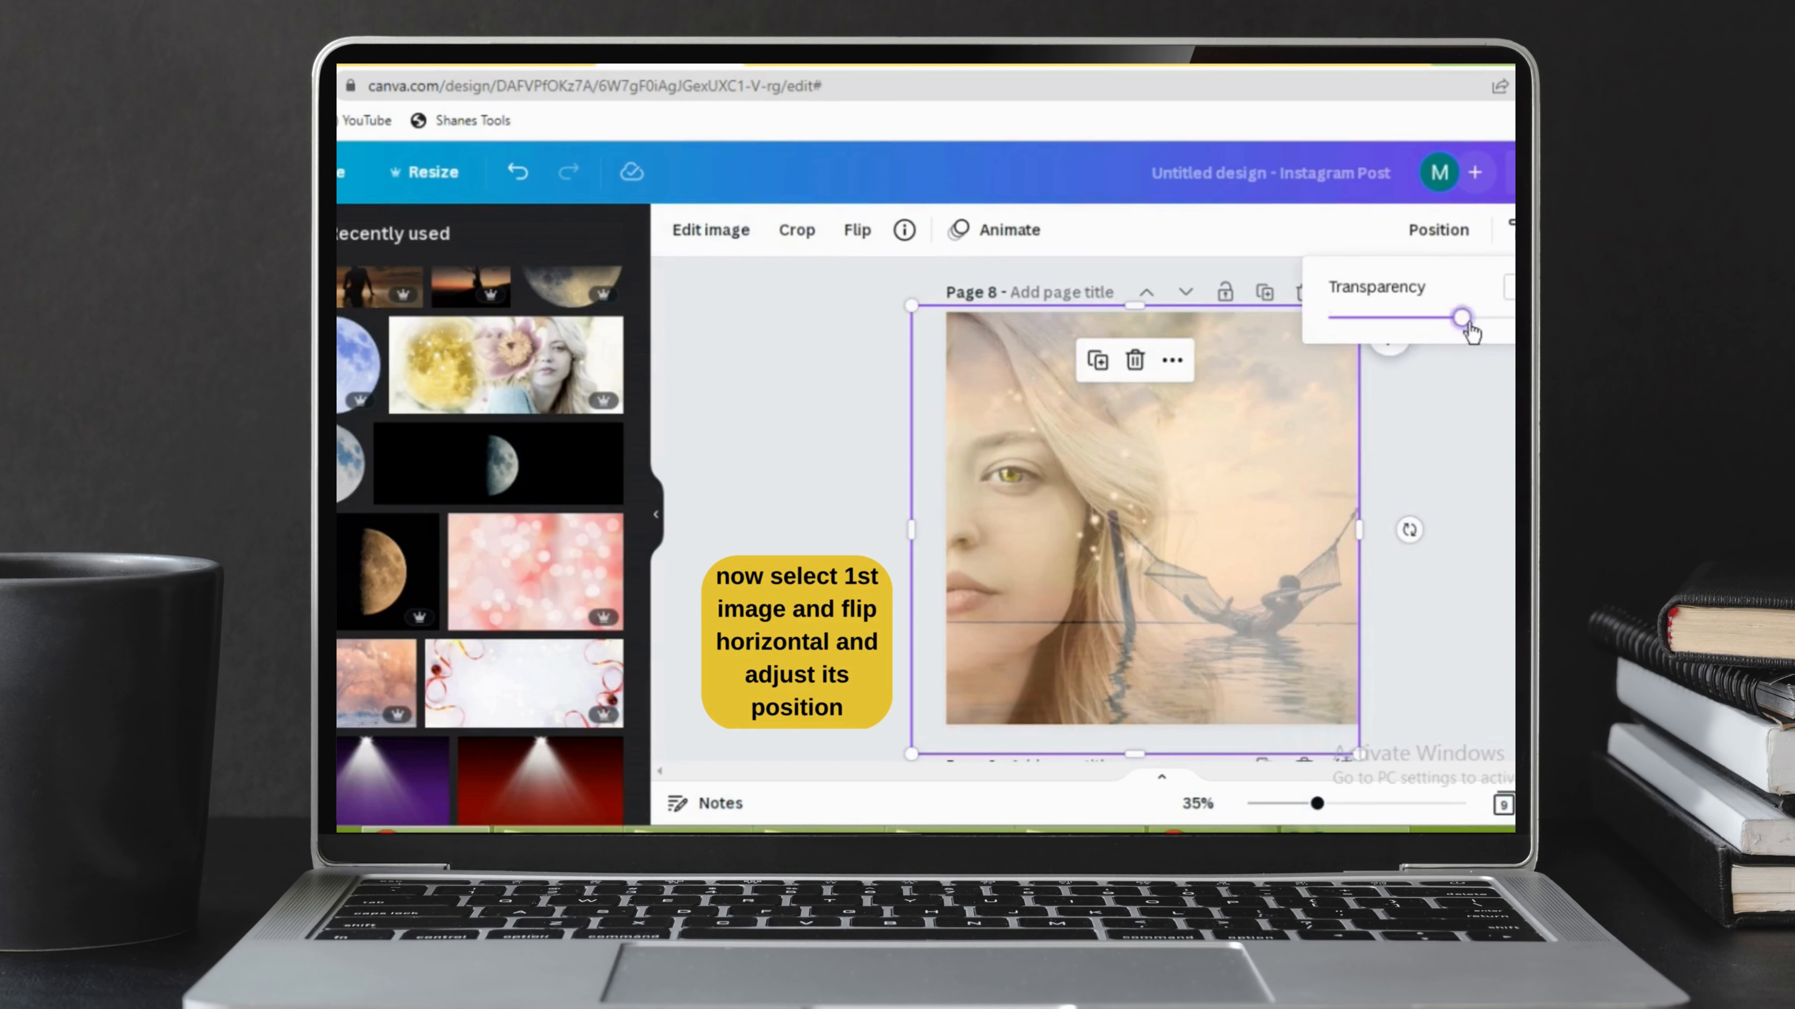
pyautogui.moveTo(1468, 326)
pyautogui.mouseDown()
pyautogui.moveTo(1490, 327)
pyautogui.moveTo(1448, 338)
pyautogui.mouseUp()
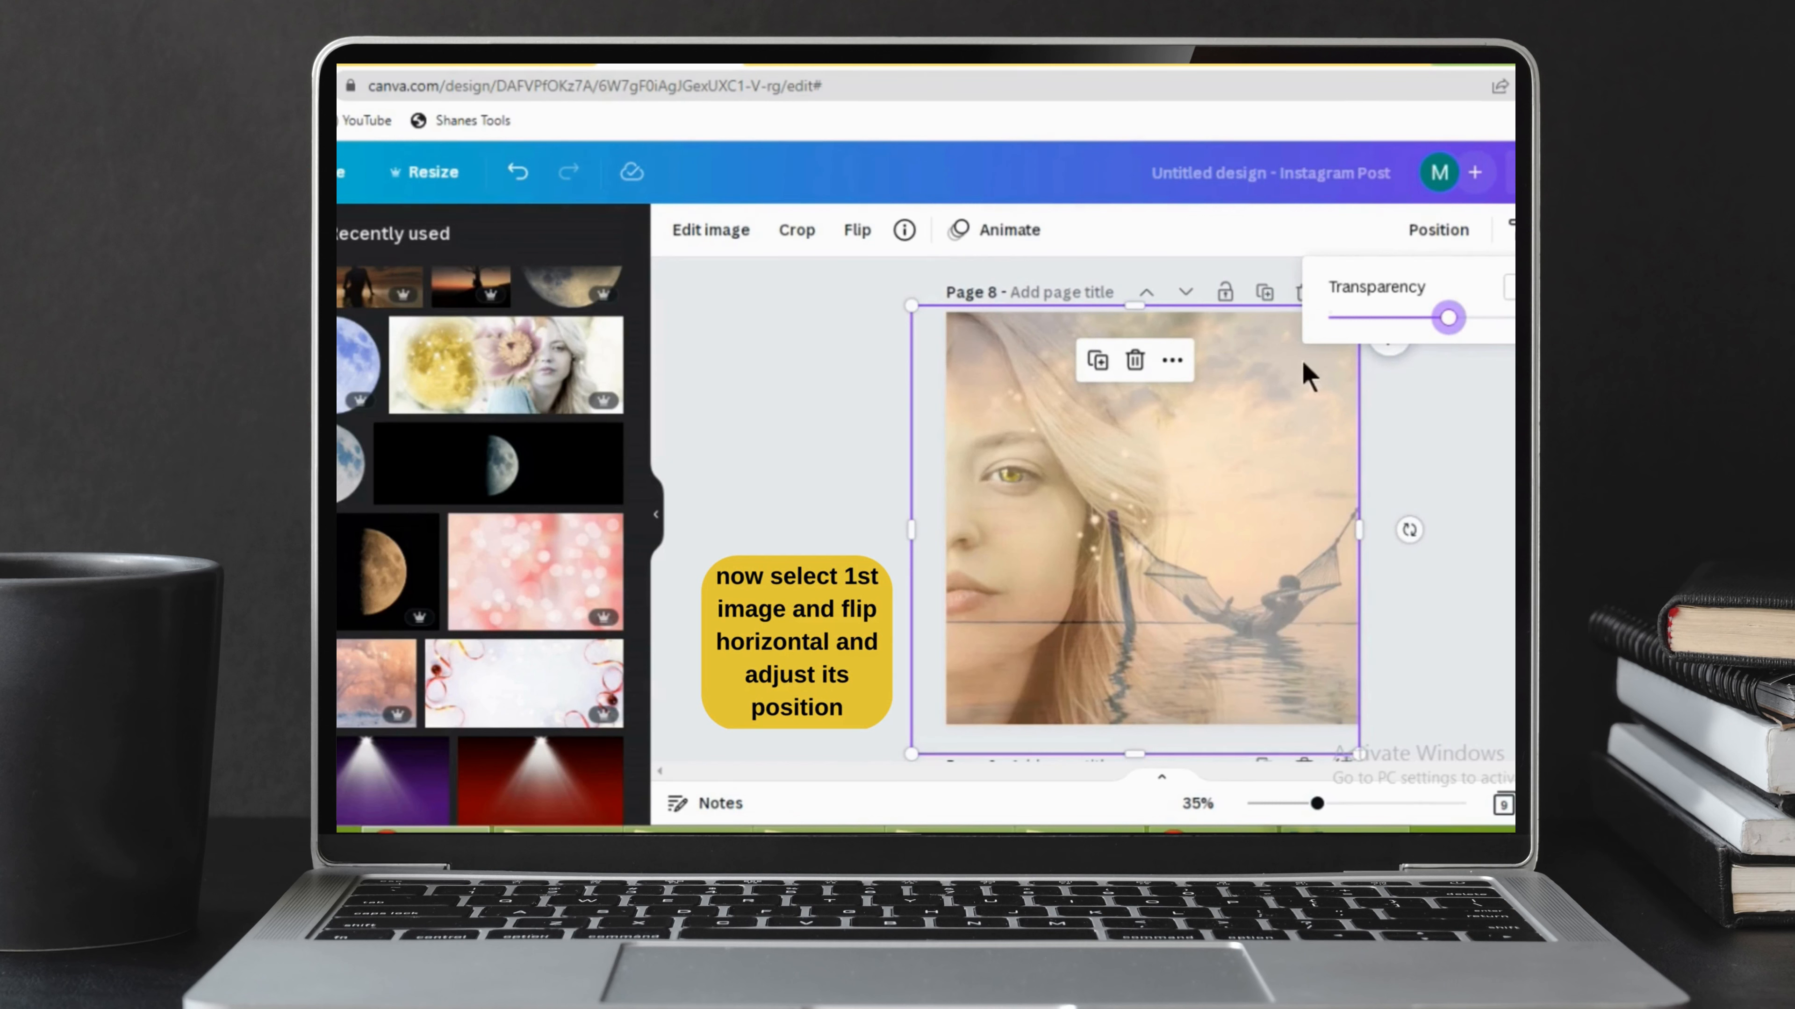
pyautogui.click(1471, 440)
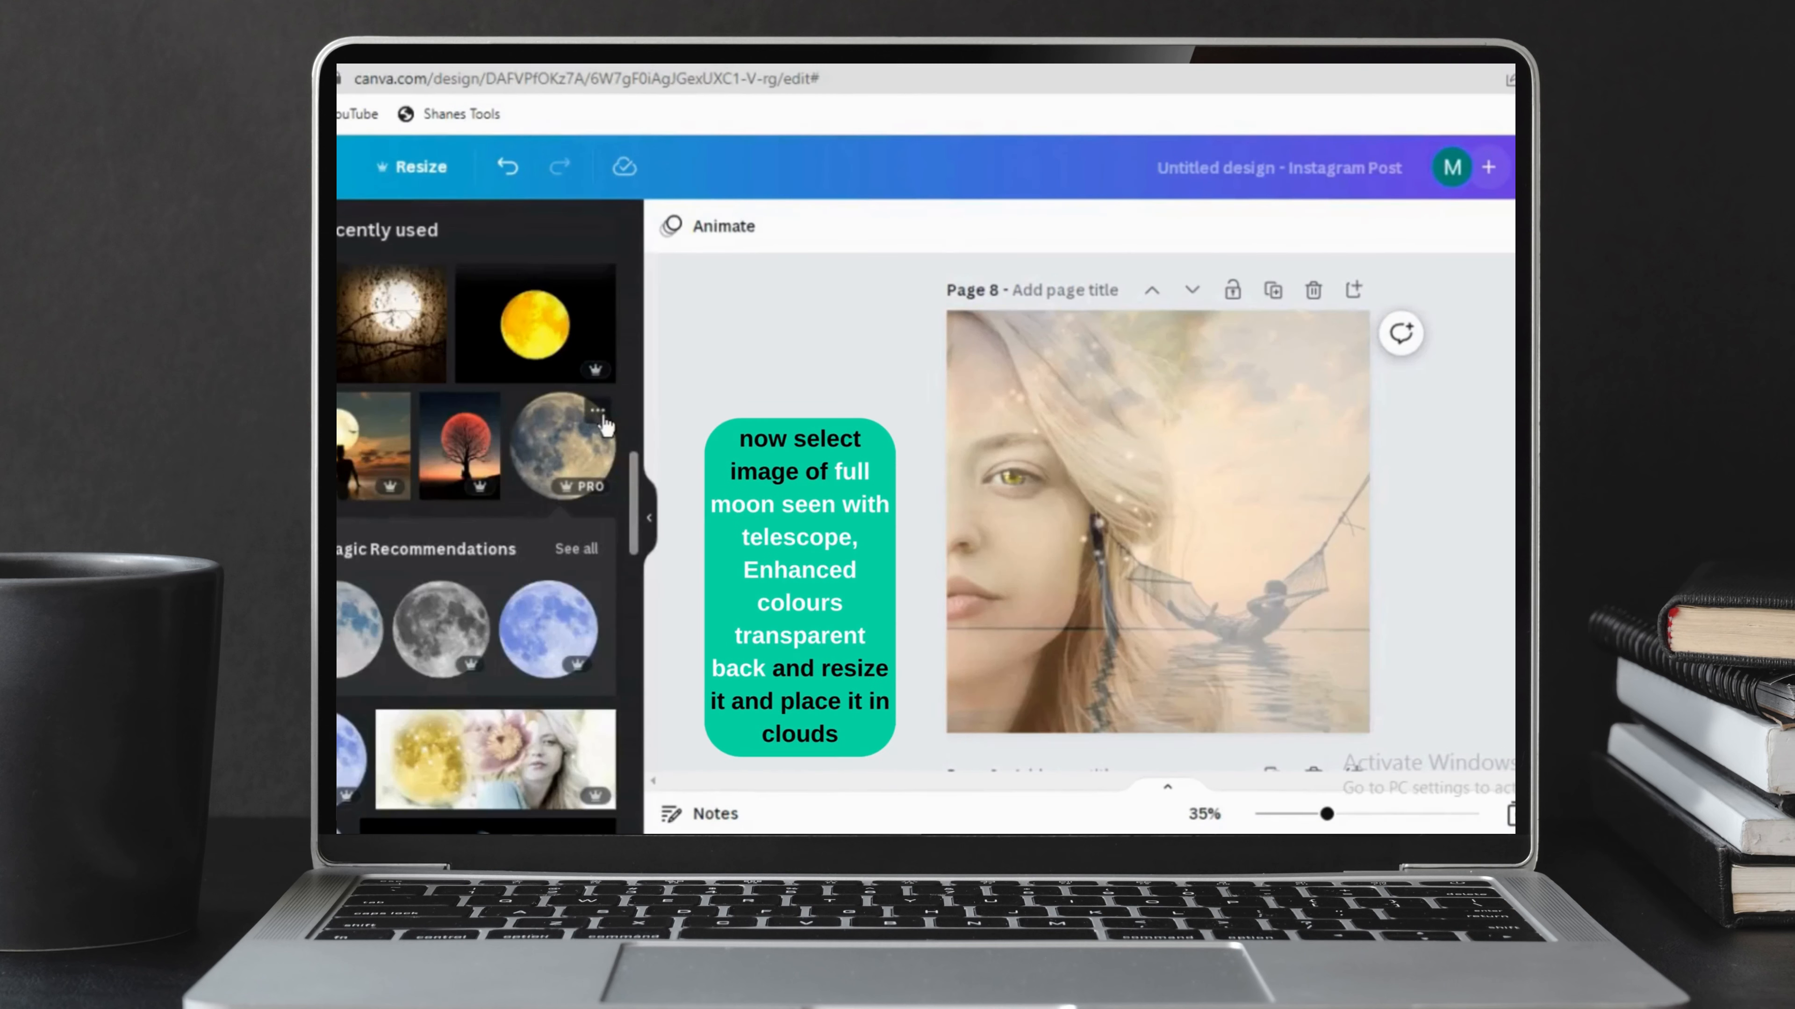
# Add the "Full Moon Seen with Telescope, Enhanced Colours Transparent Back" image, shrink it and place it in the sky at the page's upper right.
pyautogui.click(598, 412)
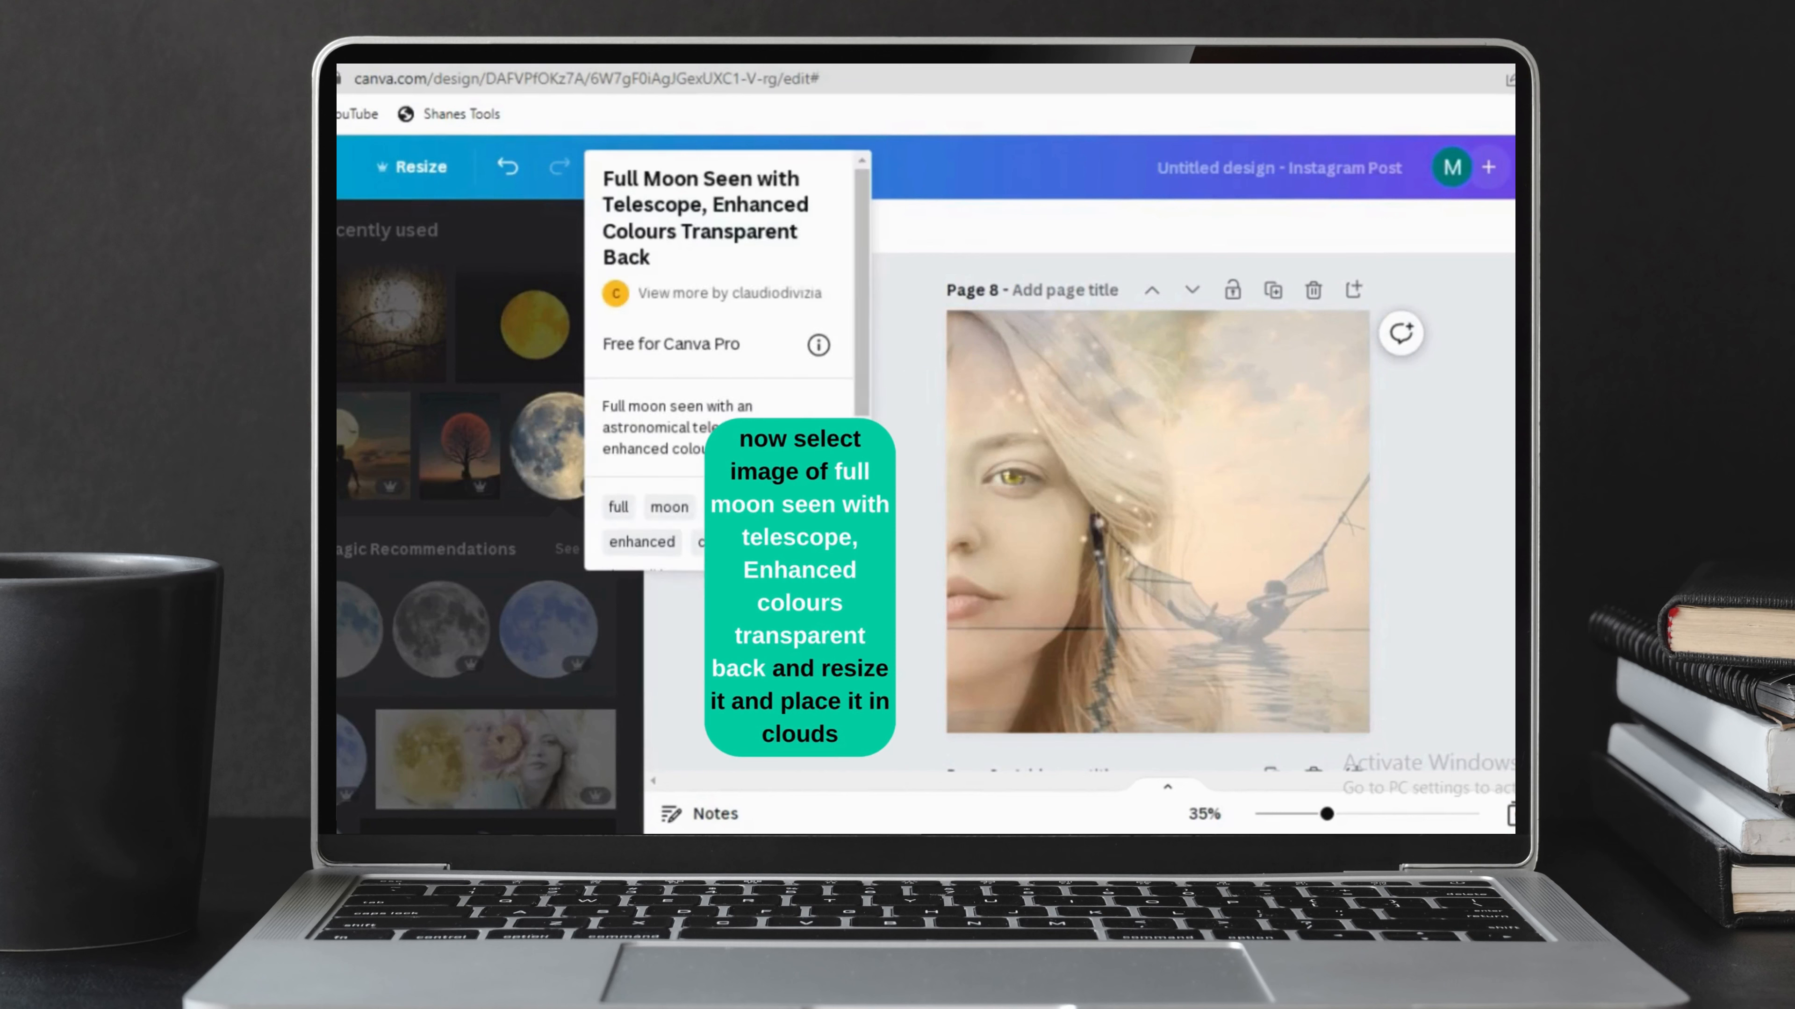
pyautogui.click(562, 446)
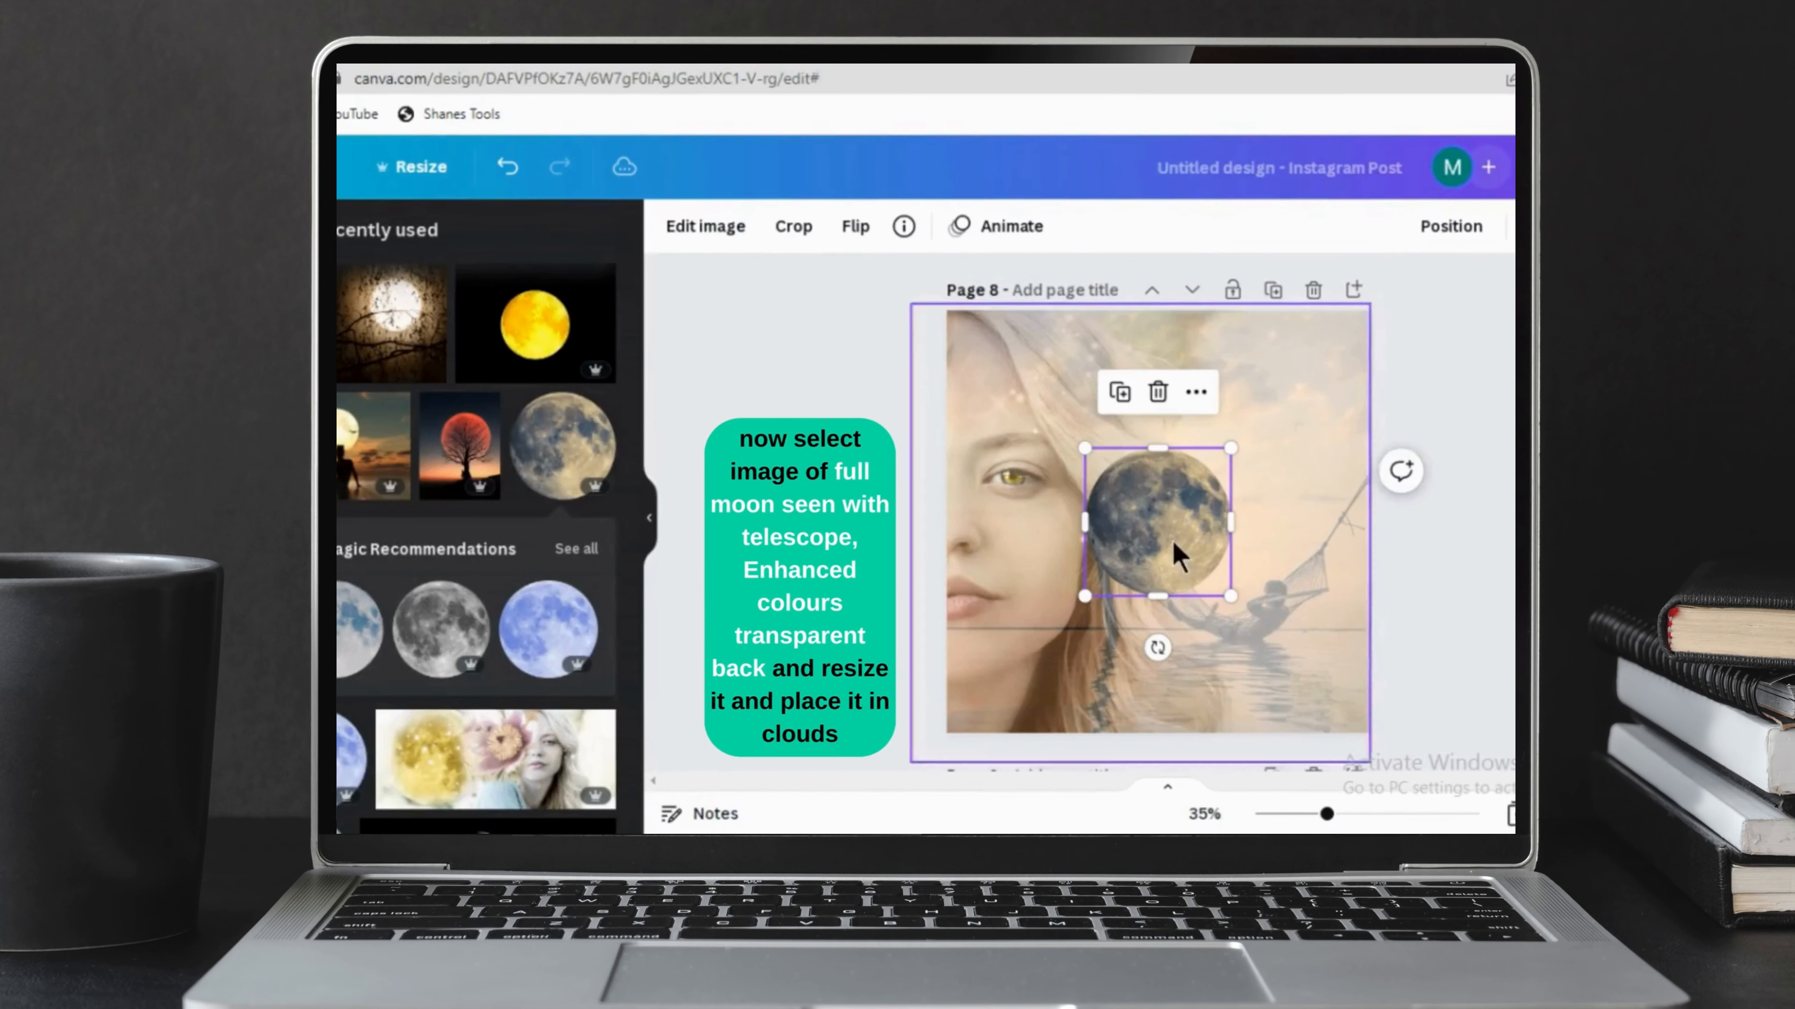
pyautogui.moveTo(1238, 446); pyautogui.dragTo(1308, 366)
pyautogui.click(1508, 401)
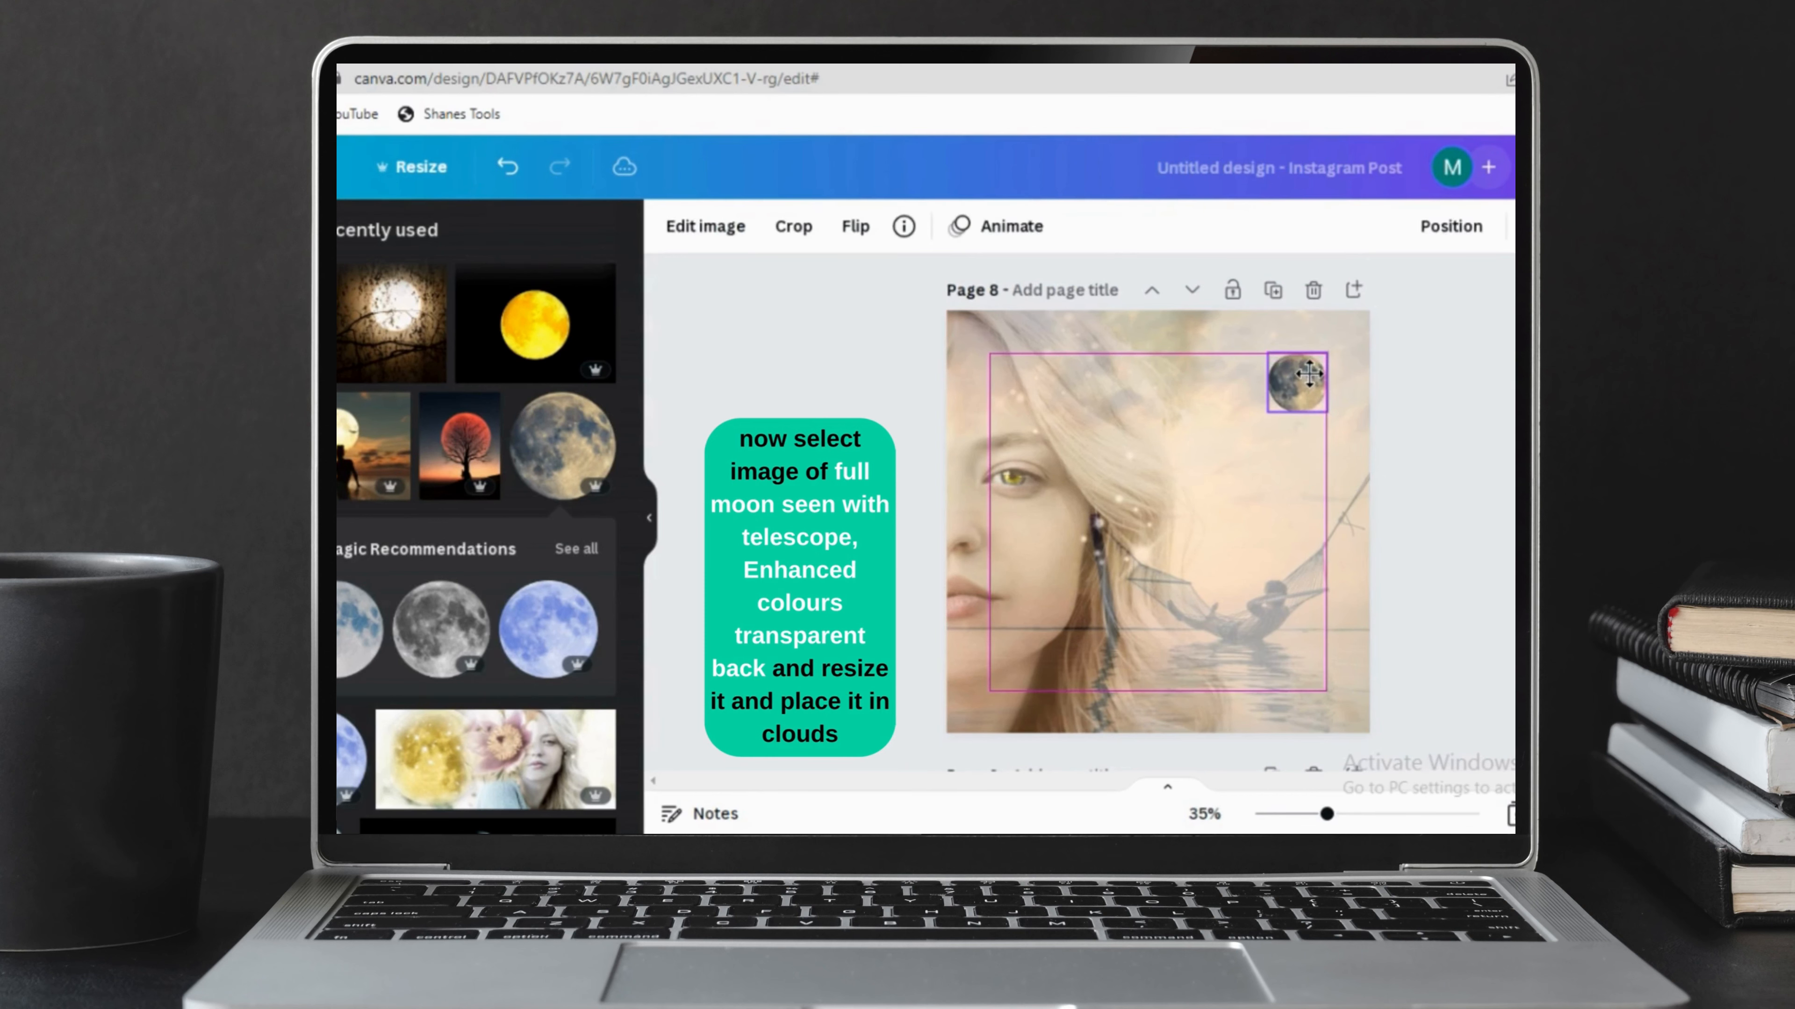
pyautogui.click(1410, 401)
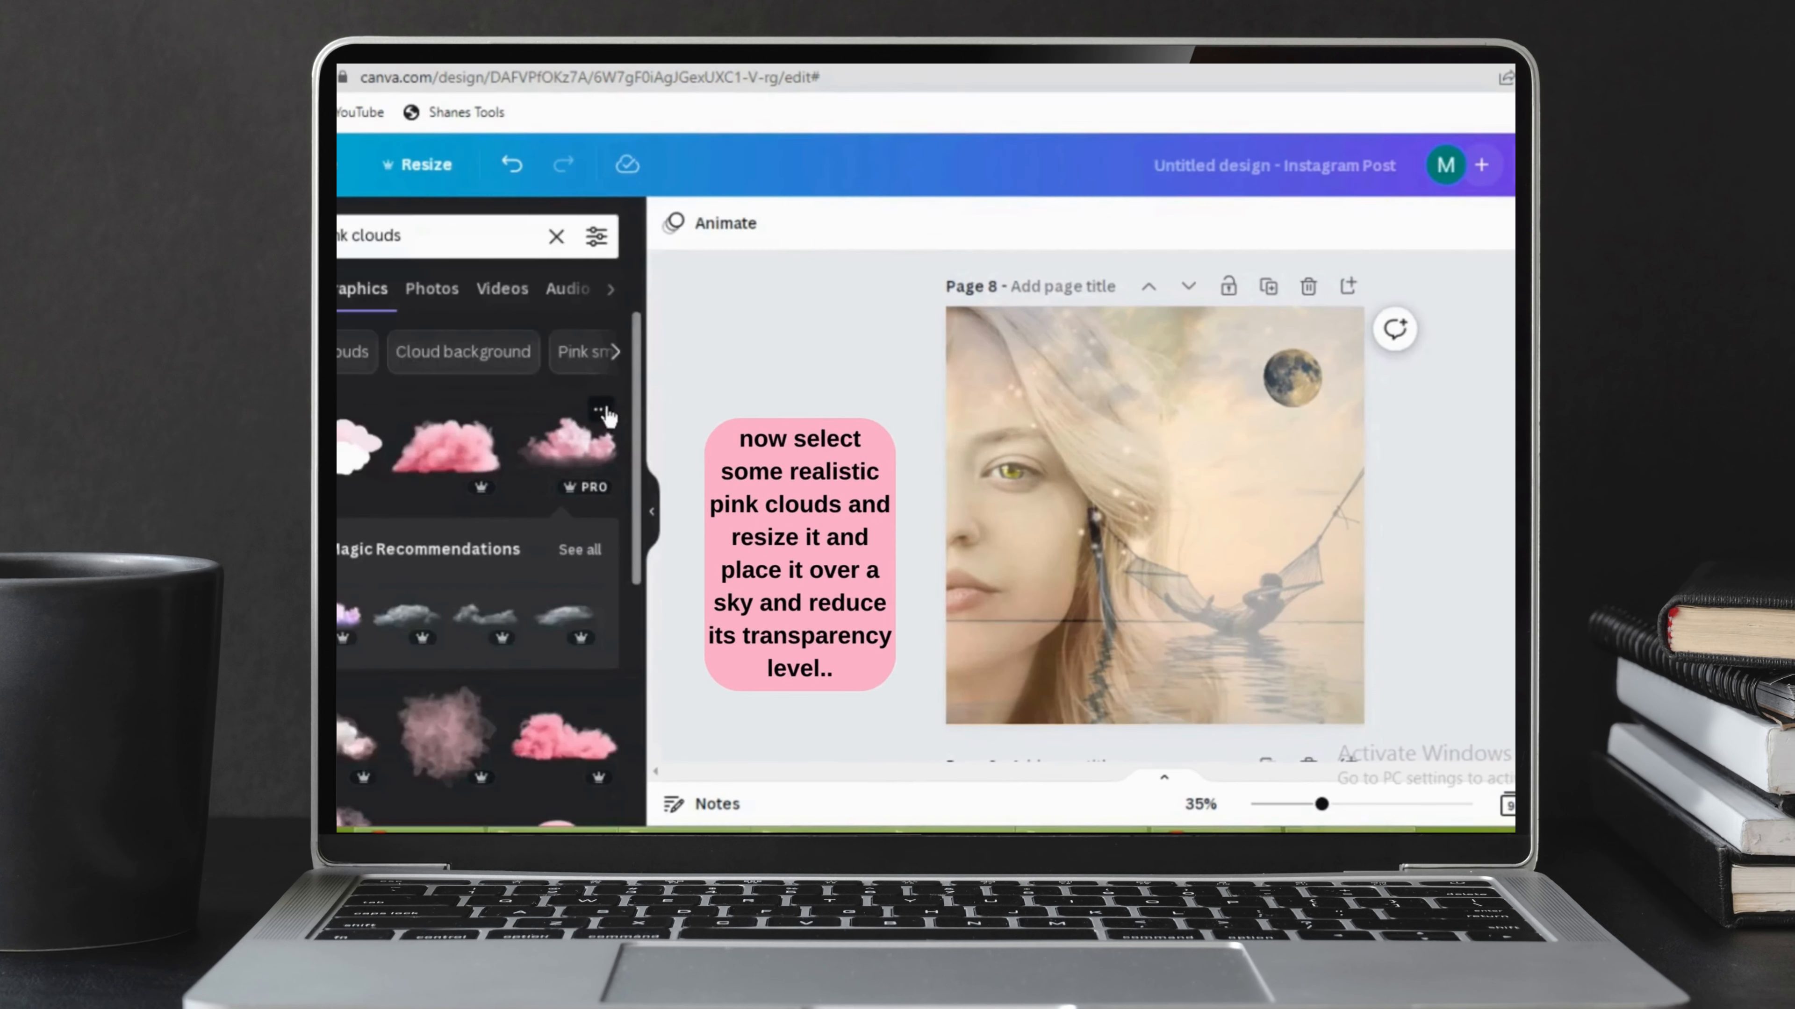
# Add the "pink cloud isolated transparent overlay" graphic to page 8, shrink it to about half size and flip it horizontally.
pyautogui.click(601, 410)
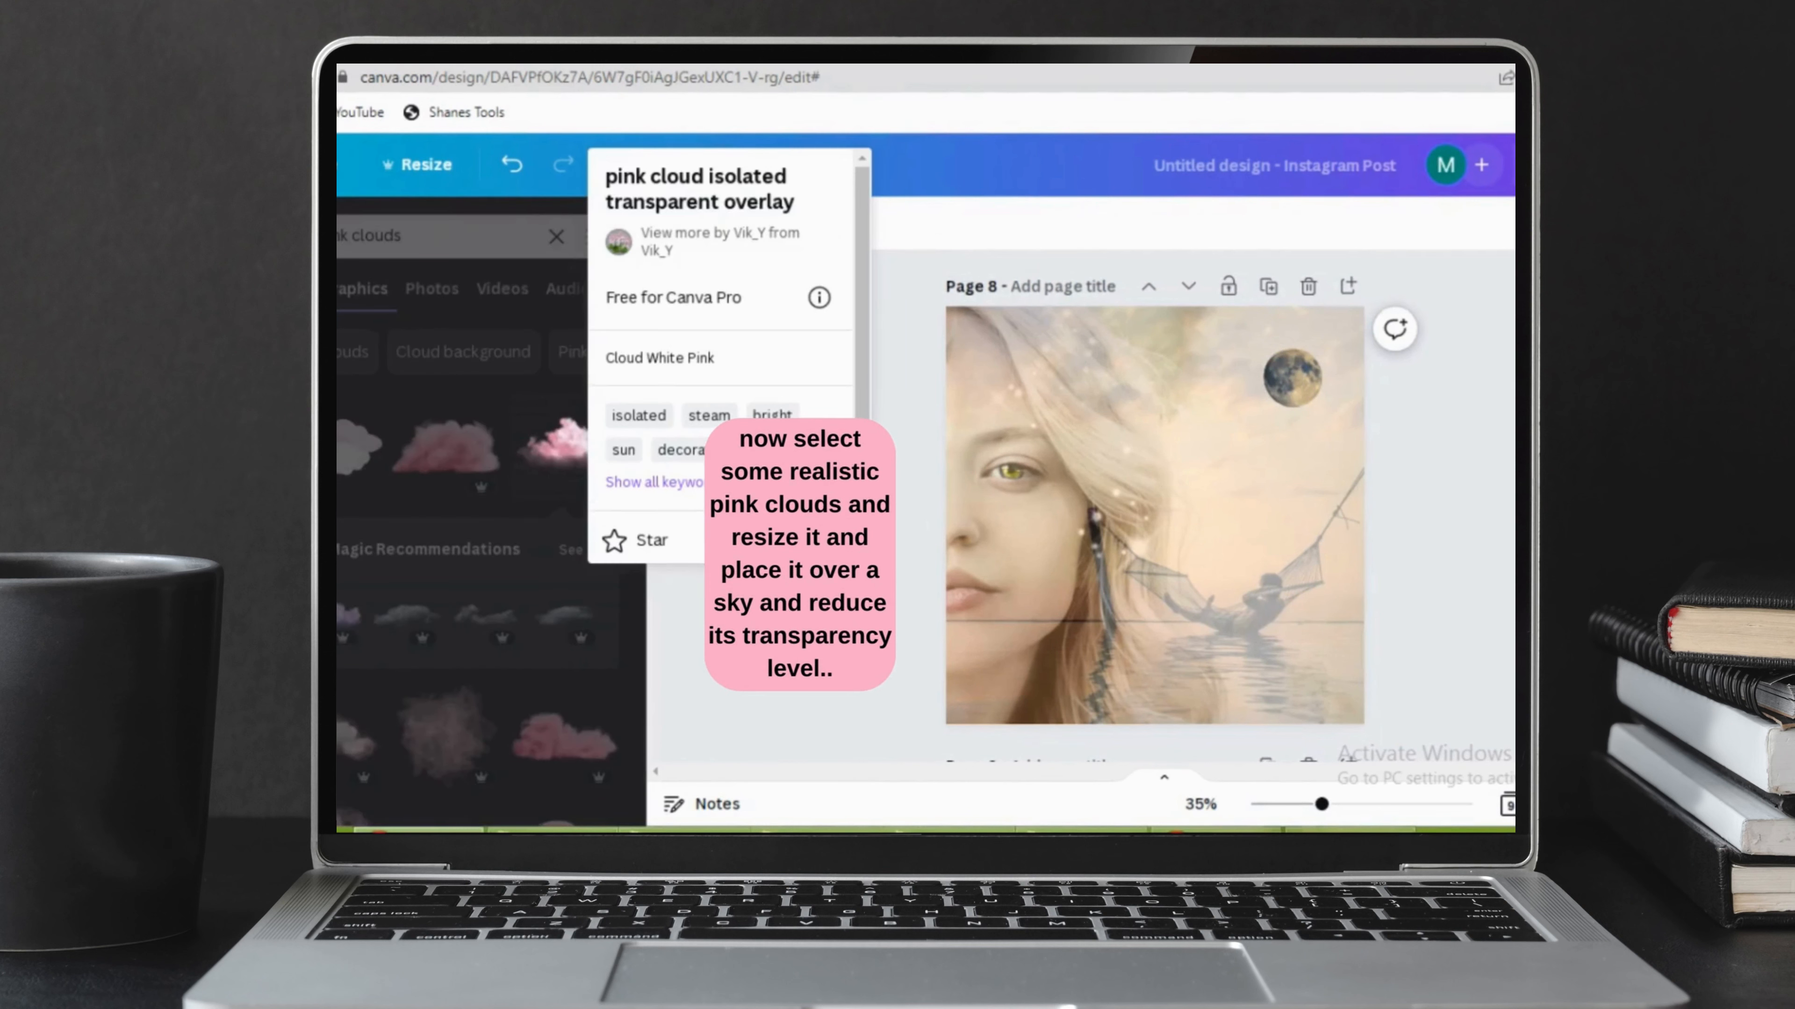
pyautogui.click(549, 451)
pyautogui.click(554, 453)
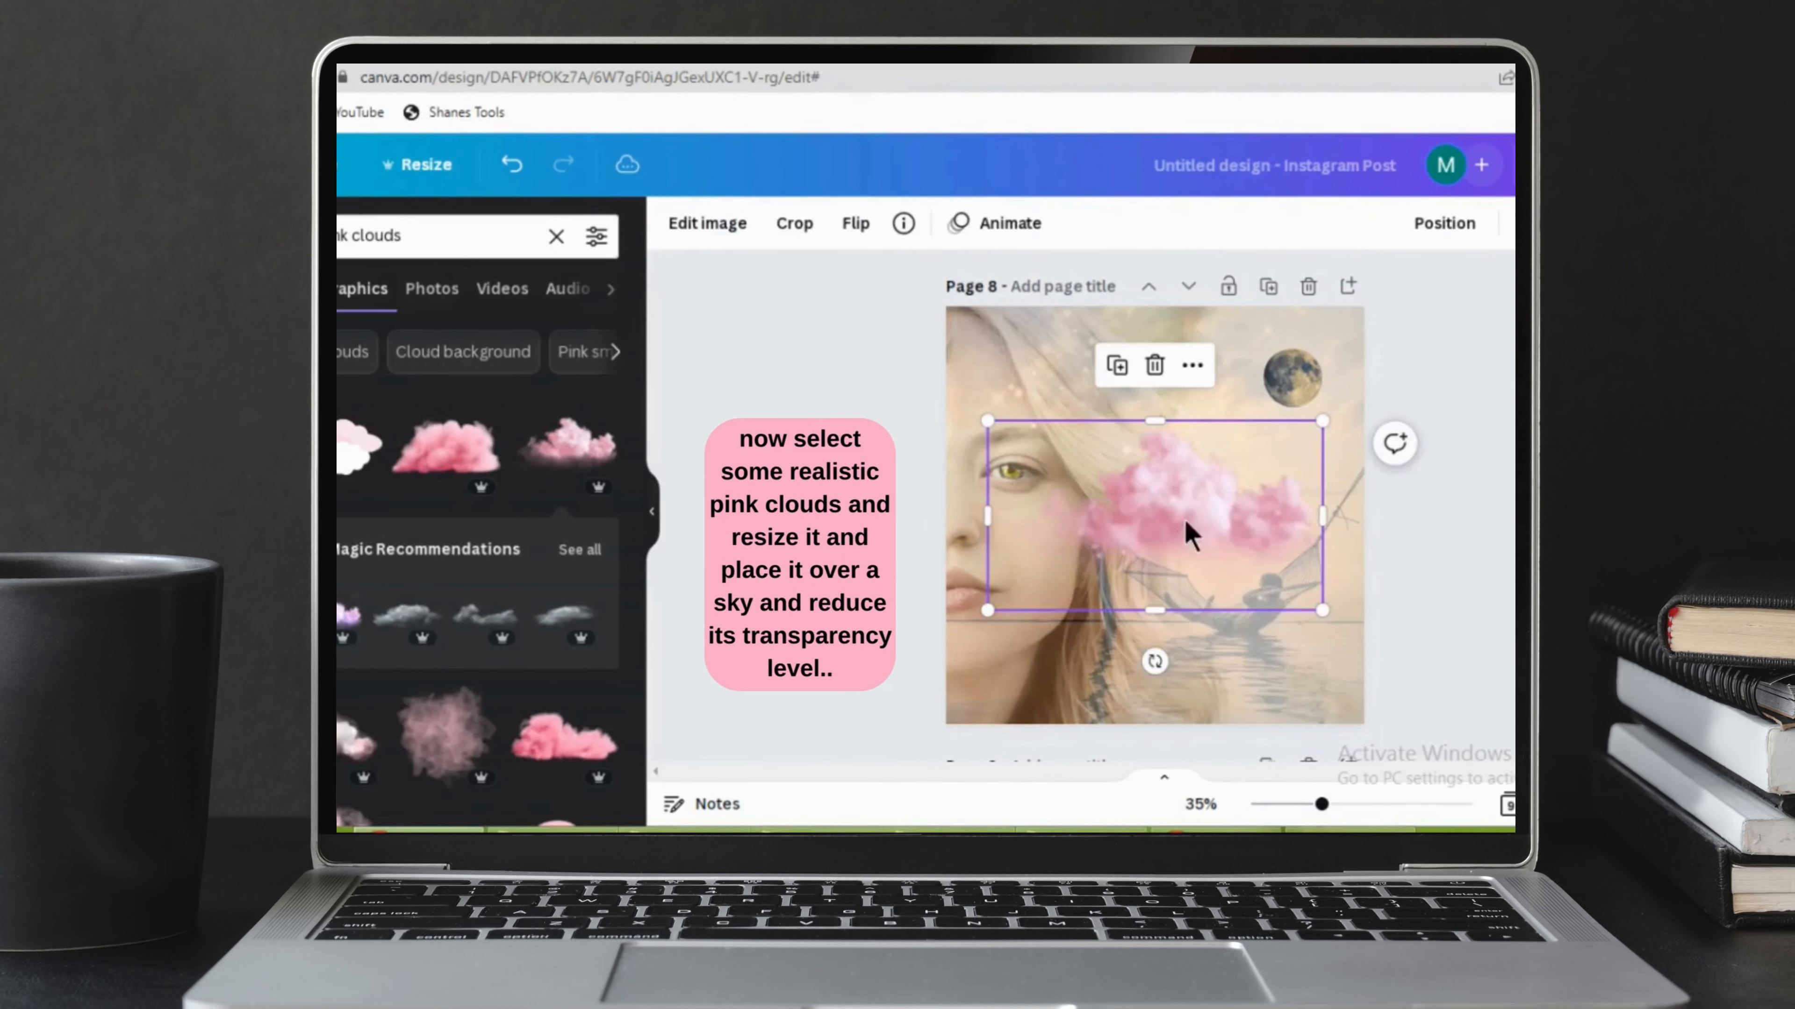
pyautogui.moveTo(1321, 422); pyautogui.dragTo(1157, 491)
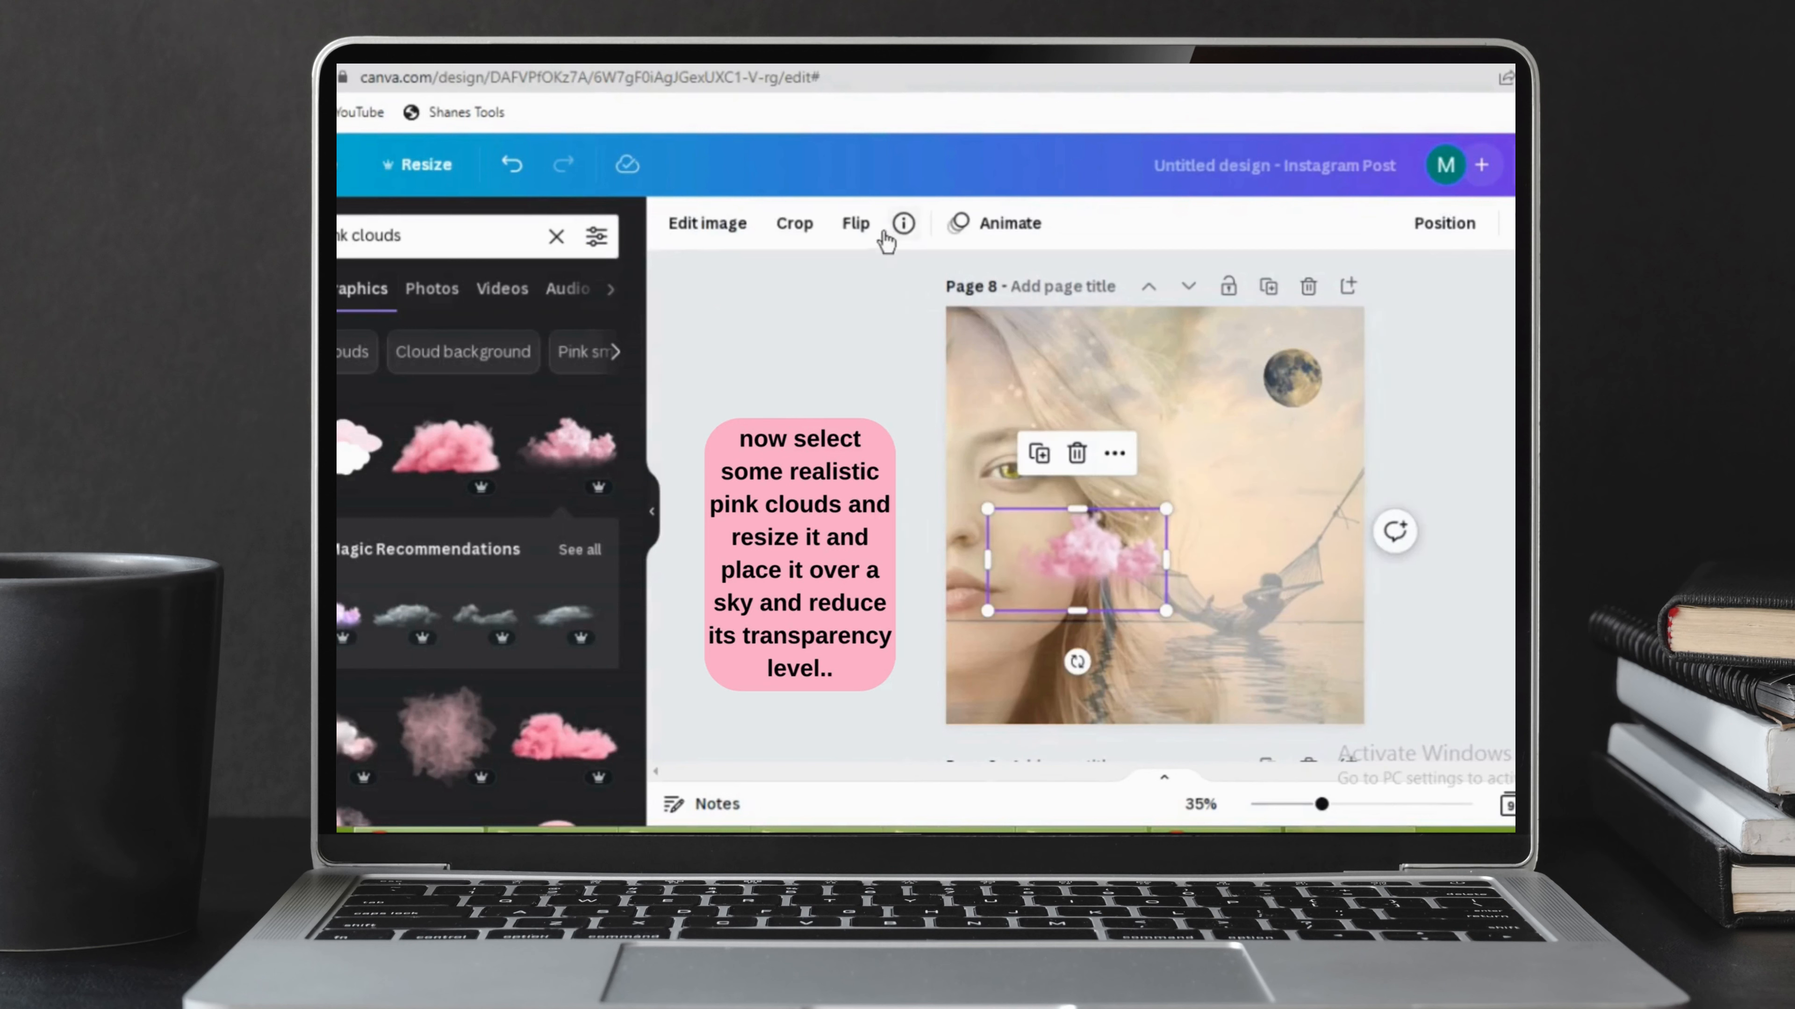
pyautogui.click(854, 224)
pyautogui.click(894, 280)
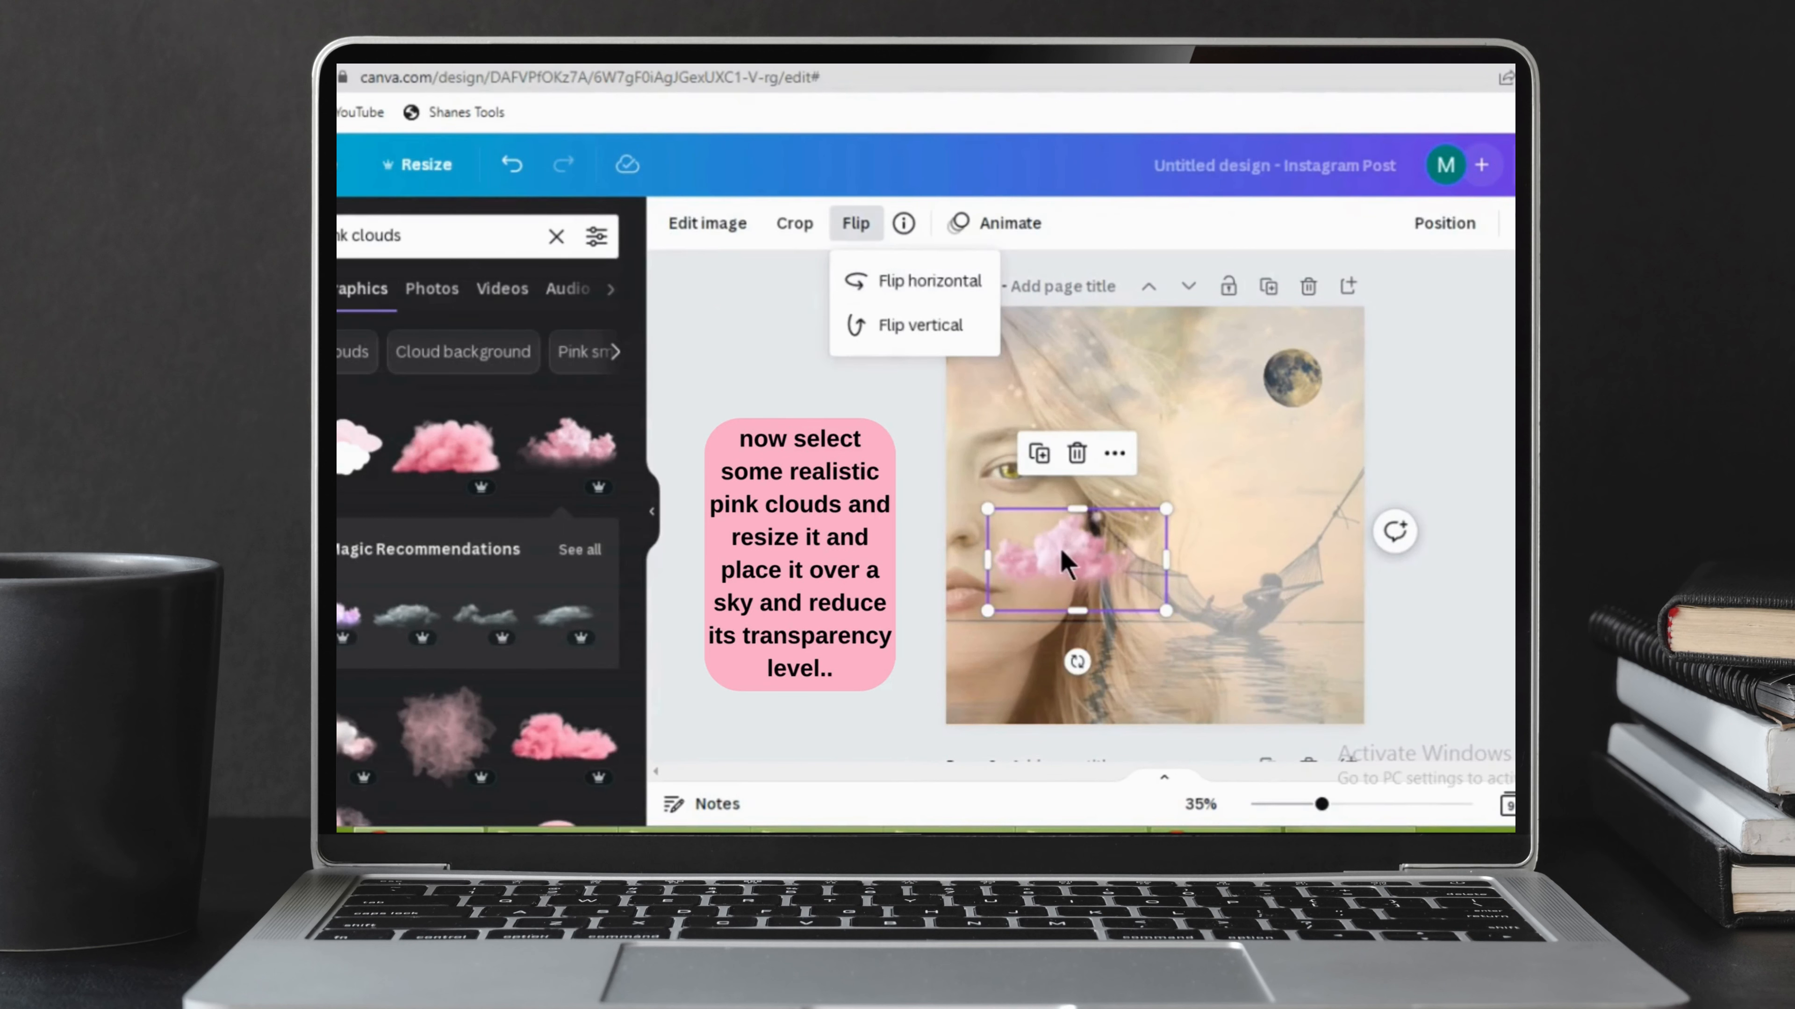
# Place the flipped pink cloud in the sky beside the moon, slightly smaller, and lower its opacity.
pyautogui.moveTo(1060, 549); pyautogui.dragTo(1205, 381)
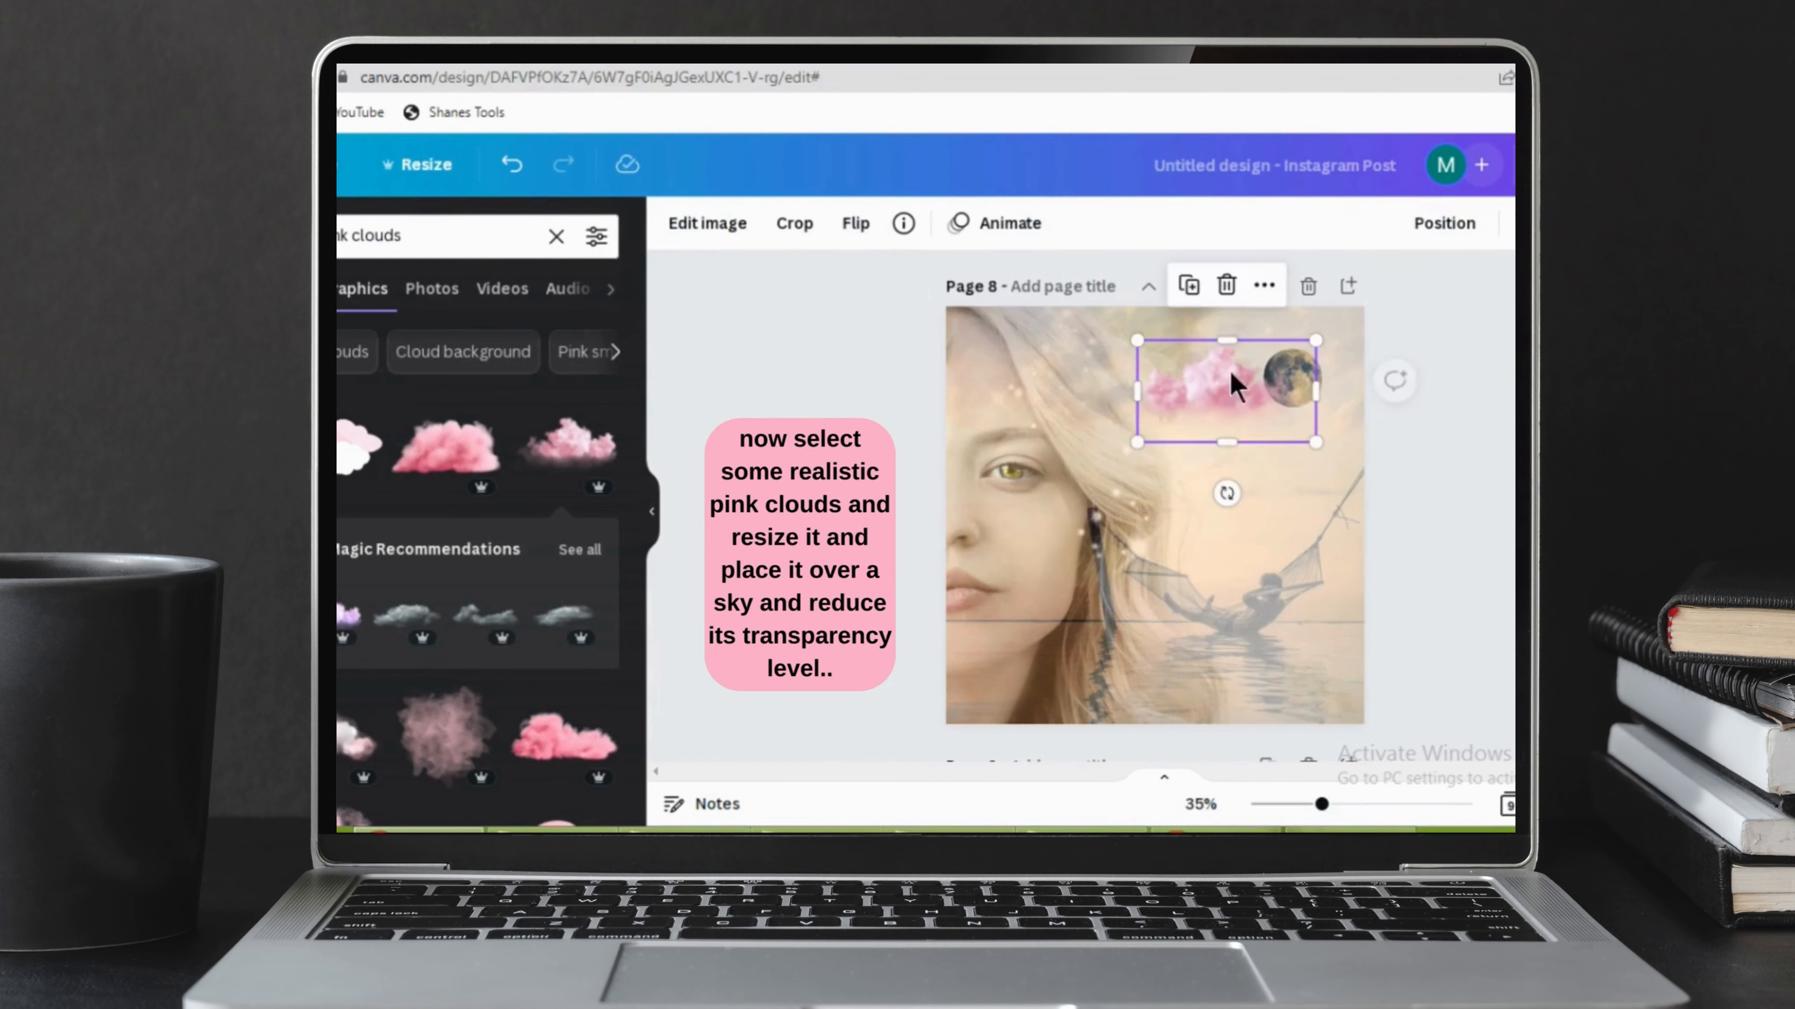
pyautogui.moveTo(1315, 341); pyautogui.dragTo(1255, 385)
pyautogui.click(1527, 223)
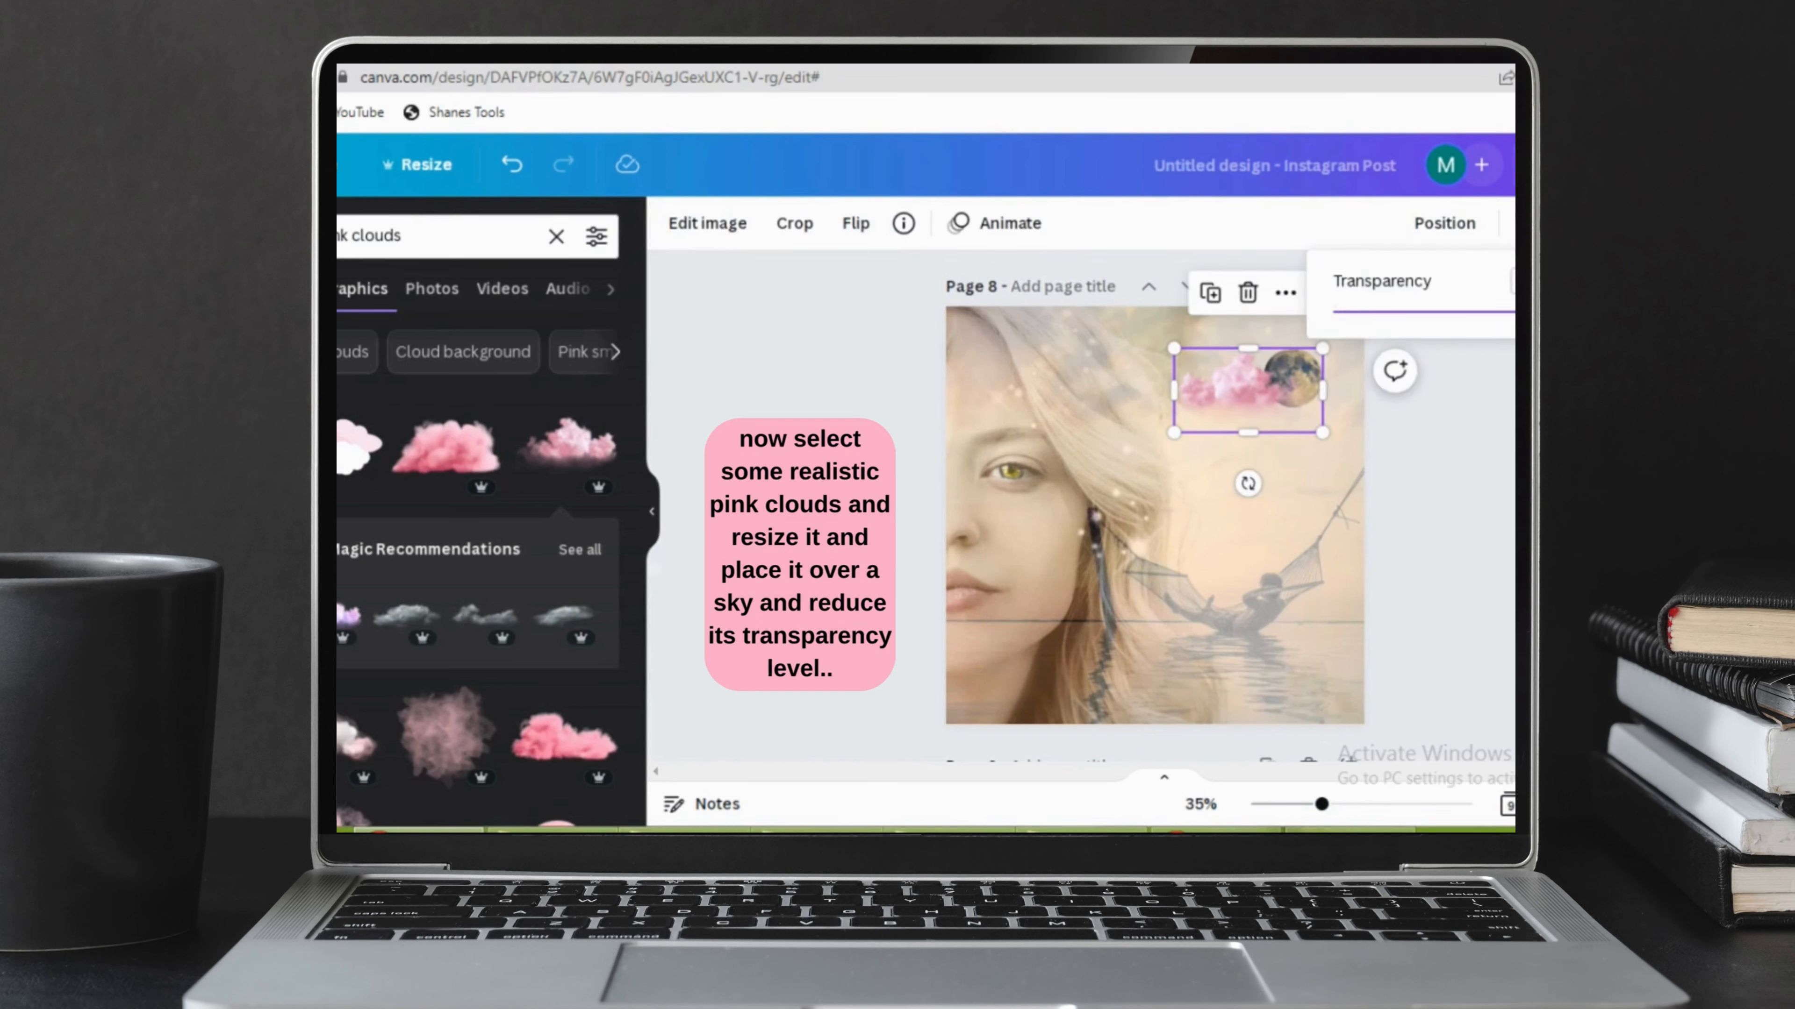
pyautogui.moveTo(1507, 325); pyautogui.dragTo(1469, 331)
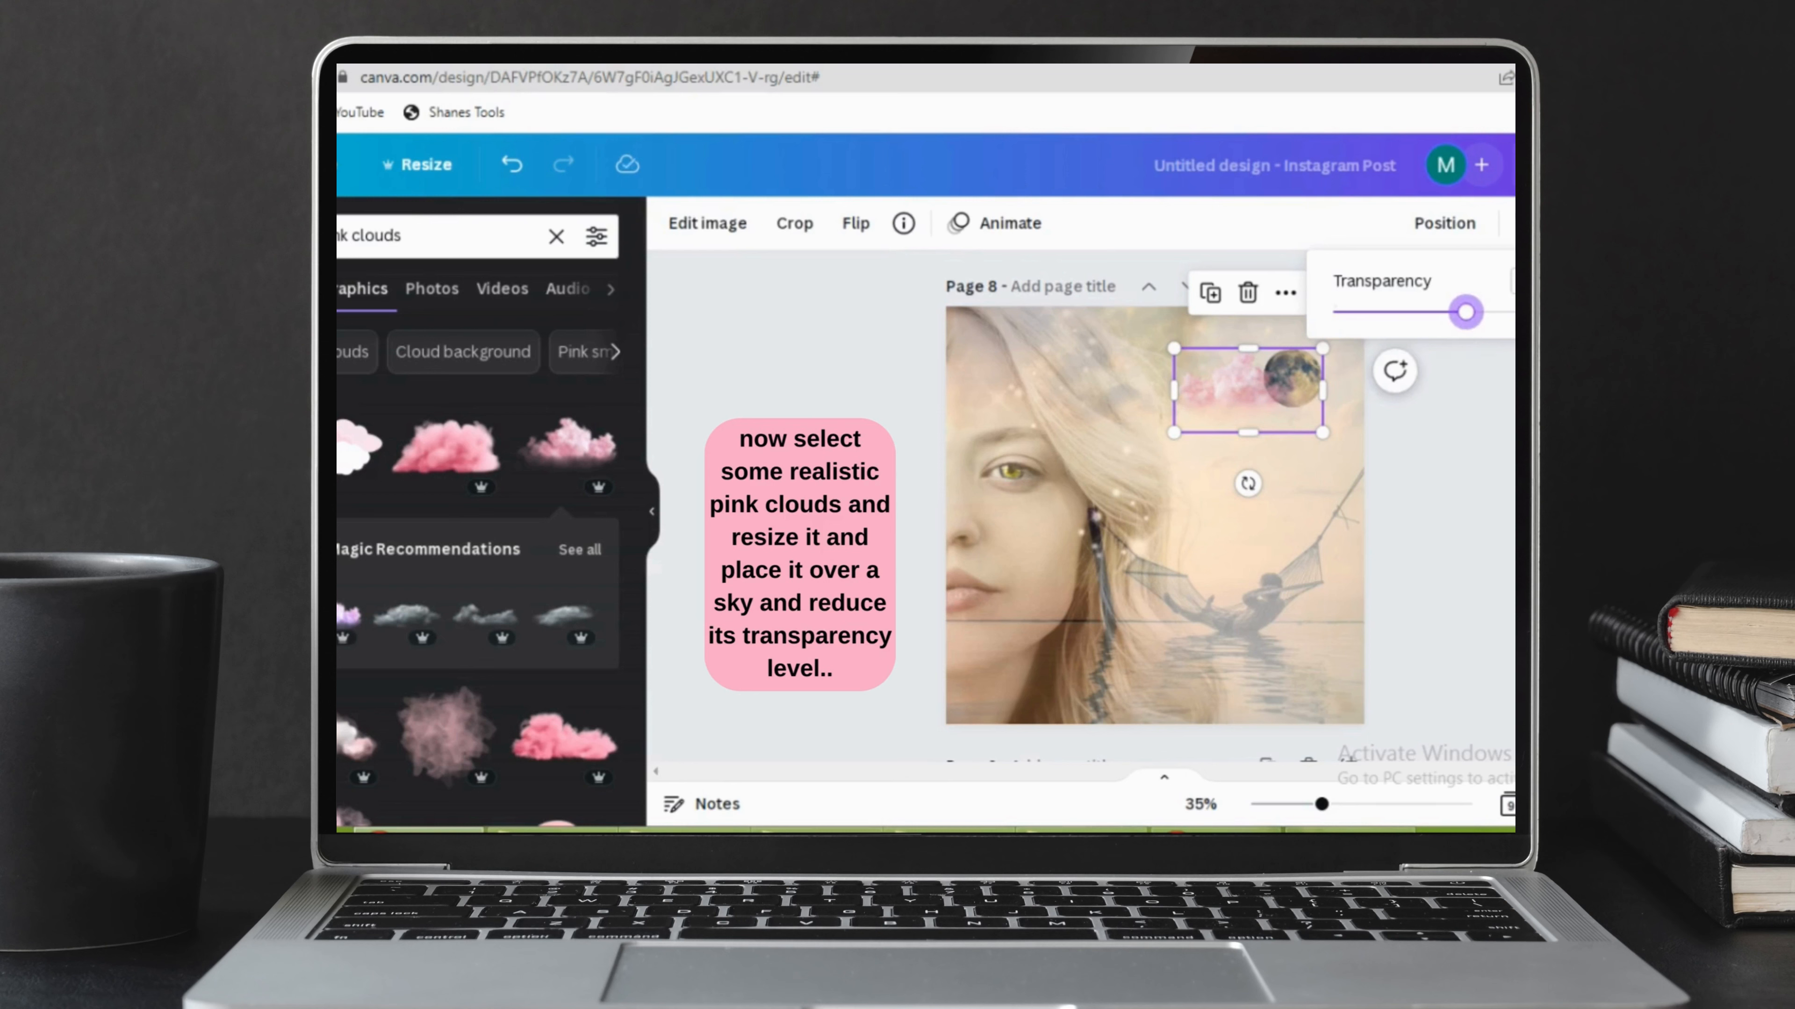
pyautogui.click(1527, 223)
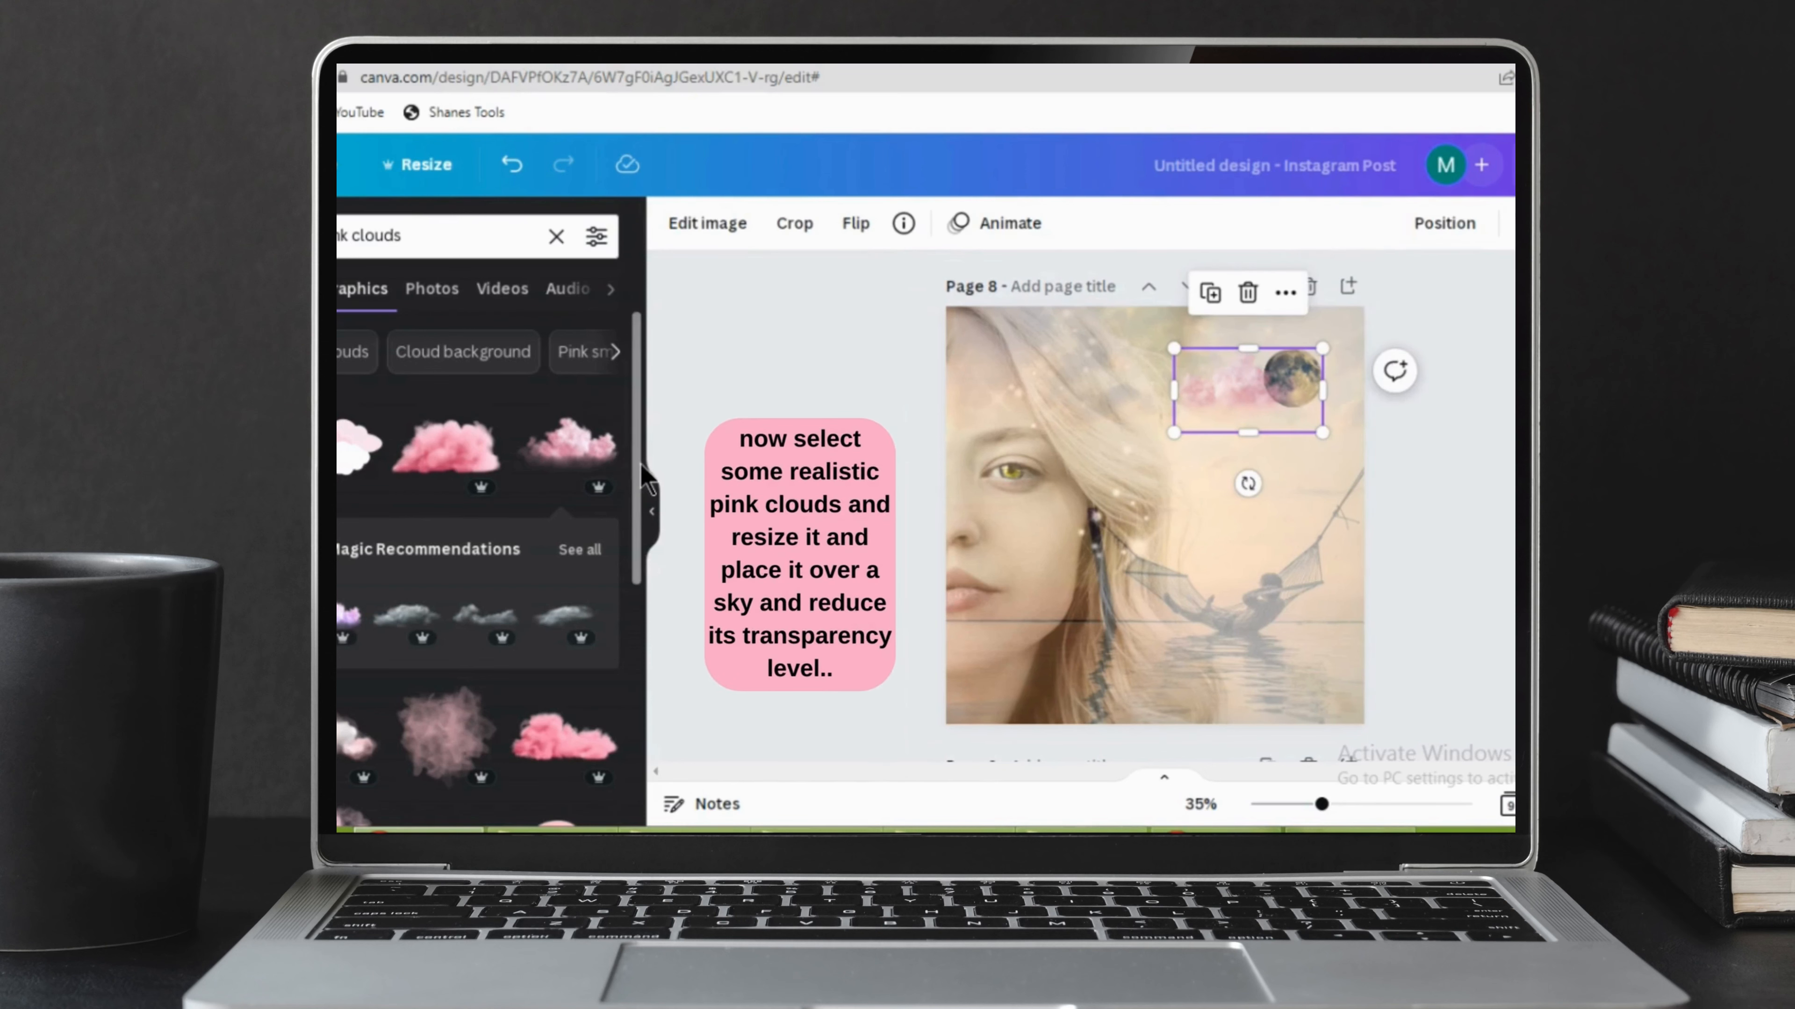
# Add a realistic pale pink fluffy cloud, shrink it and place it semi-transparent in the upper sky, between the woman's hair and the moon.
pyautogui.moveTo(641, 486); pyautogui.dragTo(640, 538)
pyautogui.scroll(-7, 636, 608)
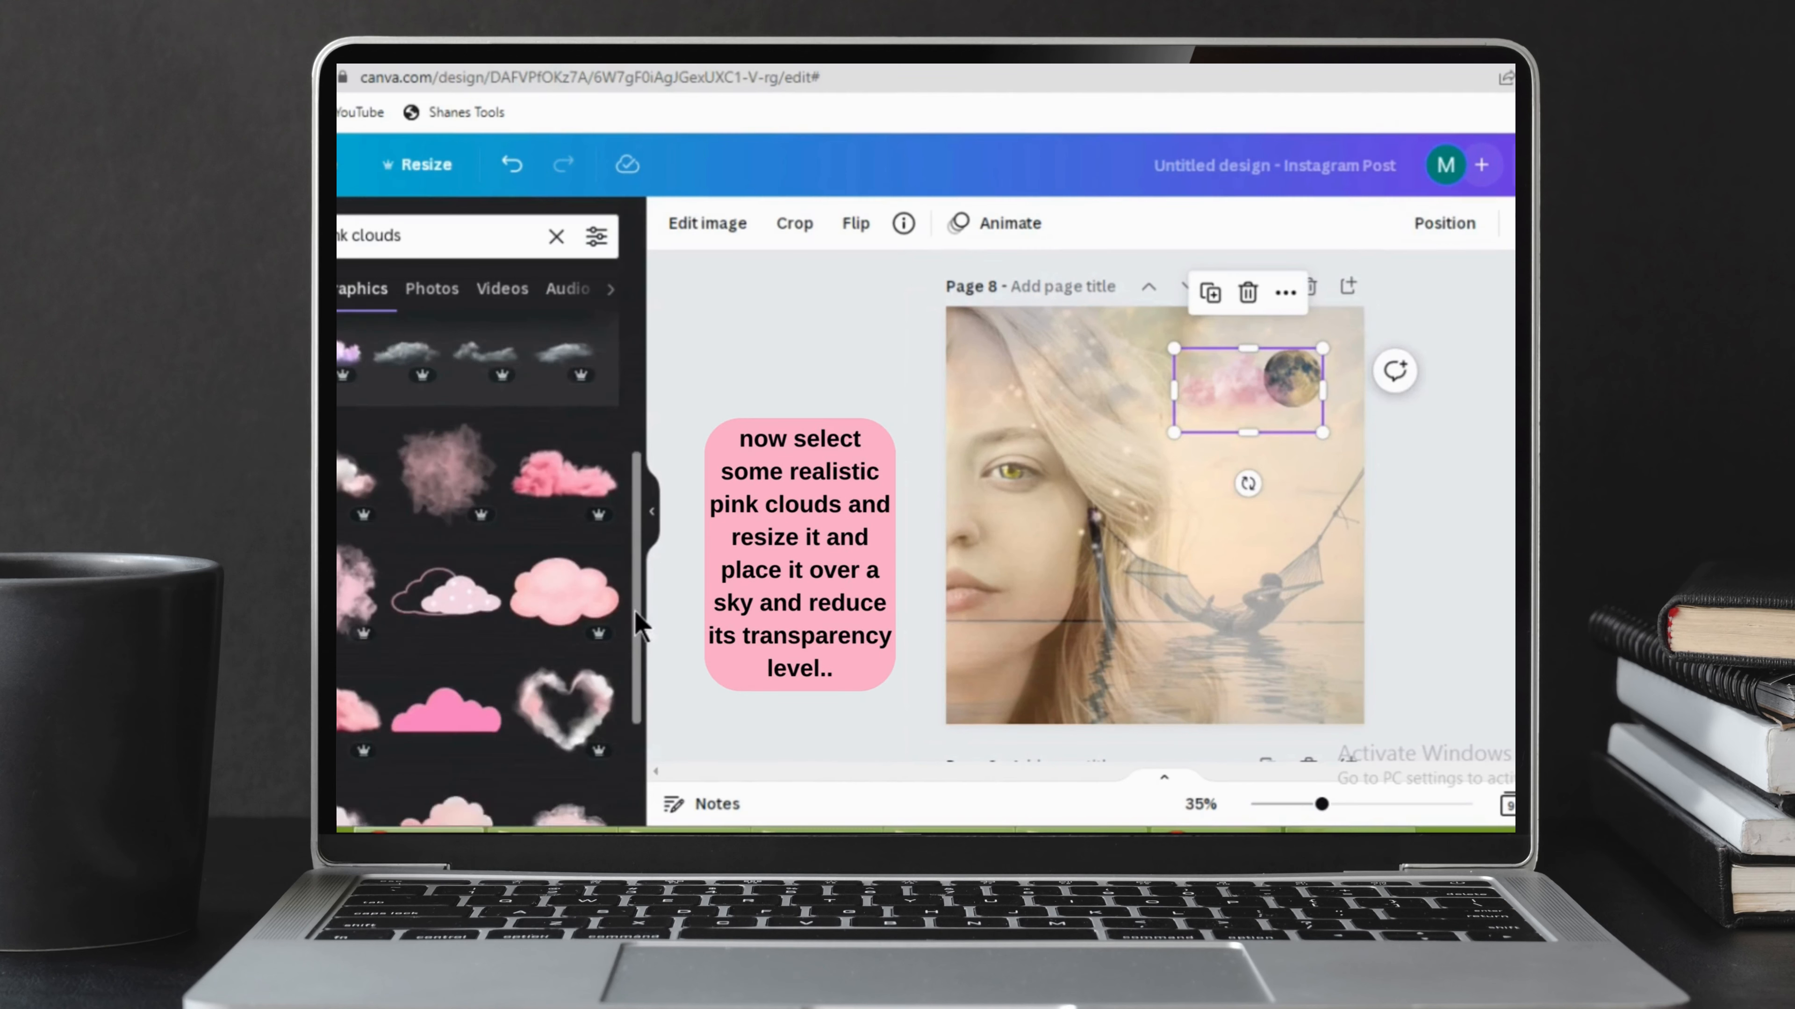
pyautogui.scroll(-2, 629, 689)
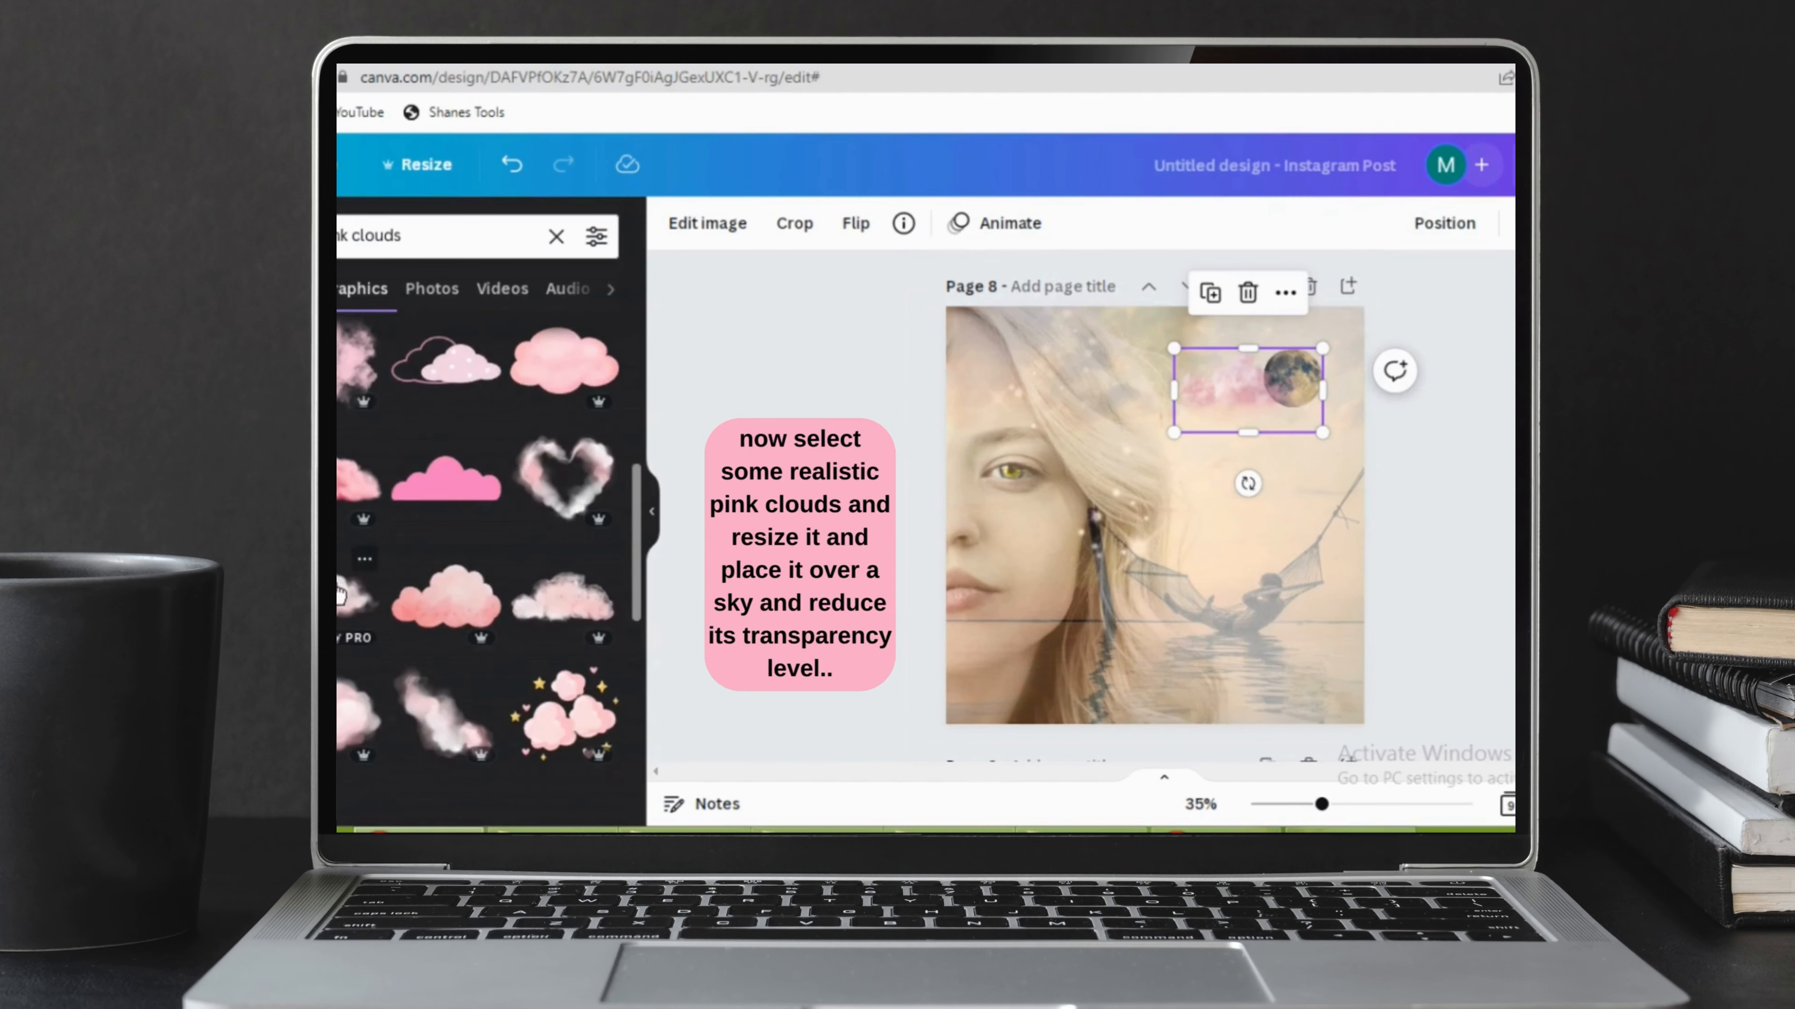
pyautogui.click(563, 600)
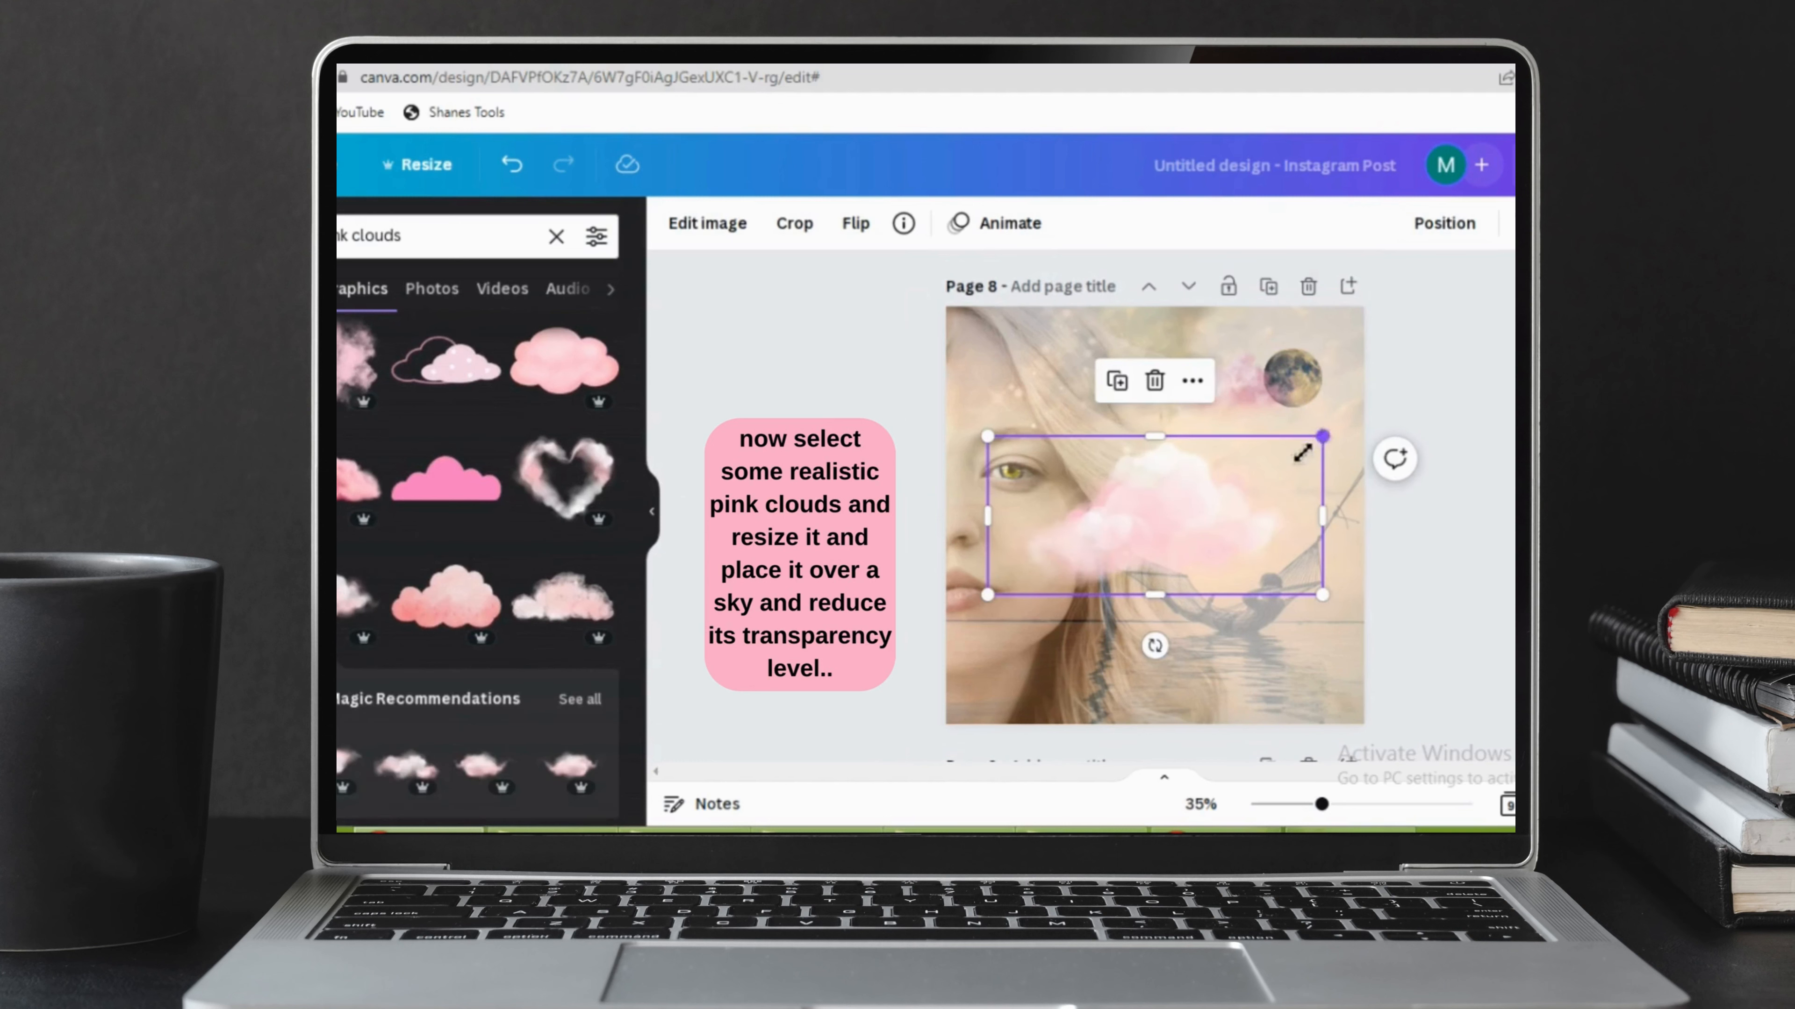
pyautogui.moveTo(1302, 453); pyautogui.dragTo(1160, 515)
pyautogui.moveTo(1066, 563); pyautogui.dragTo(1174, 353)
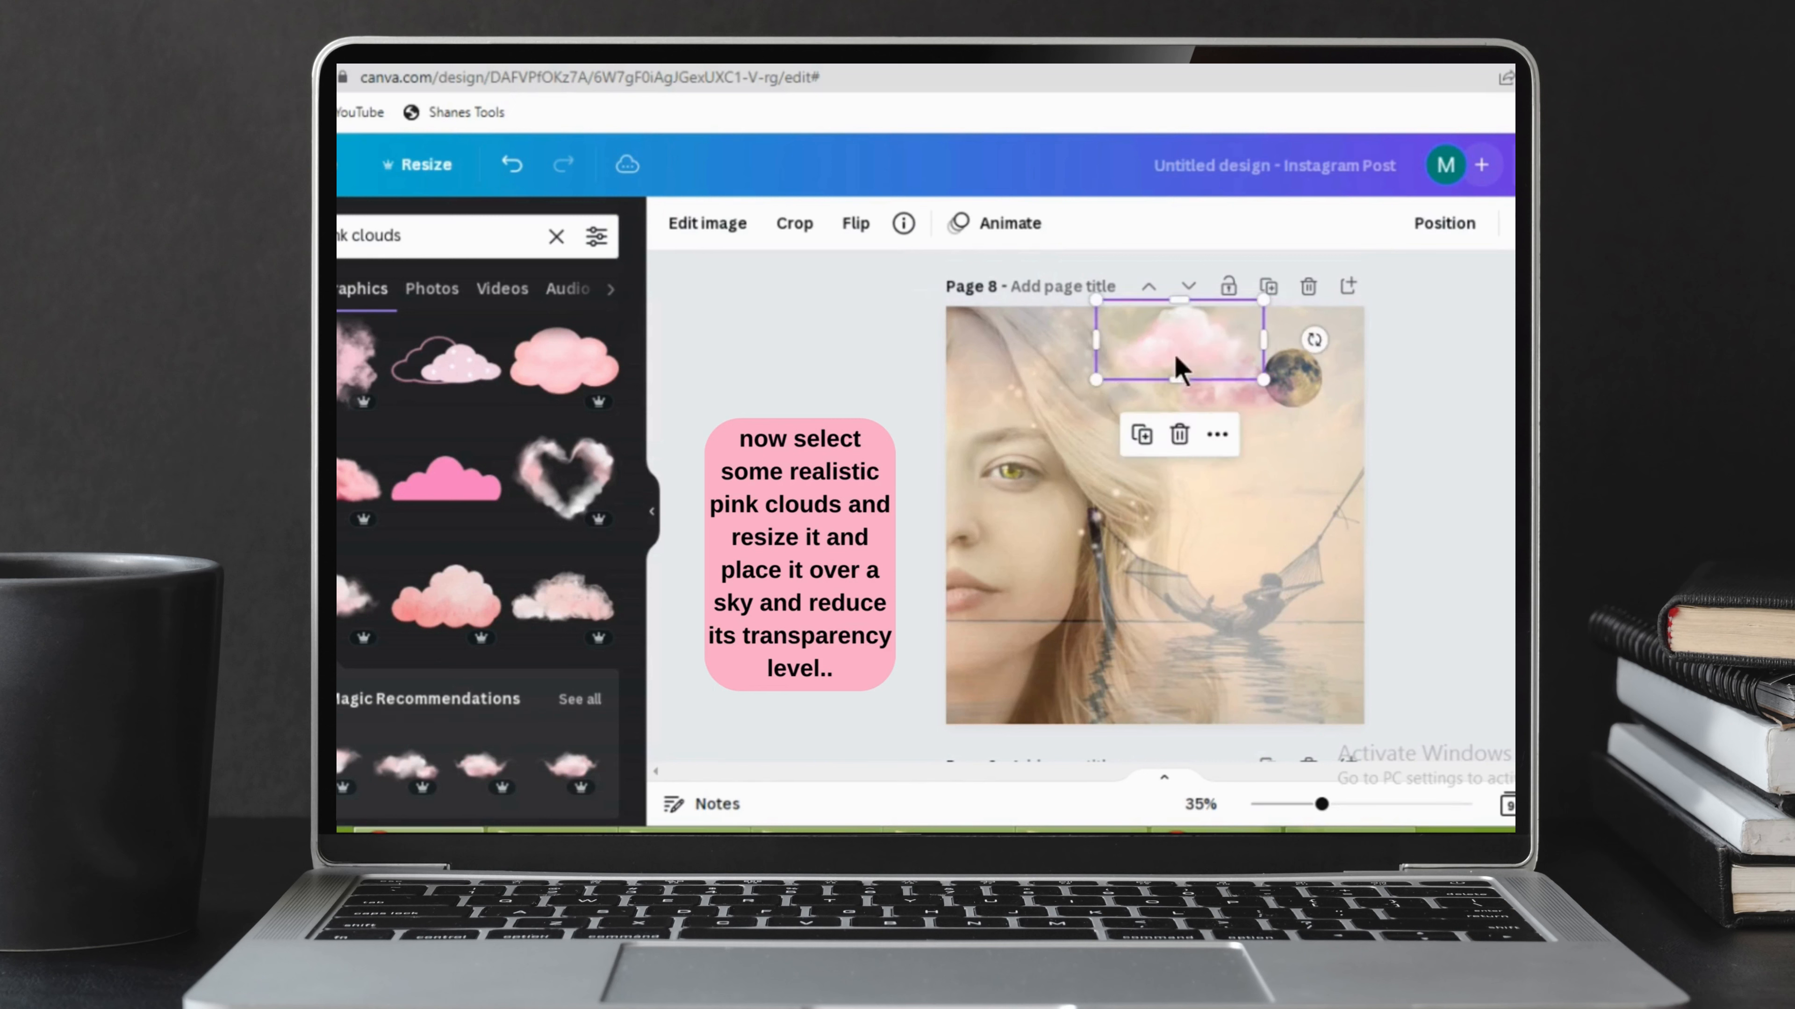
pyautogui.moveTo(1264, 304); pyautogui.dragTo(1216, 322)
pyautogui.click(1528, 223)
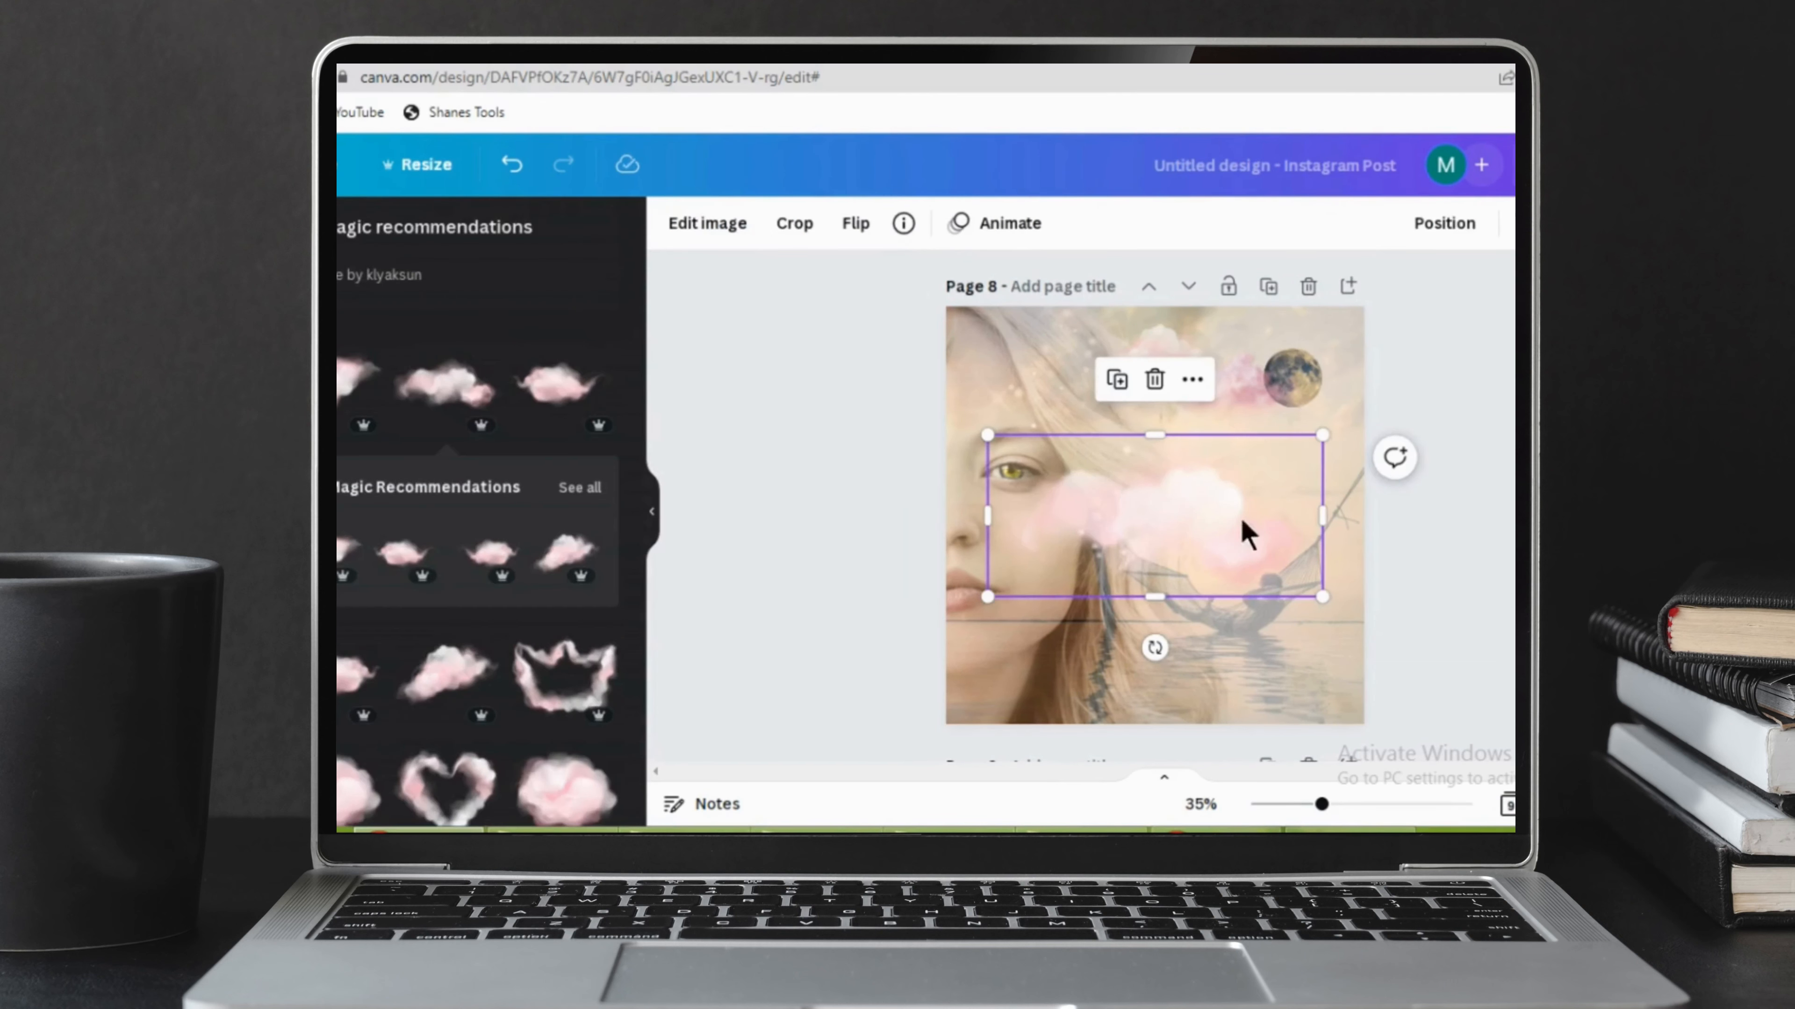
# Shrink the large pink cloud in the page's centre, place it in the upper-right corner above the moon and slightly lower its opacity.
pyautogui.moveTo(1331, 445); pyautogui.dragTo(1129, 535)
pyautogui.moveTo(1102, 645); pyautogui.dragTo(1320, 430)
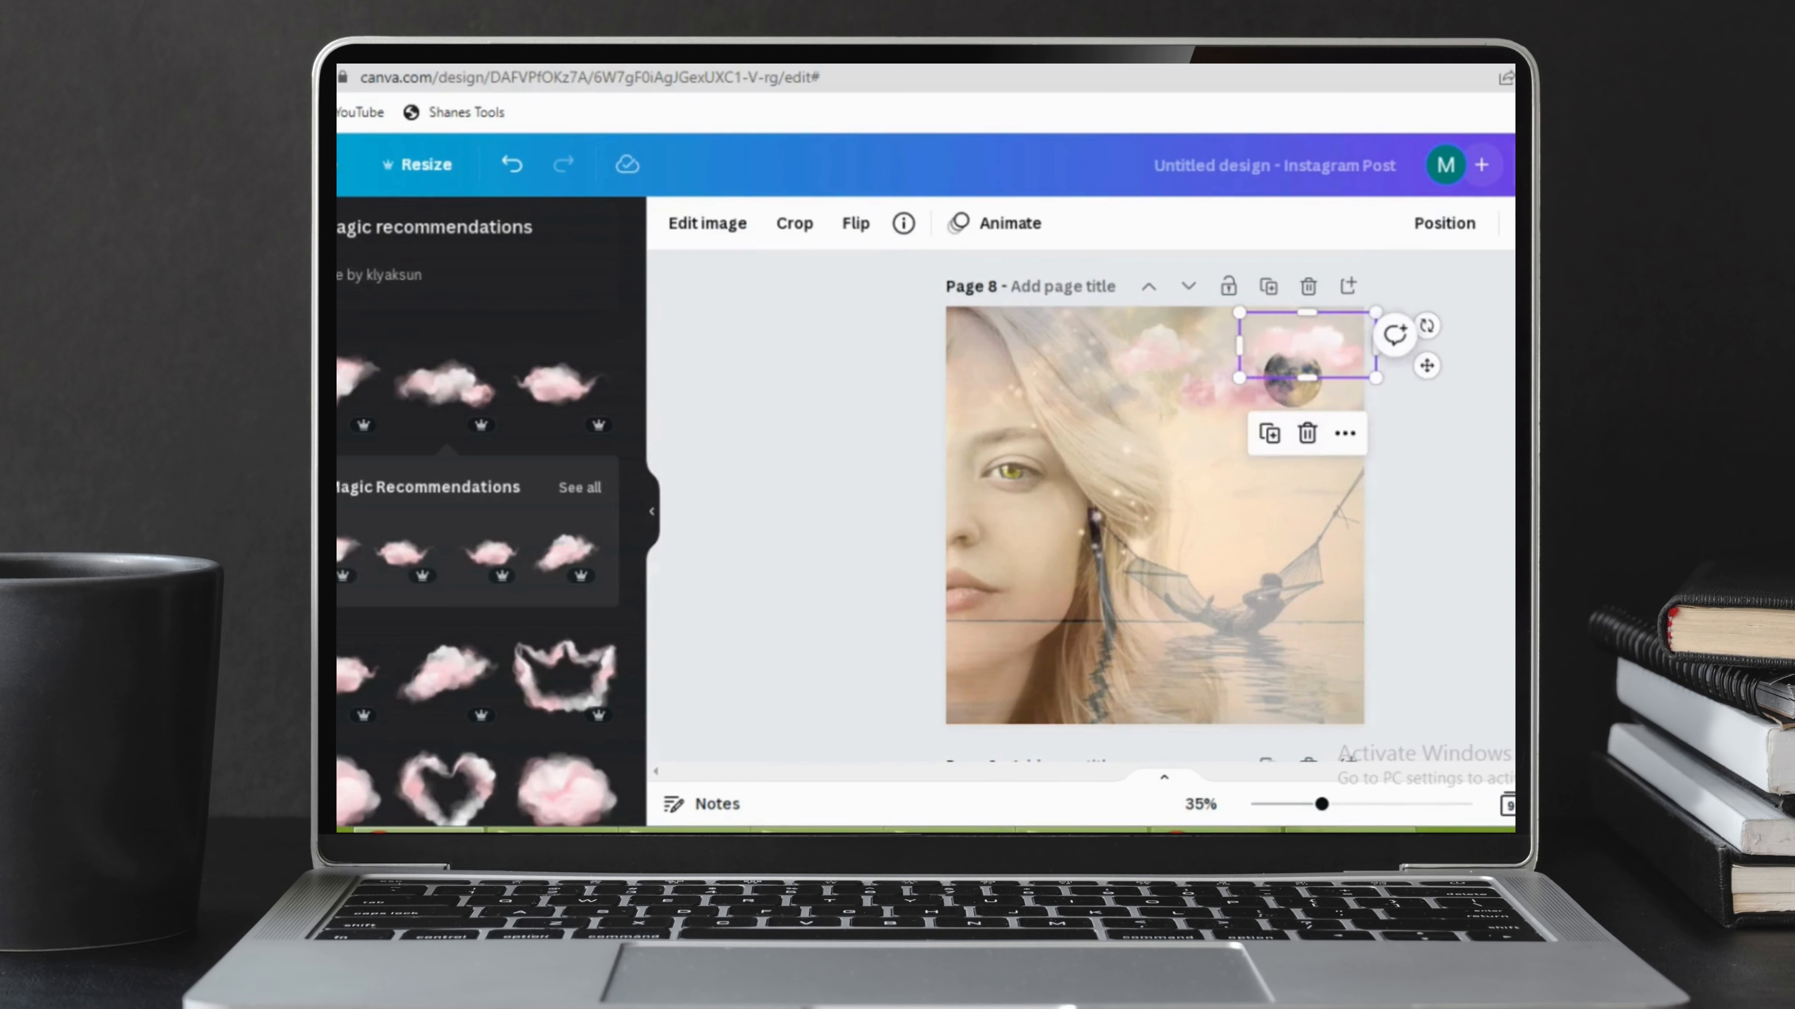
pyautogui.click(1521, 224)
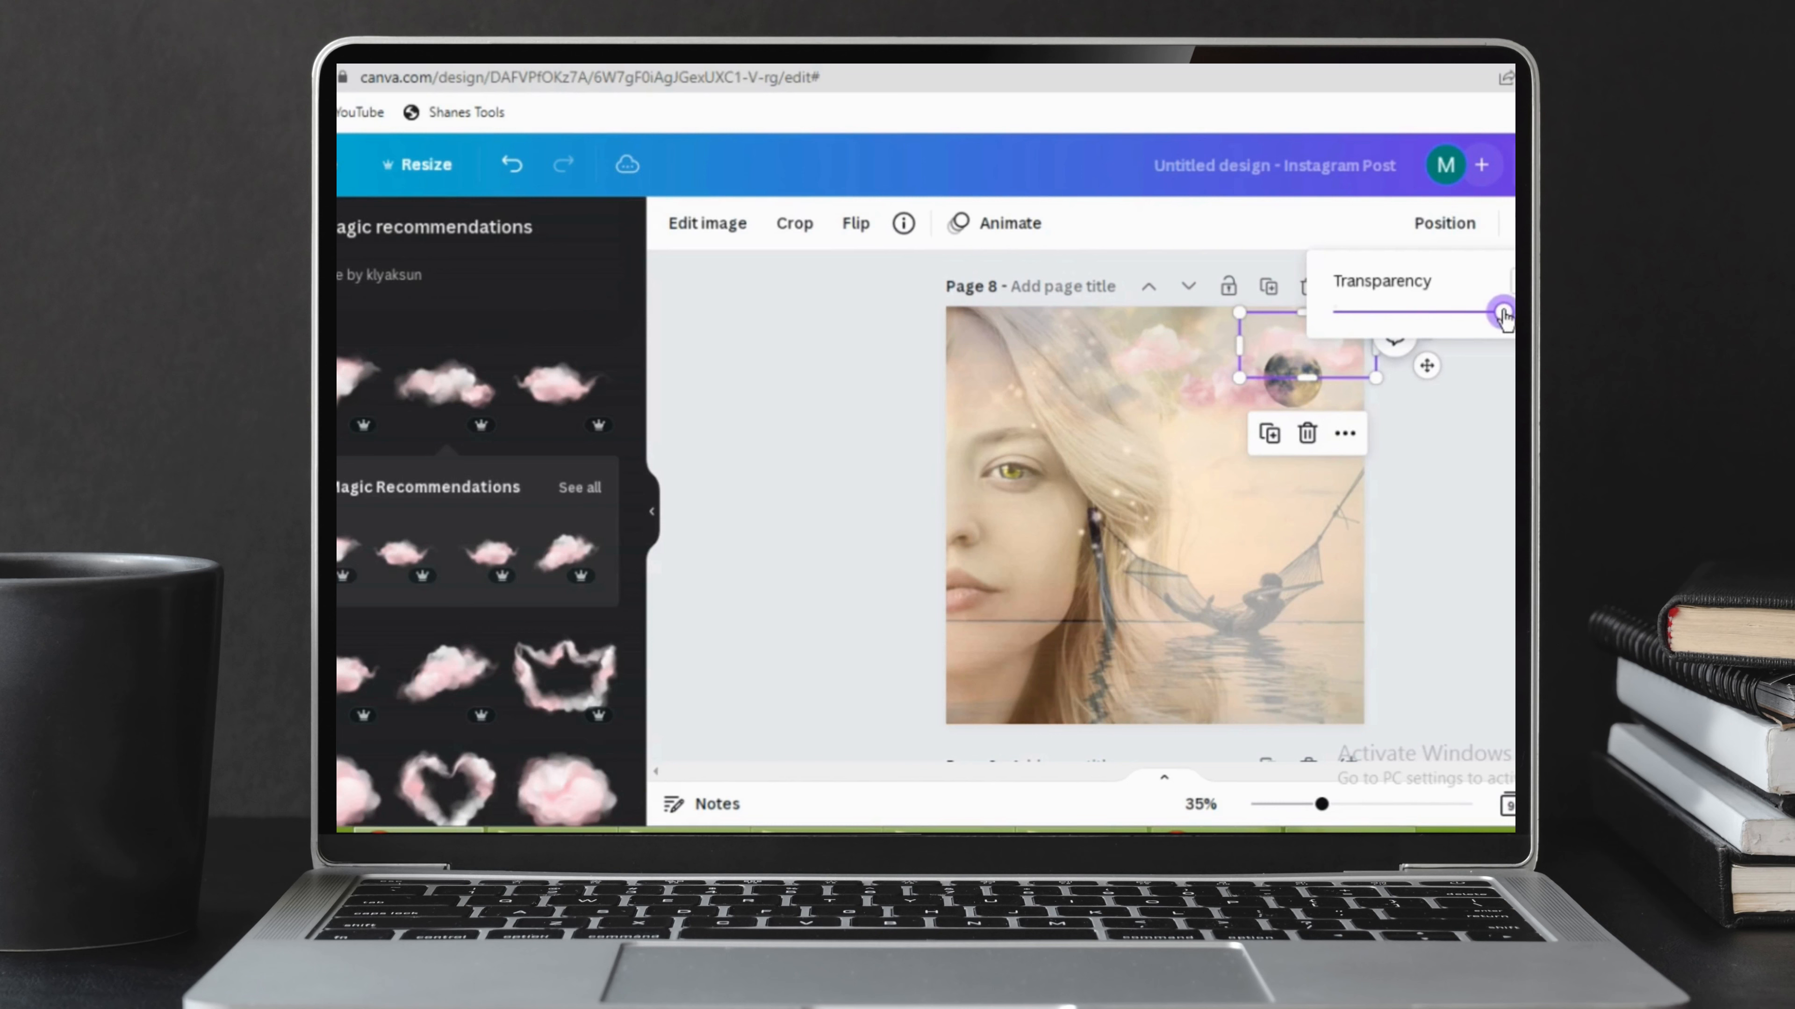
pyautogui.press('Escape')
pyautogui.press('Escape')
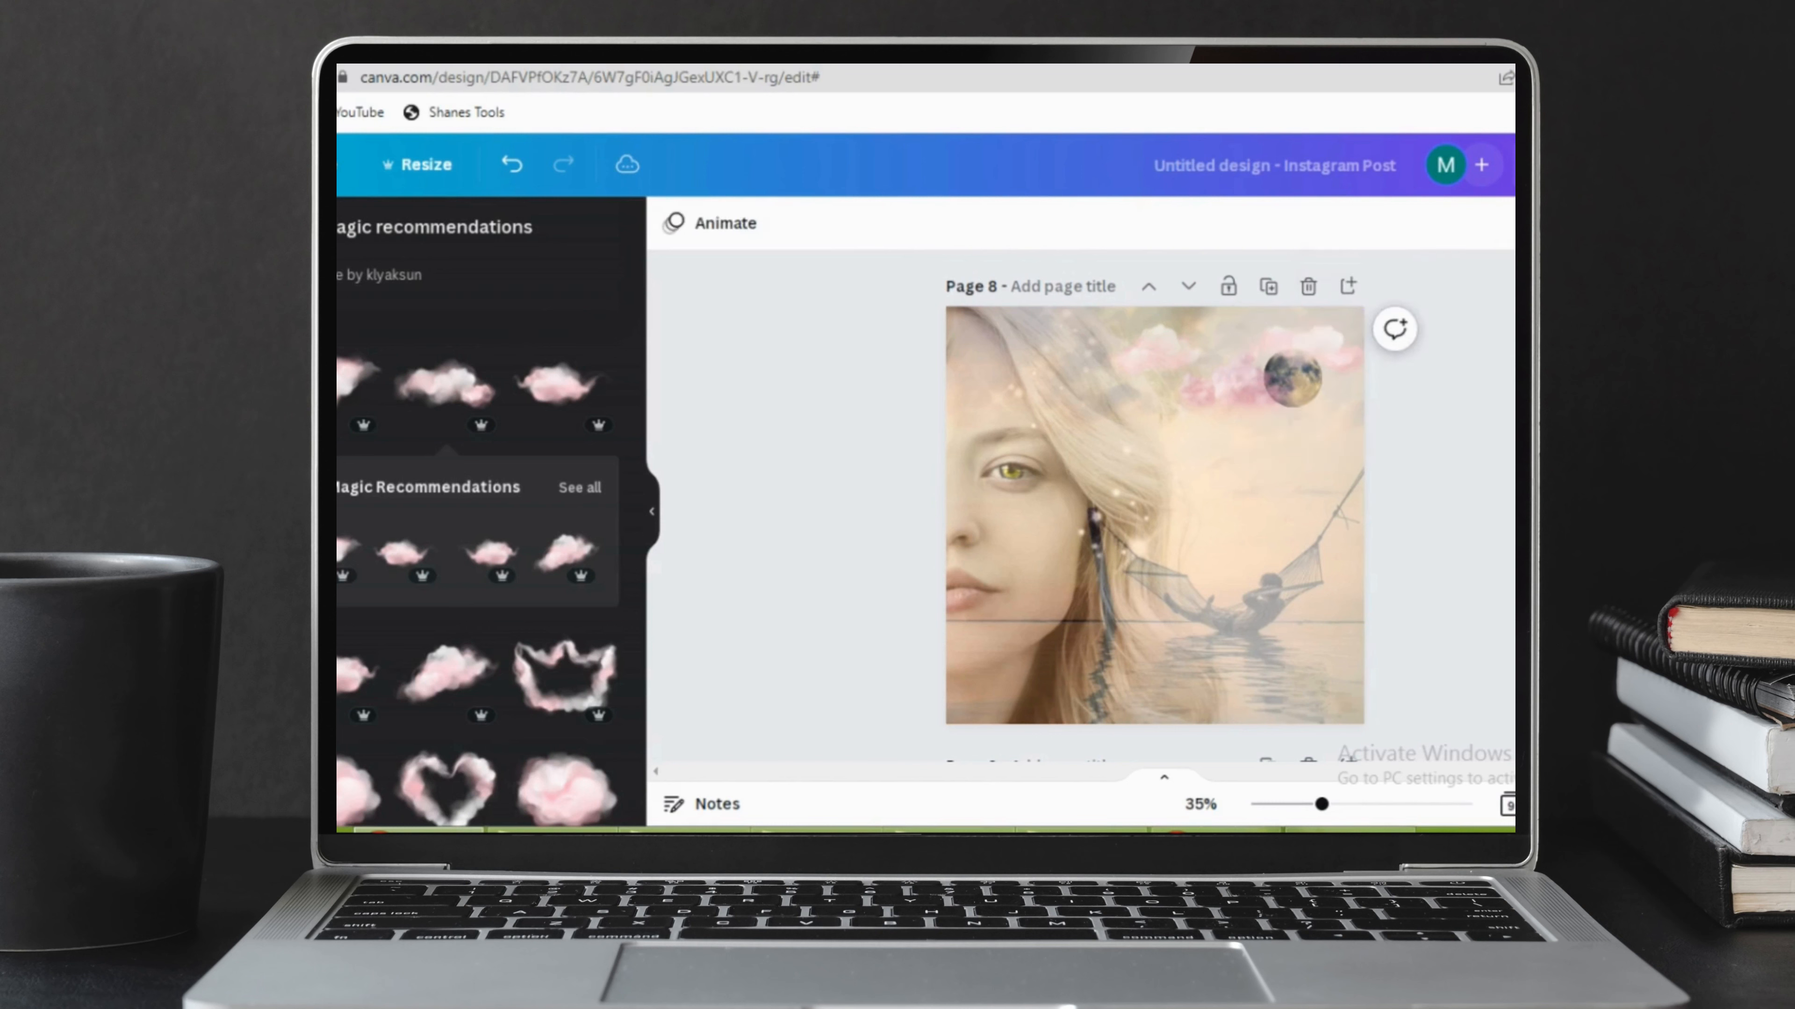
# Add another soft pink cloud from the recommendations, shrink it, place it just below the moon at the page's right edge and lower its opacity.
pyautogui.click(380, 673)
pyautogui.moveTo(1188, 528); pyautogui.dragTo(1292, 446)
pyautogui.moveTo(1425, 362); pyautogui.dragTo(1293, 415)
pyautogui.moveTo(1219, 479); pyautogui.dragTo(1299, 445)
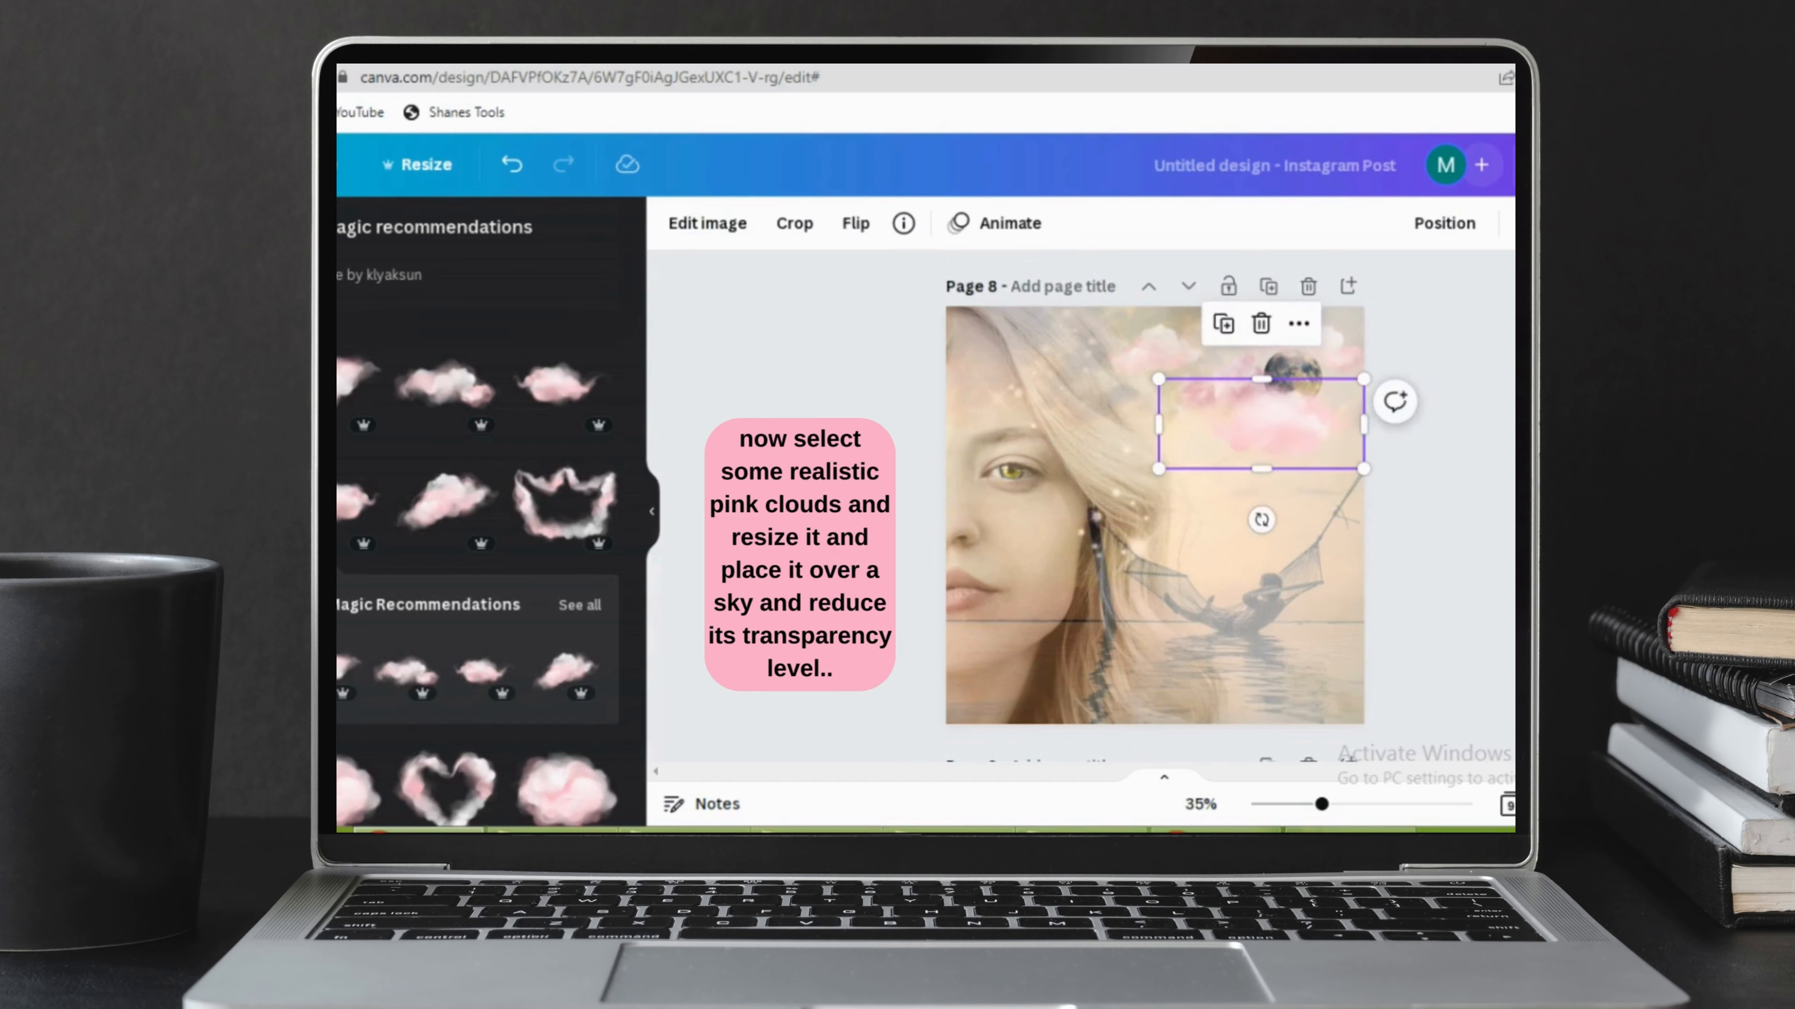
pyautogui.click(1528, 224)
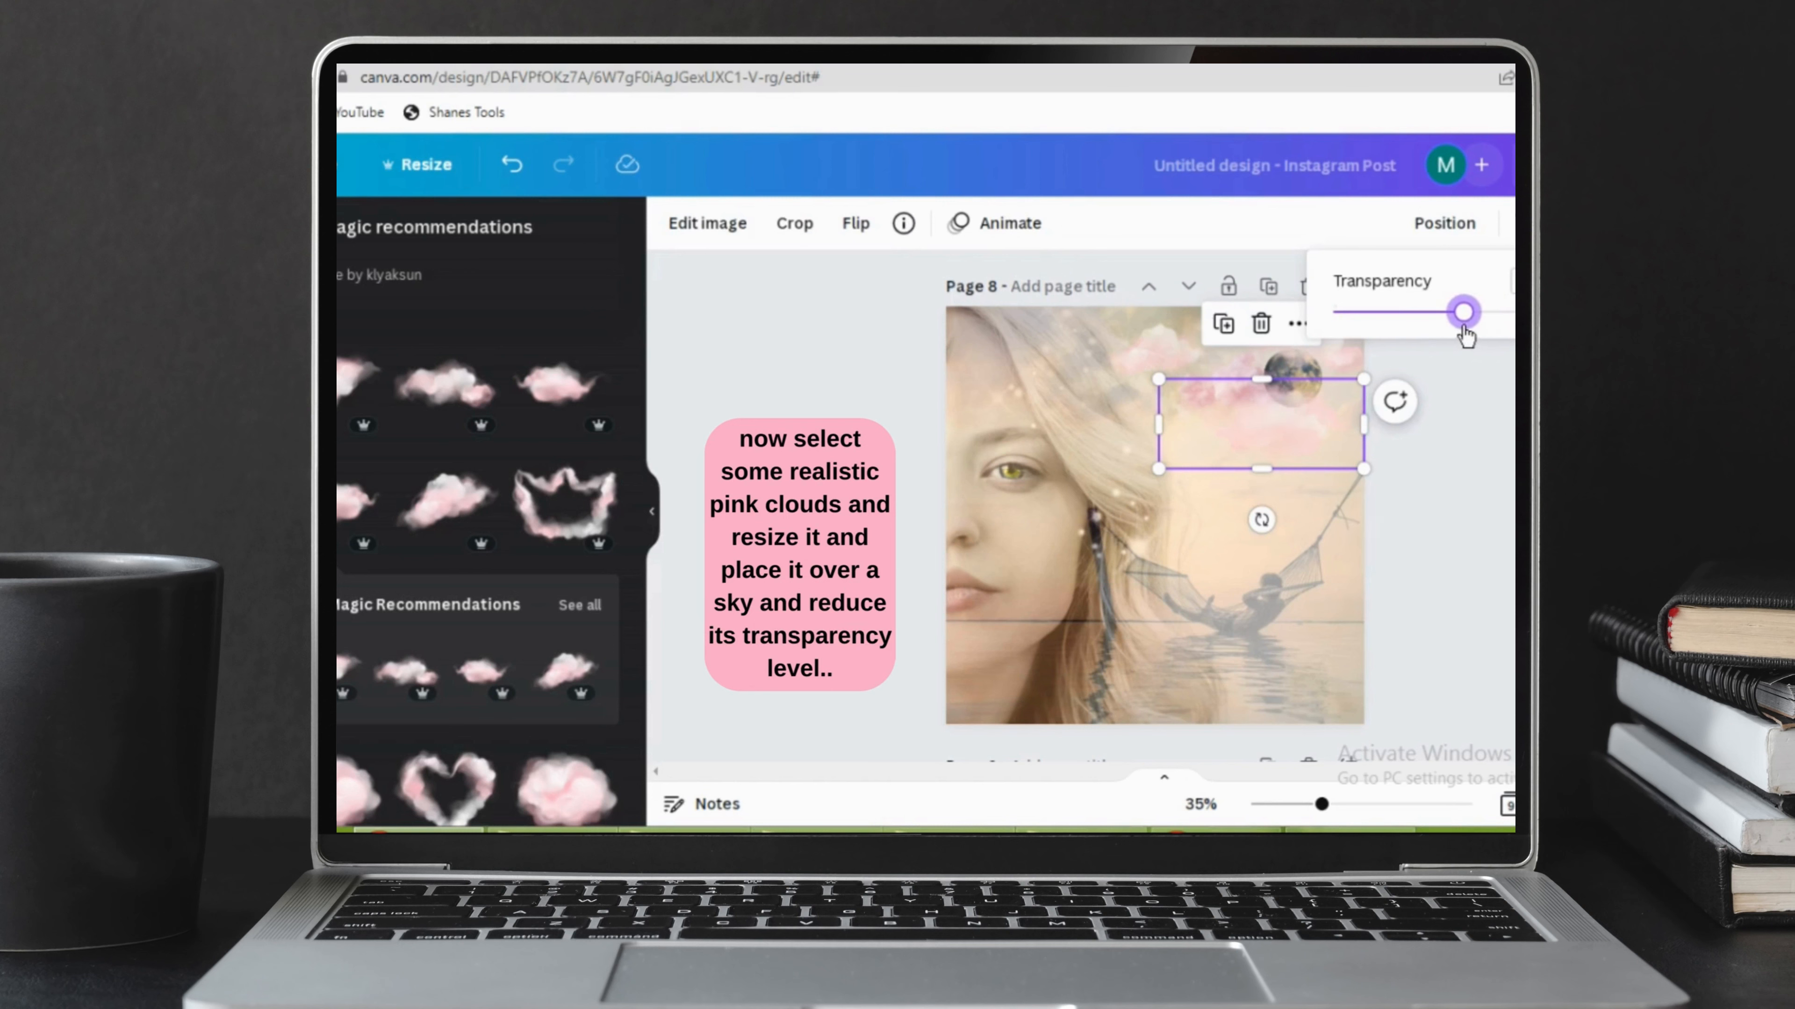
pyautogui.click(1525, 417)
pyautogui.click(1524, 416)
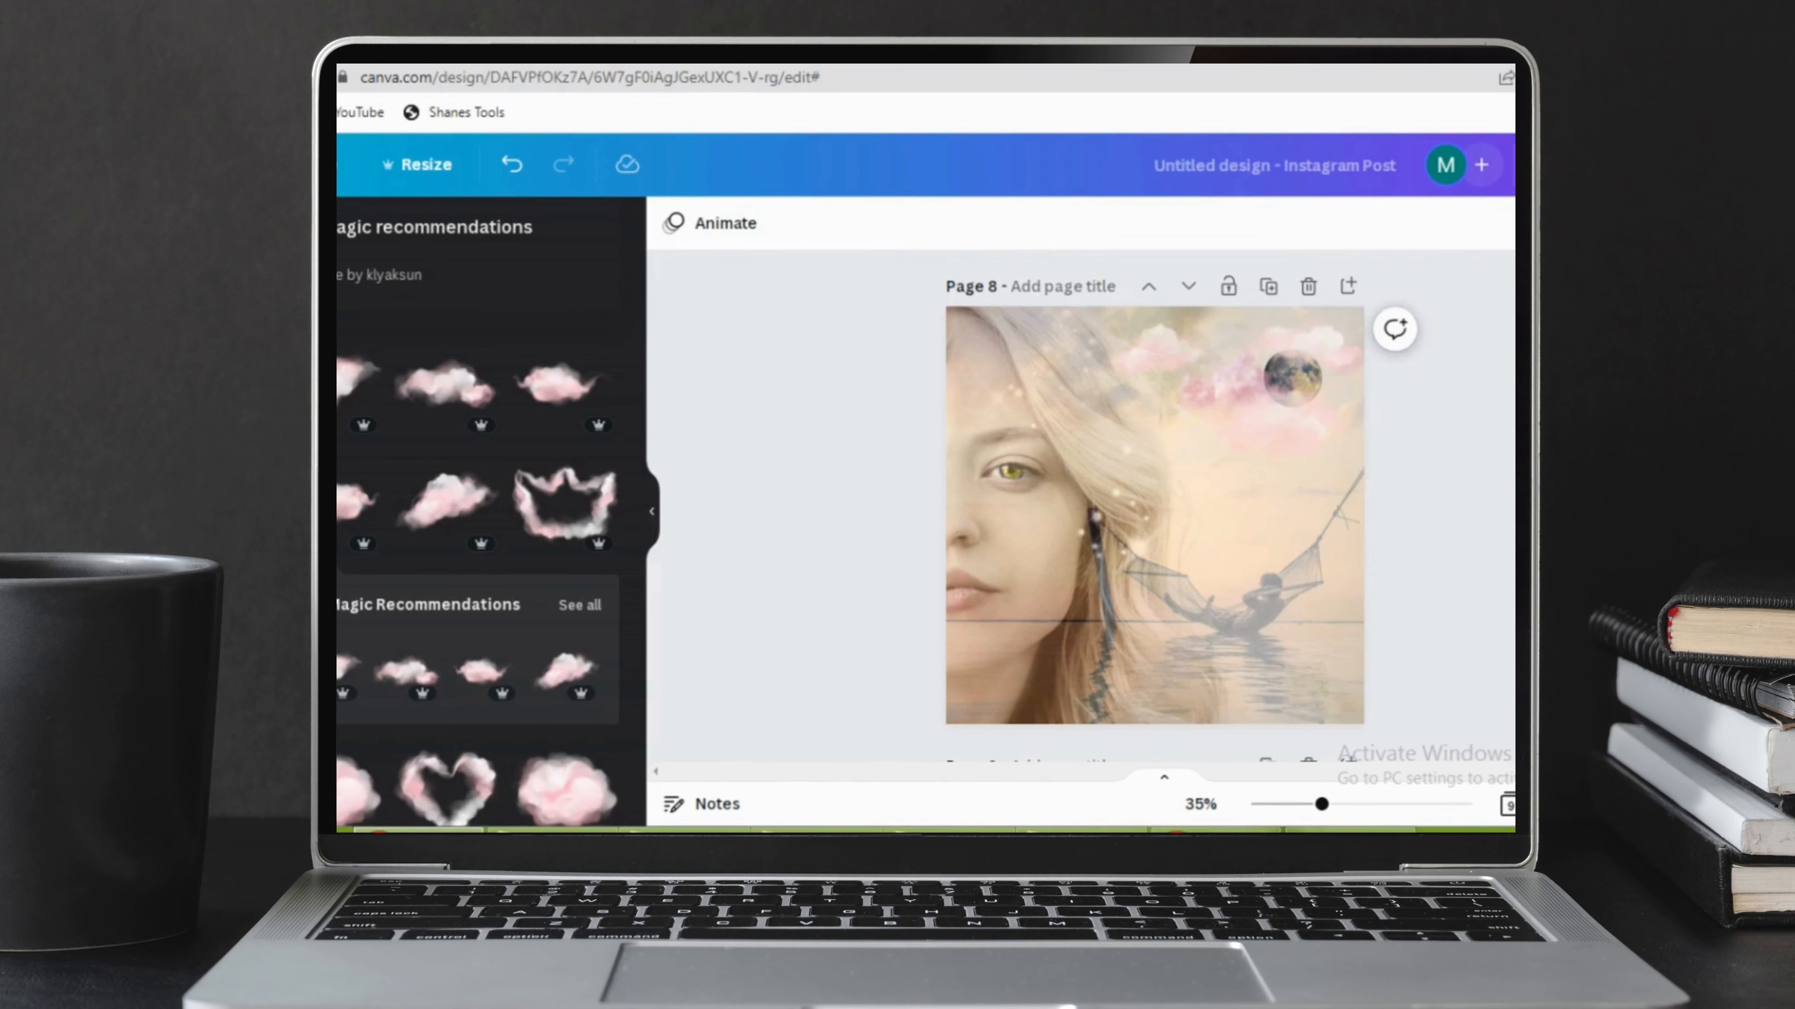
# Add a diagonal wispy pink cloud, shrink it and blend it semi-transparently into the upper sky near the woman's hair.
pyautogui.click(345, 385)
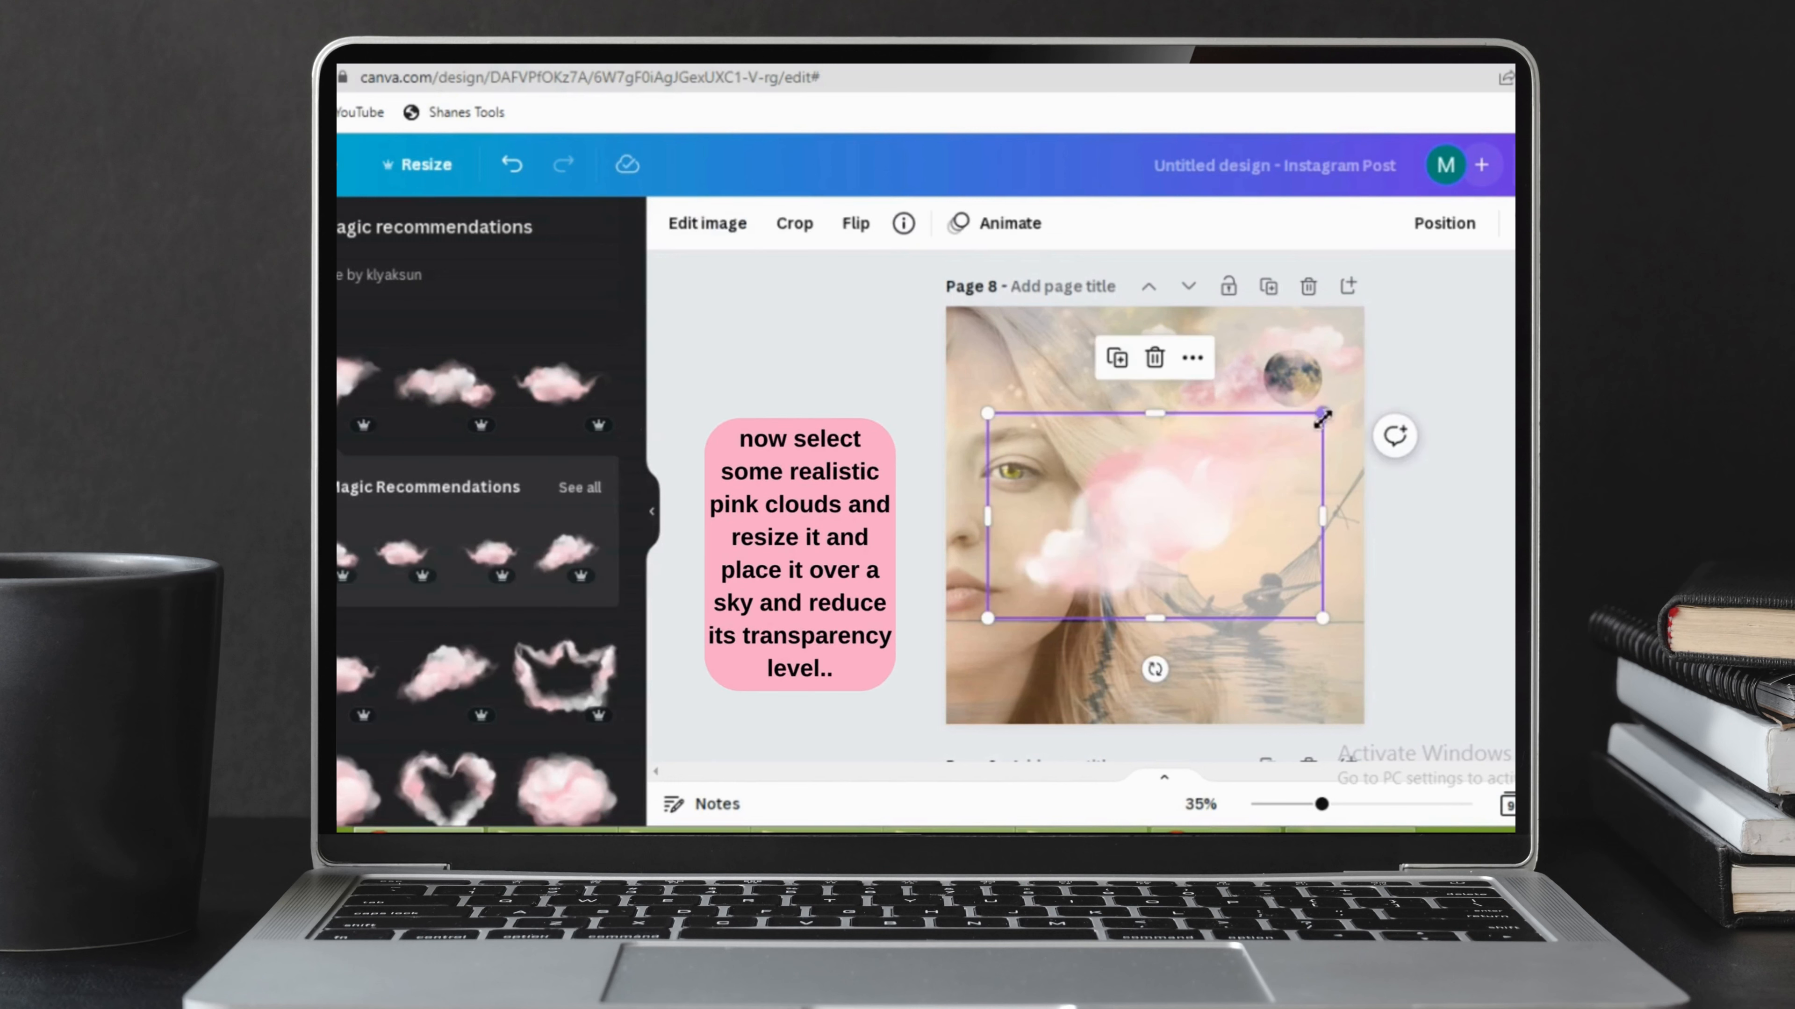
pyautogui.moveTo(1322, 418); pyautogui.dragTo(1234, 321)
pyautogui.click(1527, 224)
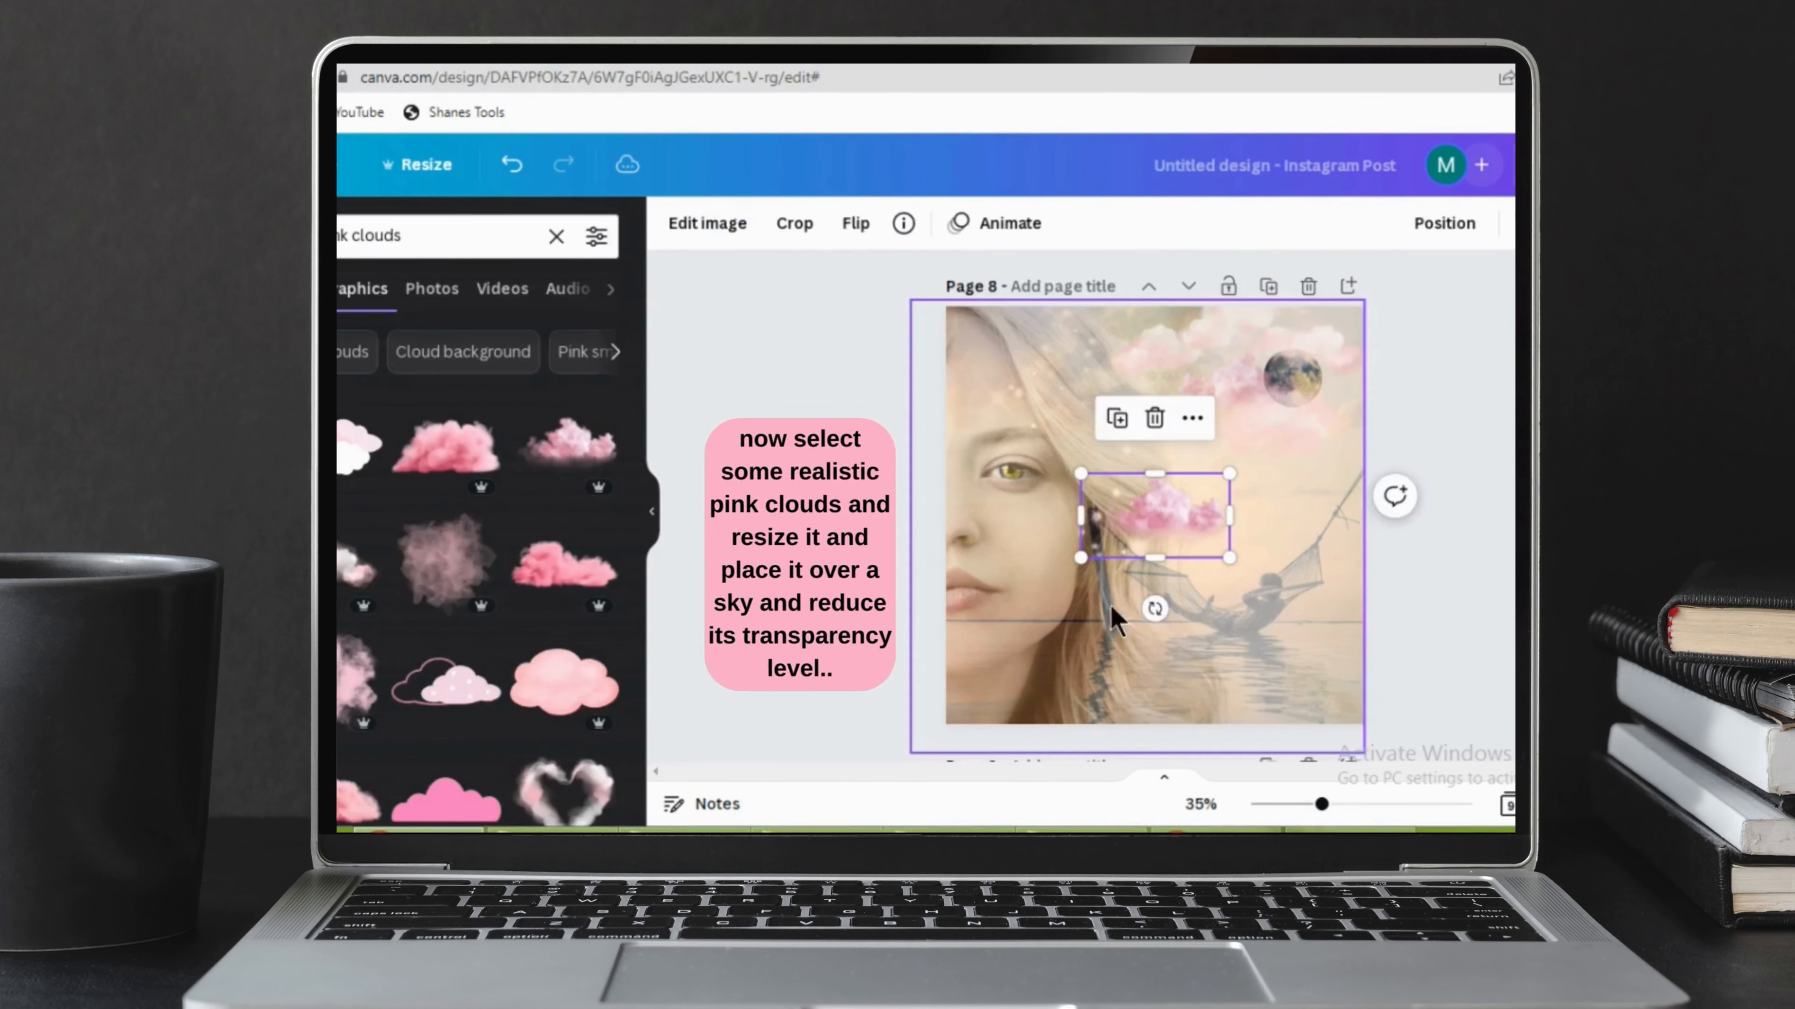
# Move the small pink cloud from the page's centre to the right edge of the sky below the moon and lower its opacity.
pyautogui.moveTo(1184, 527); pyautogui.dragTo(1361, 406)
pyautogui.click(1527, 224)
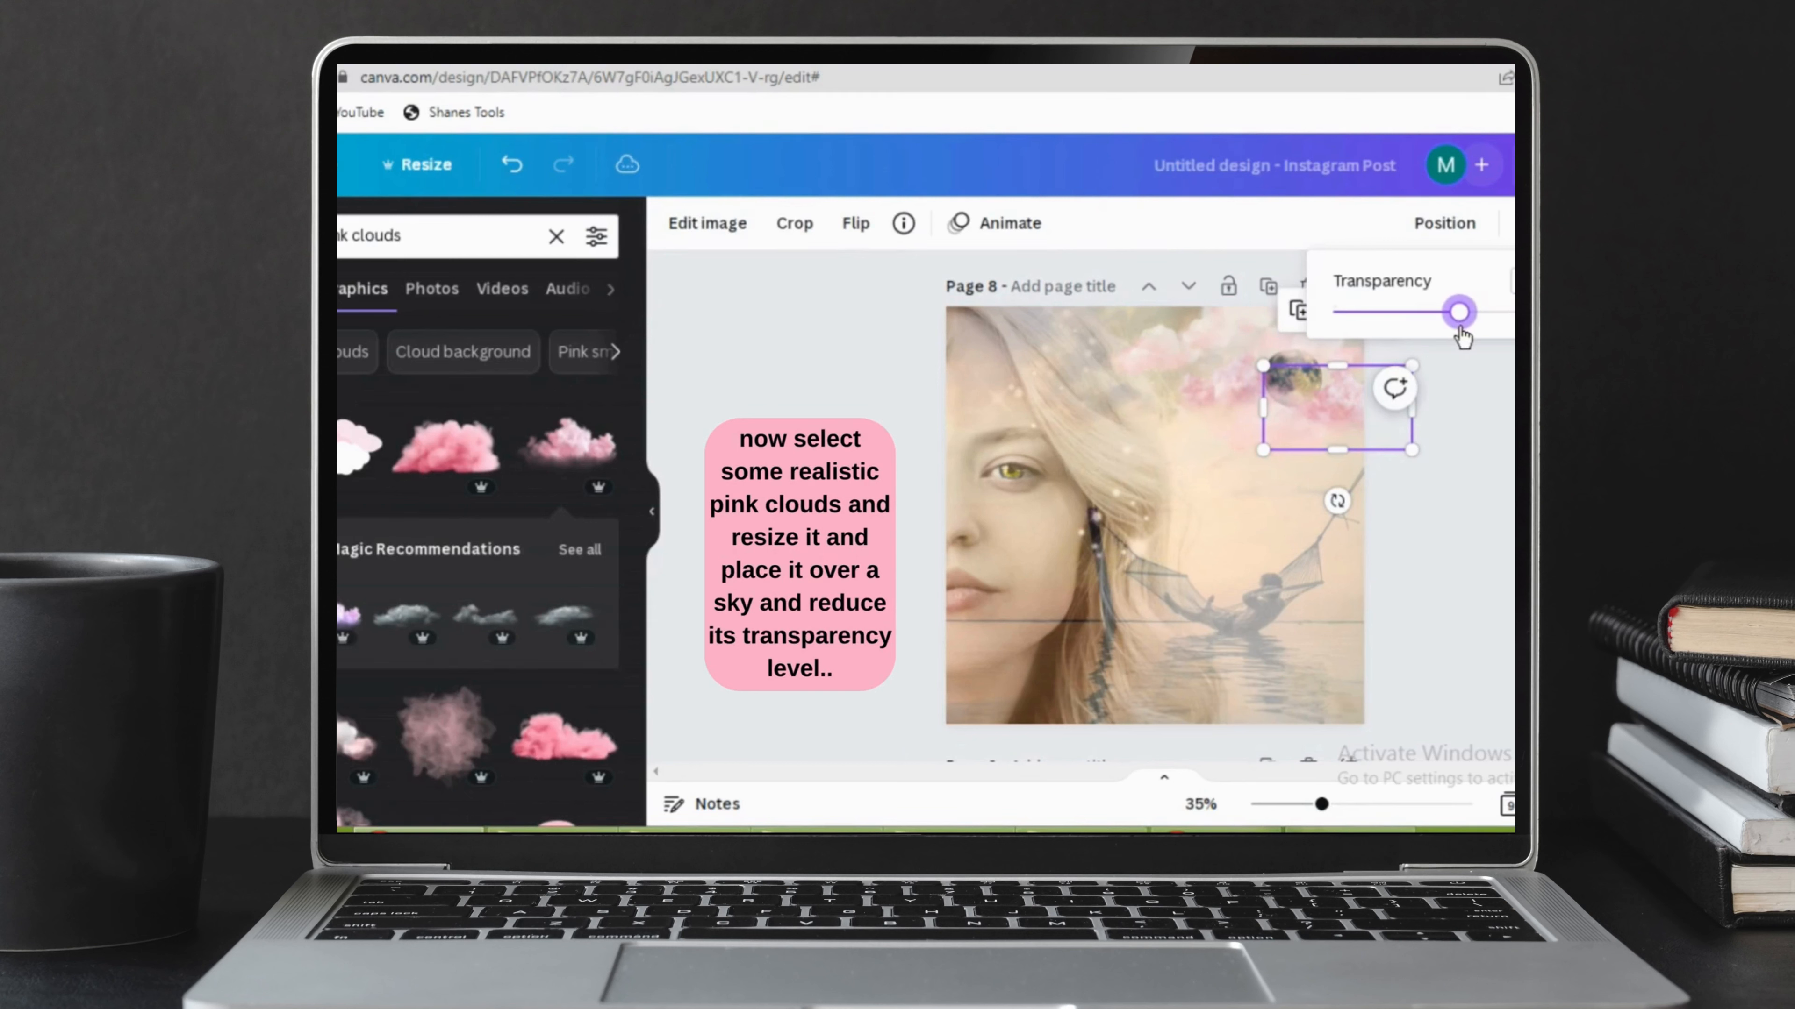
pyautogui.press('Escape')
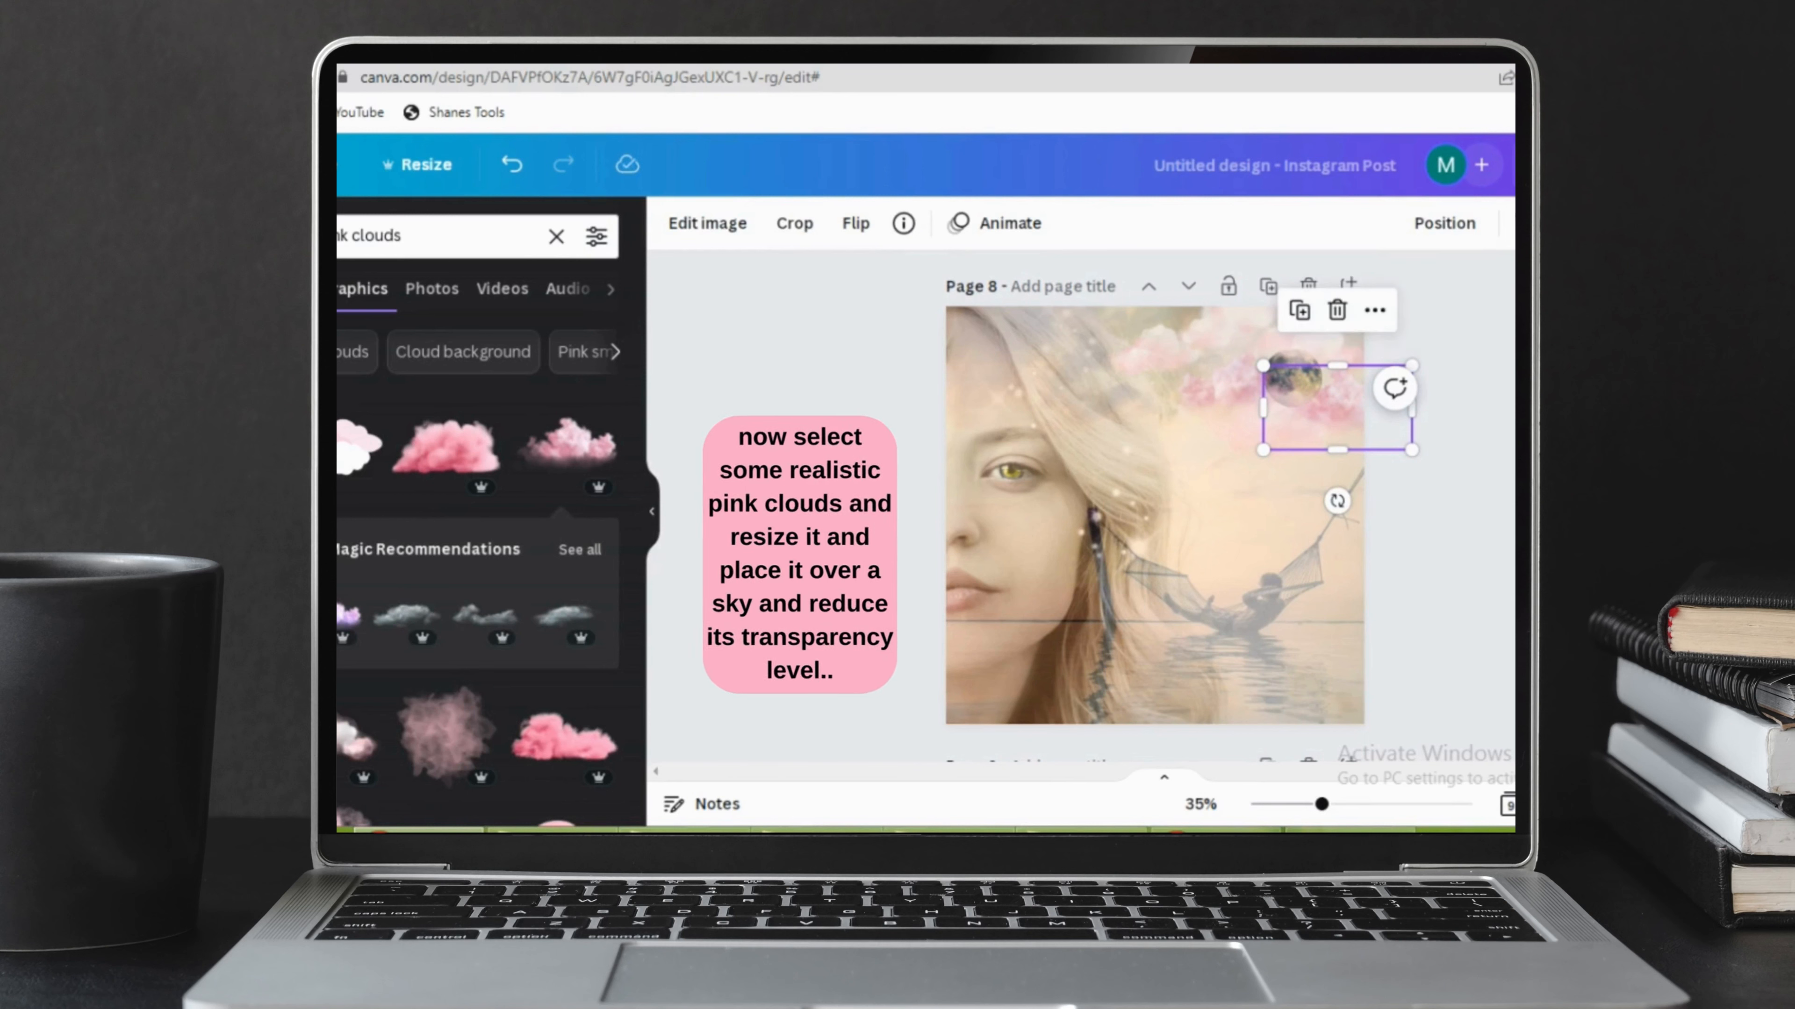
pyautogui.press('Escape')
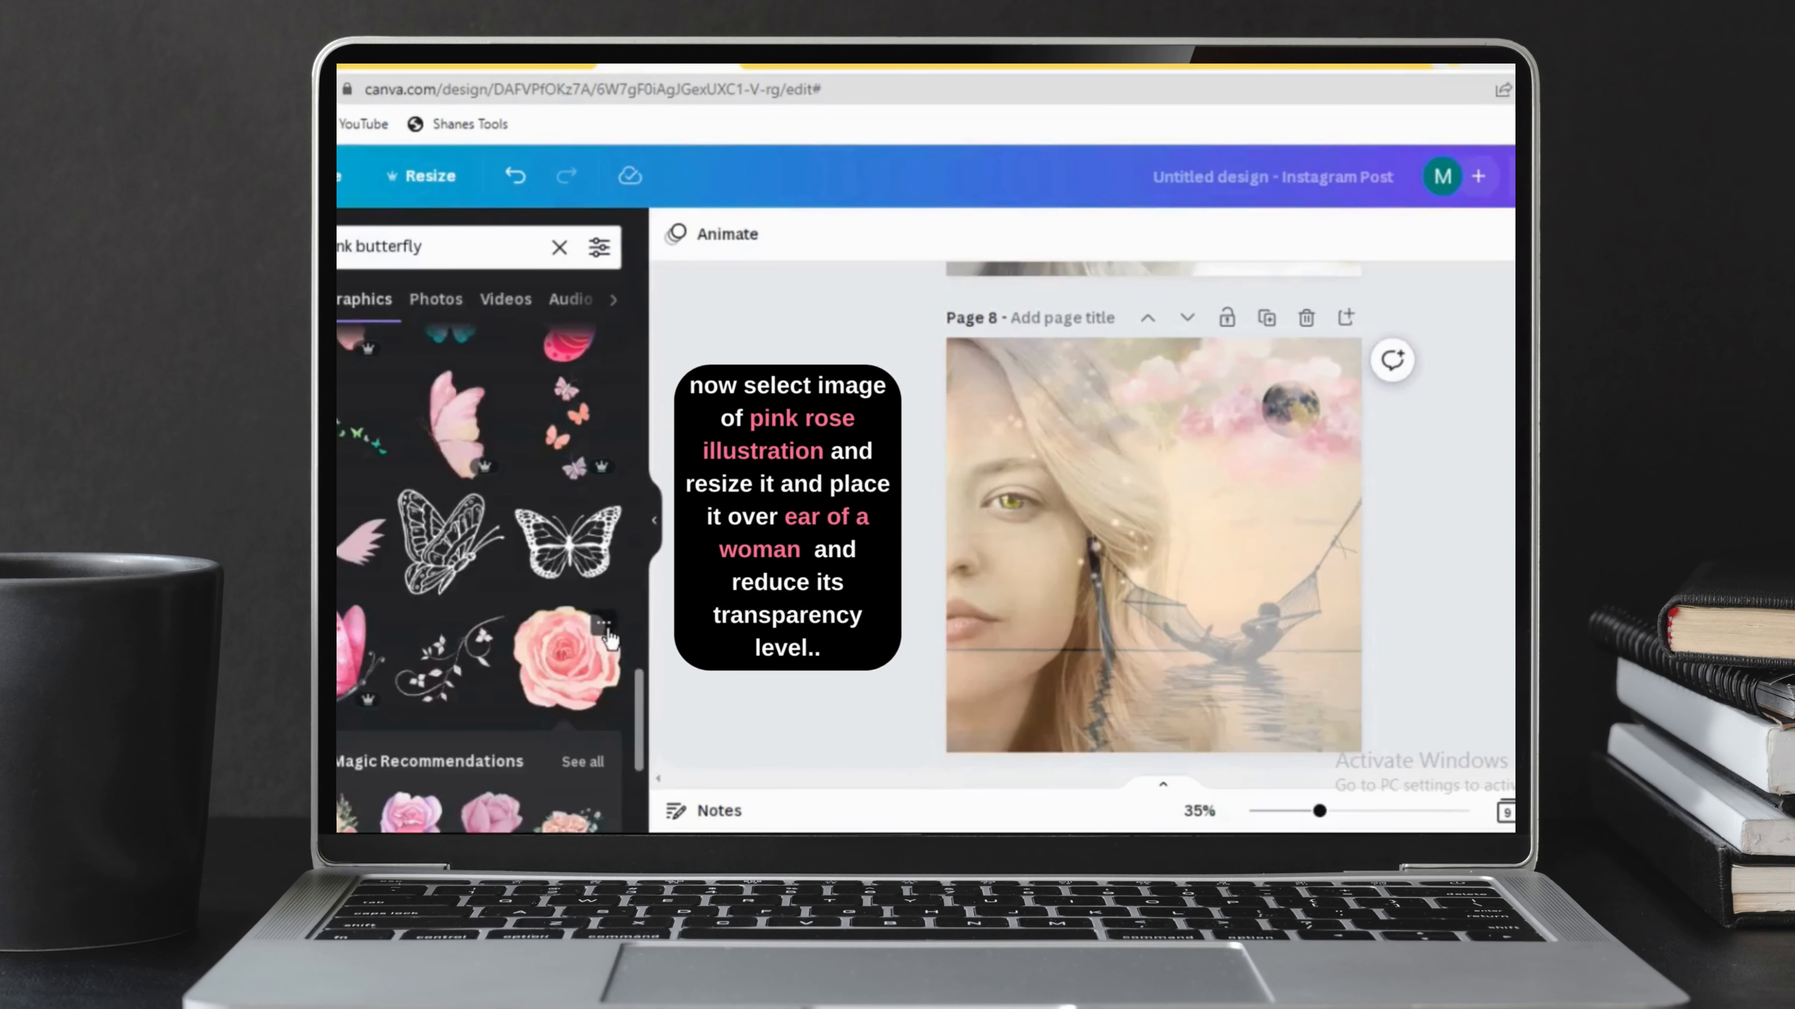
# Add the pink rose illustration to page 8, shrink it to about a quarter of its size and place it over the woman's ear.
pyautogui.click(603, 622)
pyautogui.click(830, 713)
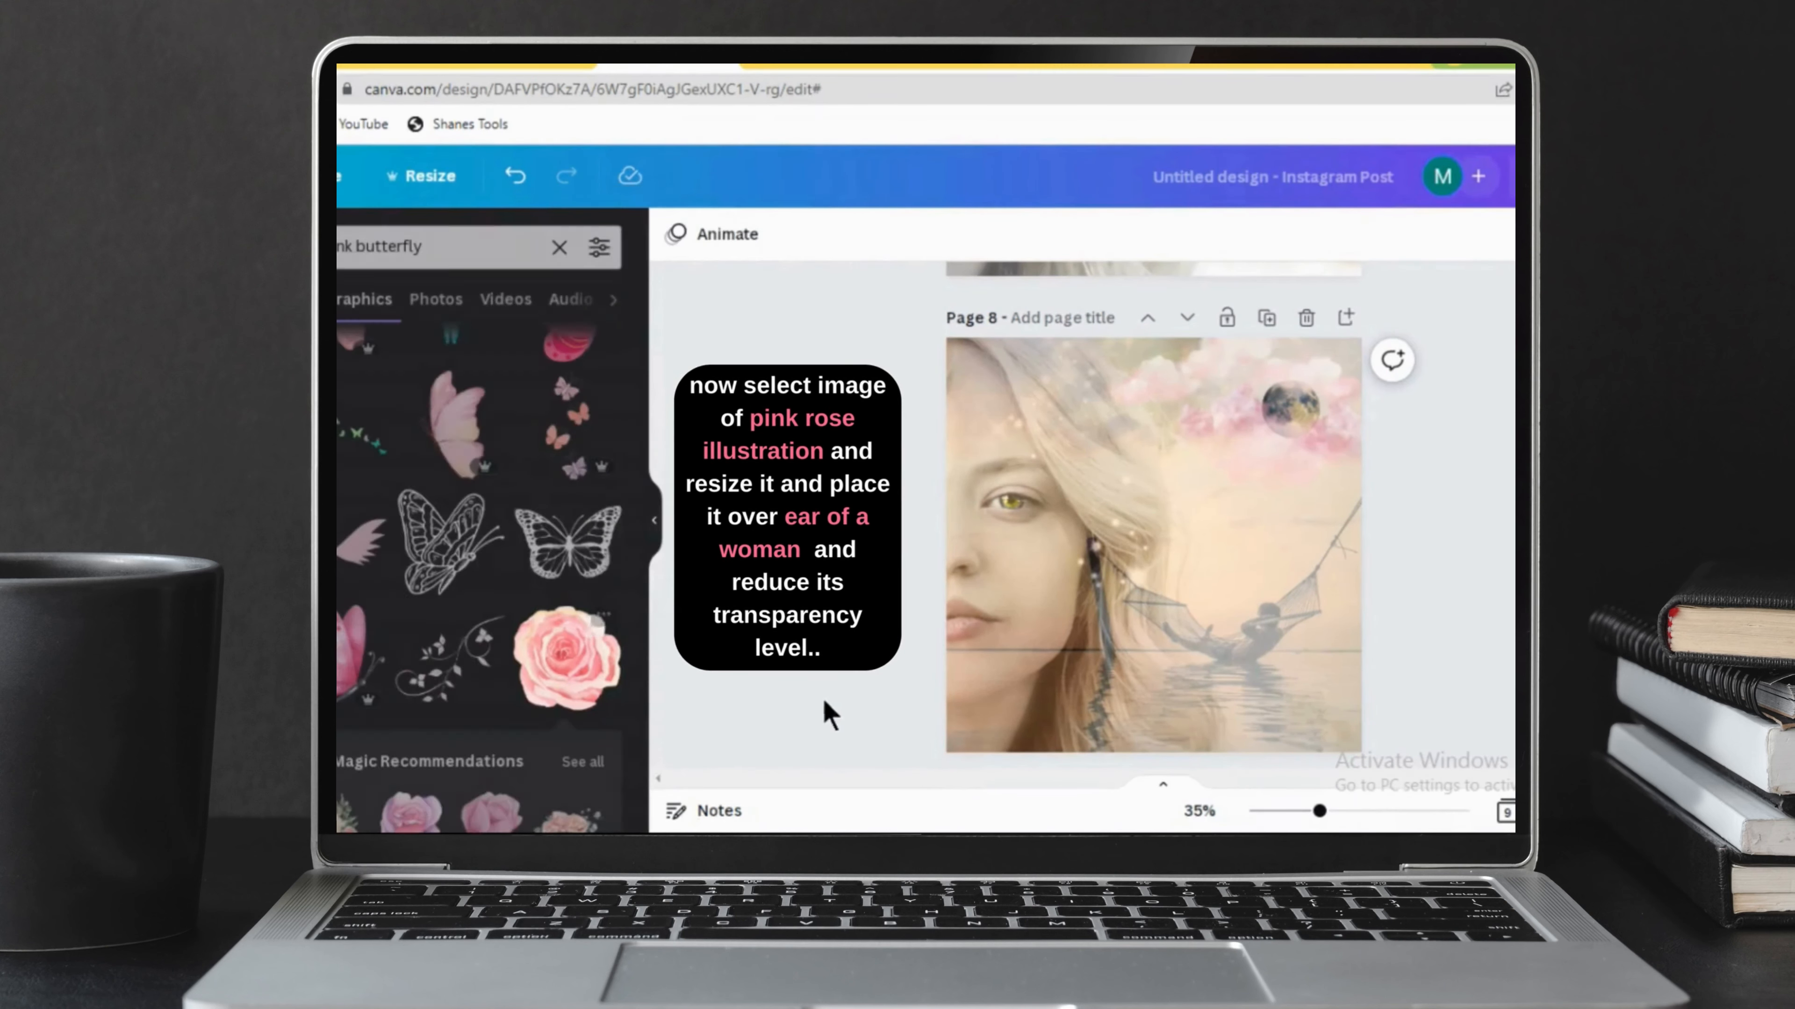
pyautogui.click(597, 665)
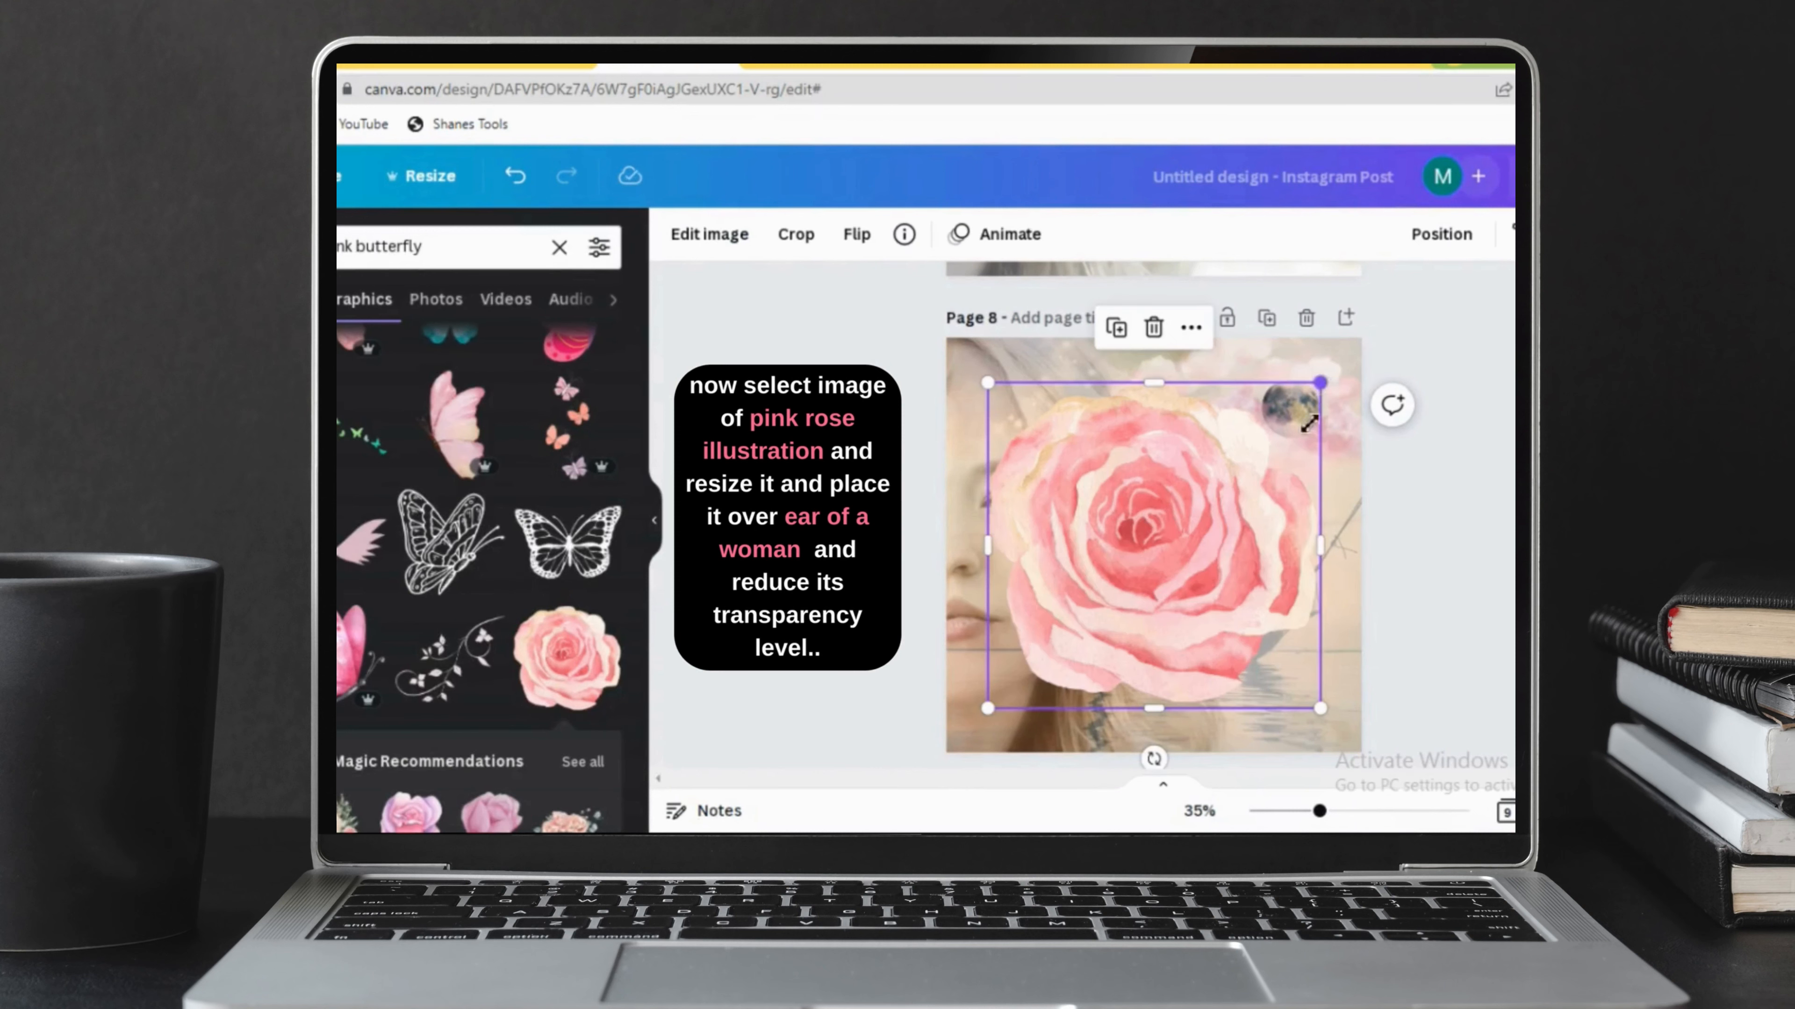
pyautogui.moveTo(1308, 422); pyautogui.dragTo(1071, 625)
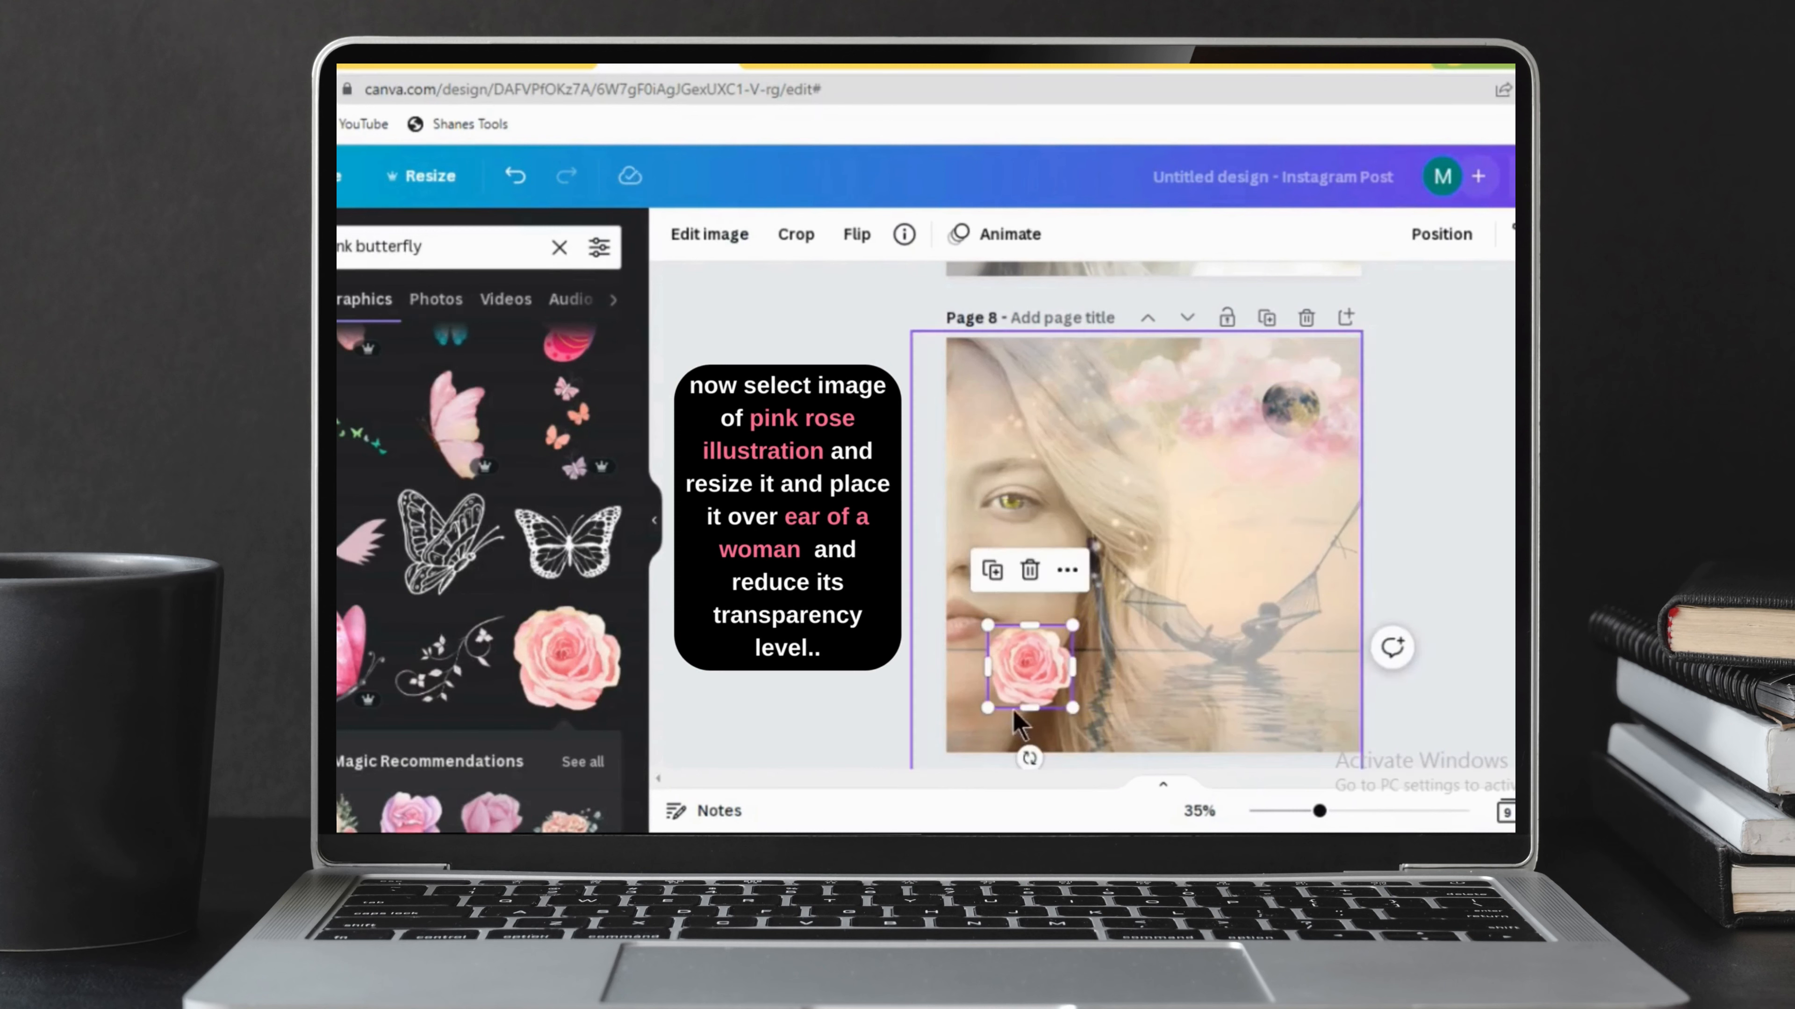
pyautogui.moveTo(1009, 682); pyautogui.dragTo(1118, 548)
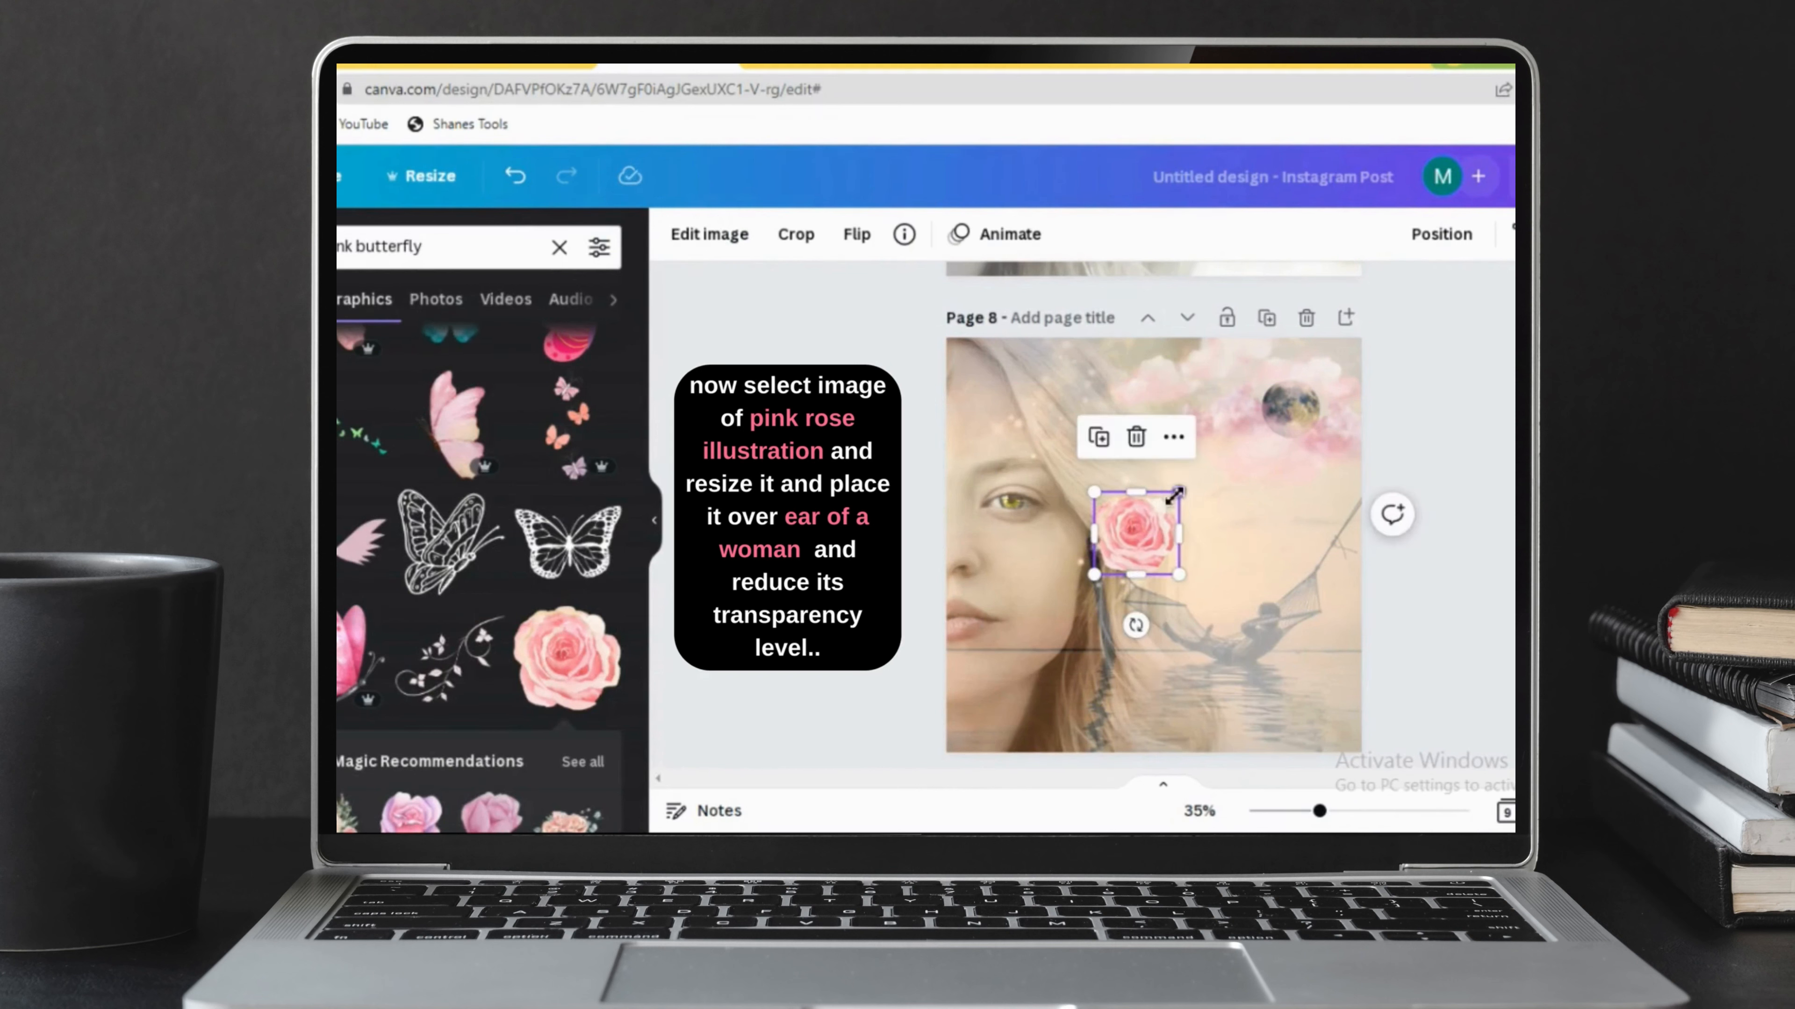
# Slightly lower the opacity of the rose over the woman's ear.
pyautogui.click(1190, 494)
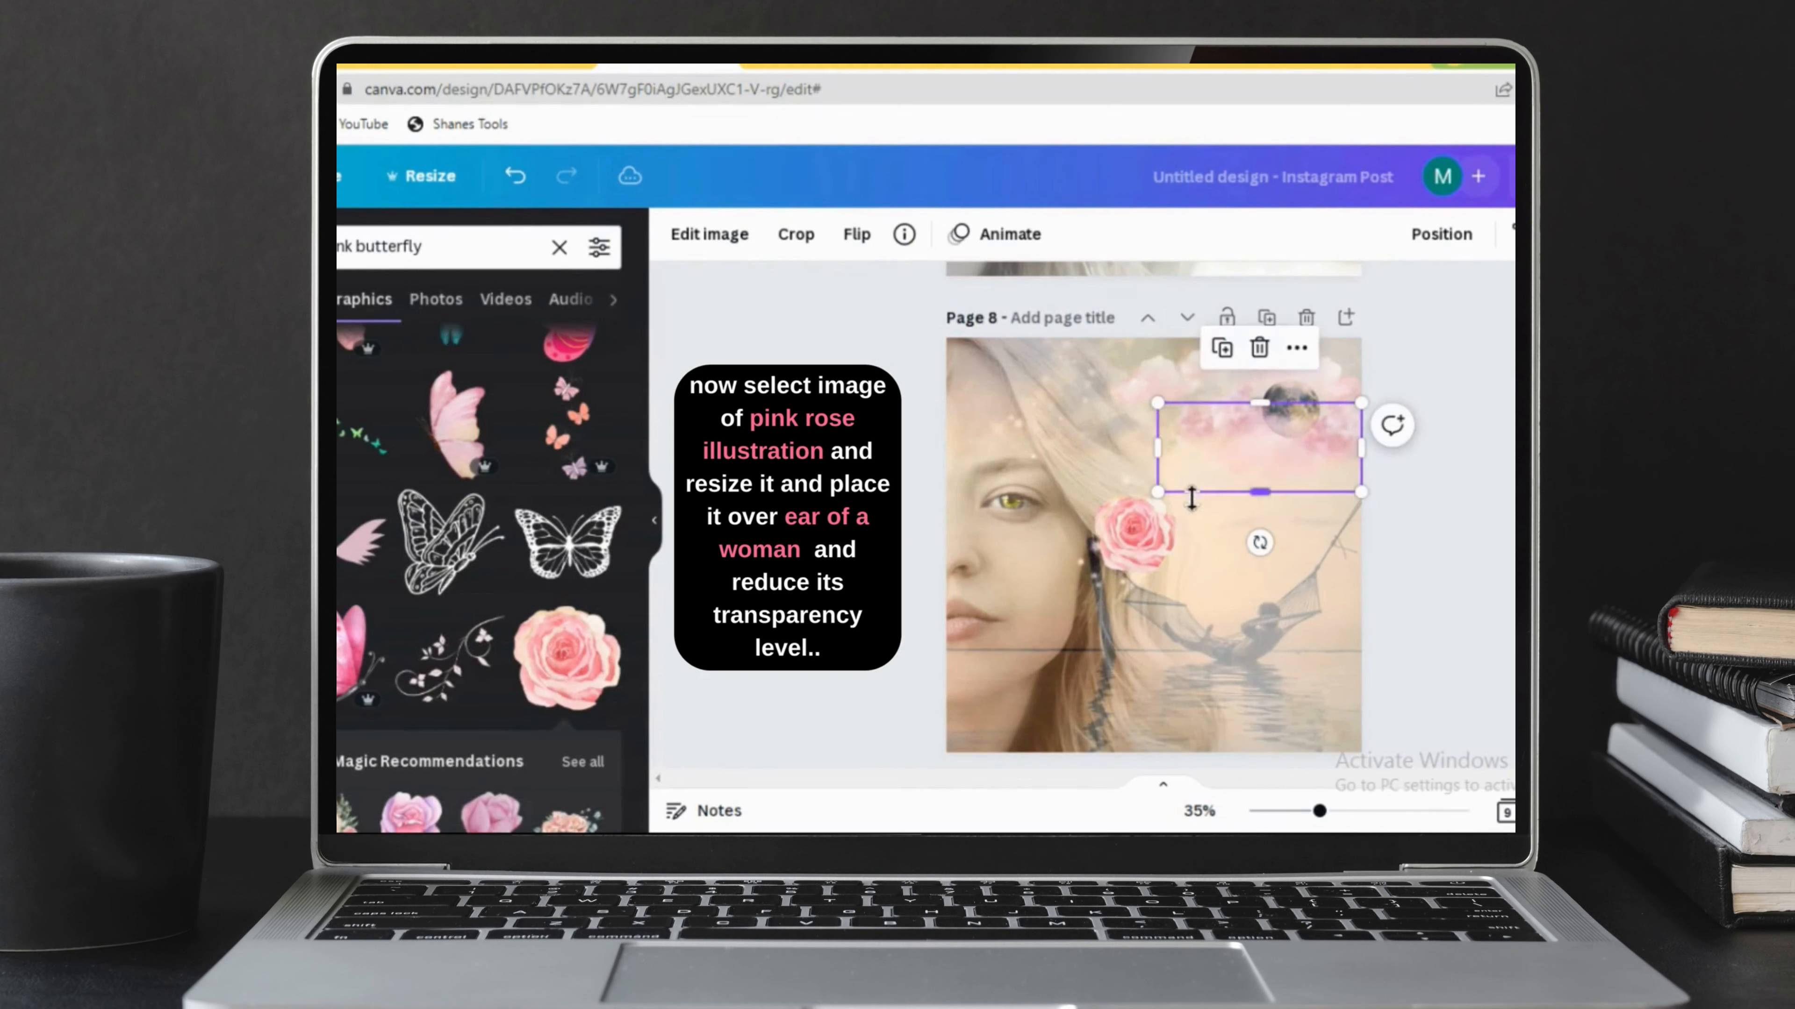
pyautogui.click(1157, 539)
pyautogui.click(1513, 234)
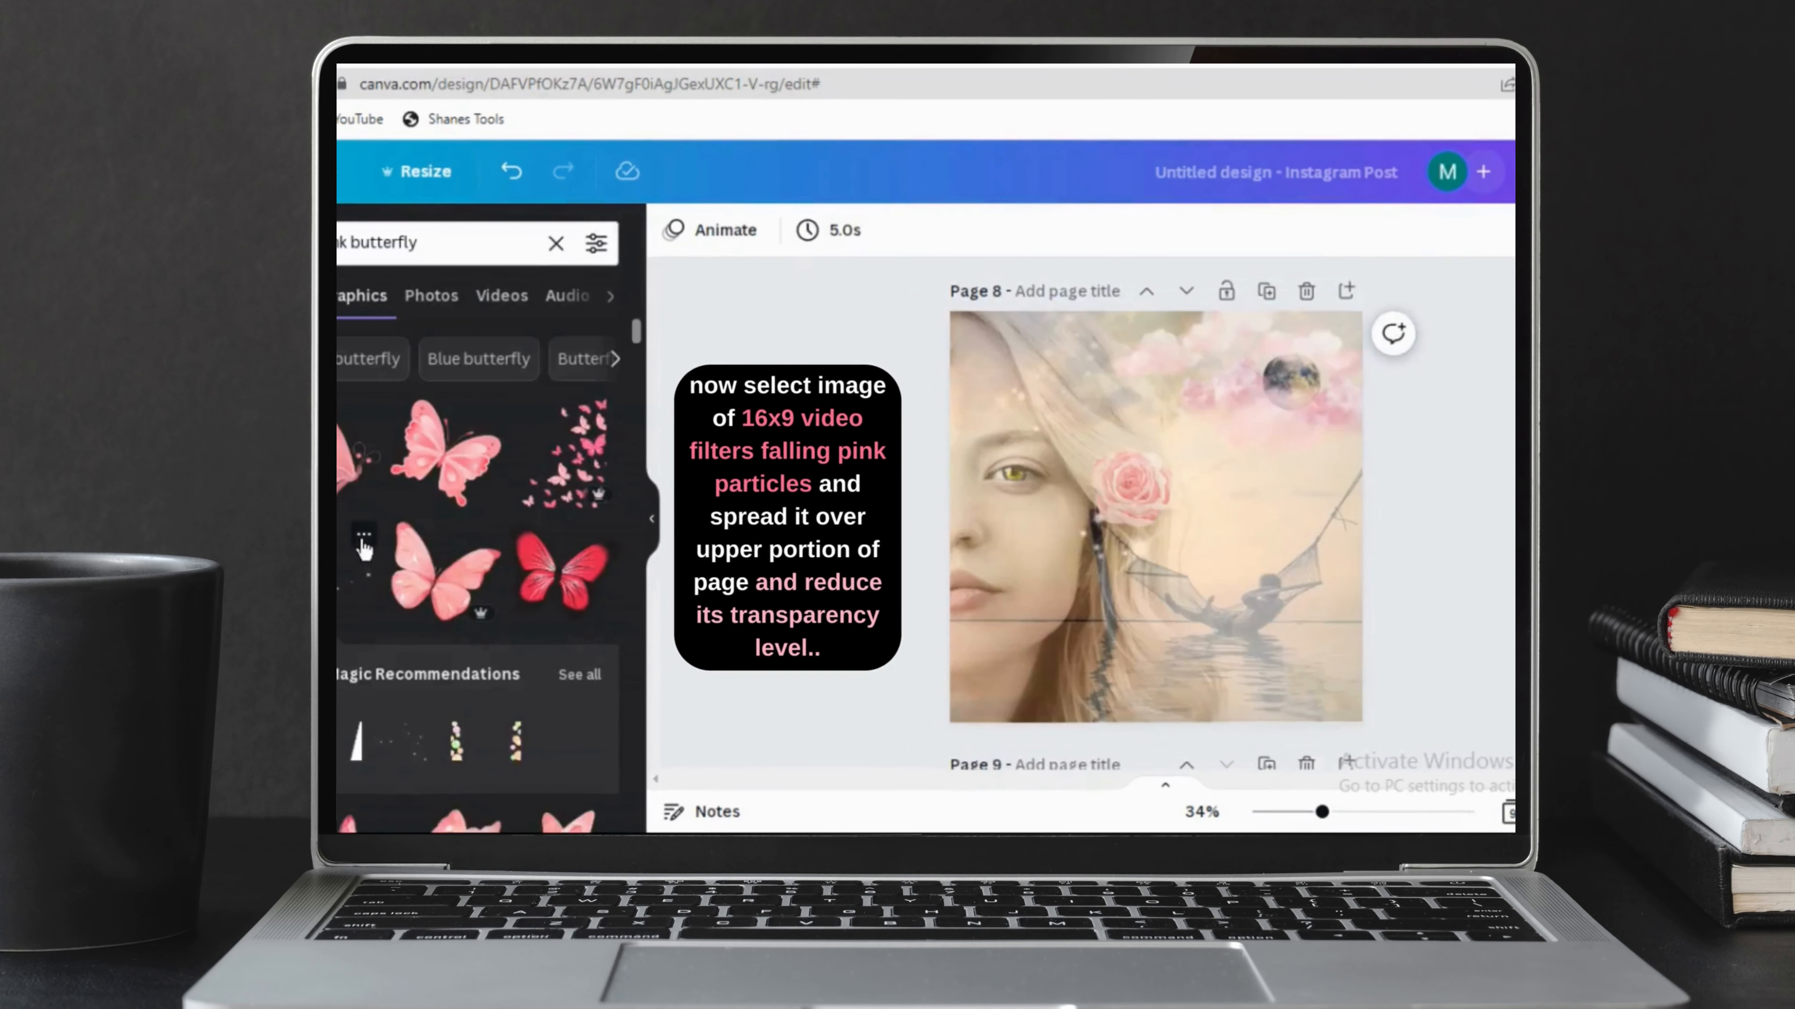
# Add the 16x9 Video Filters Falling Pink Particles graphic to page 8 and enlarge it to the page's full width across the upper part.
pyautogui.click(364, 538)
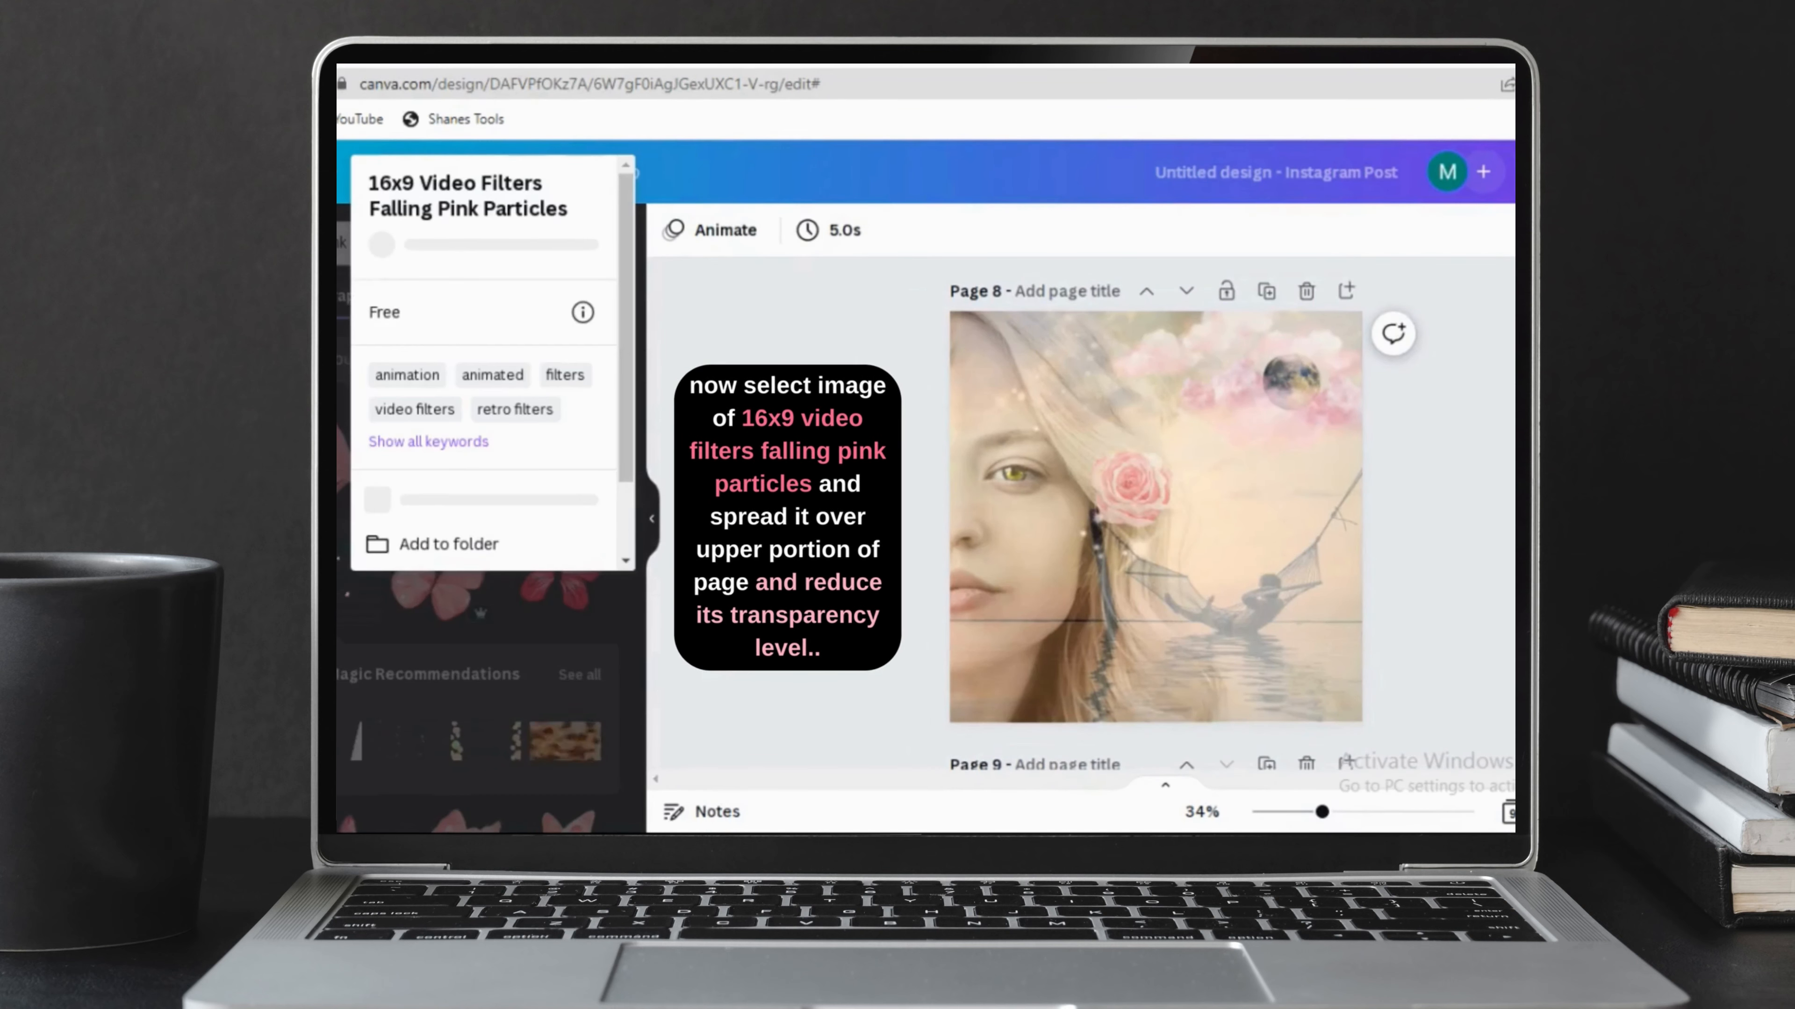
pyautogui.click(403, 584)
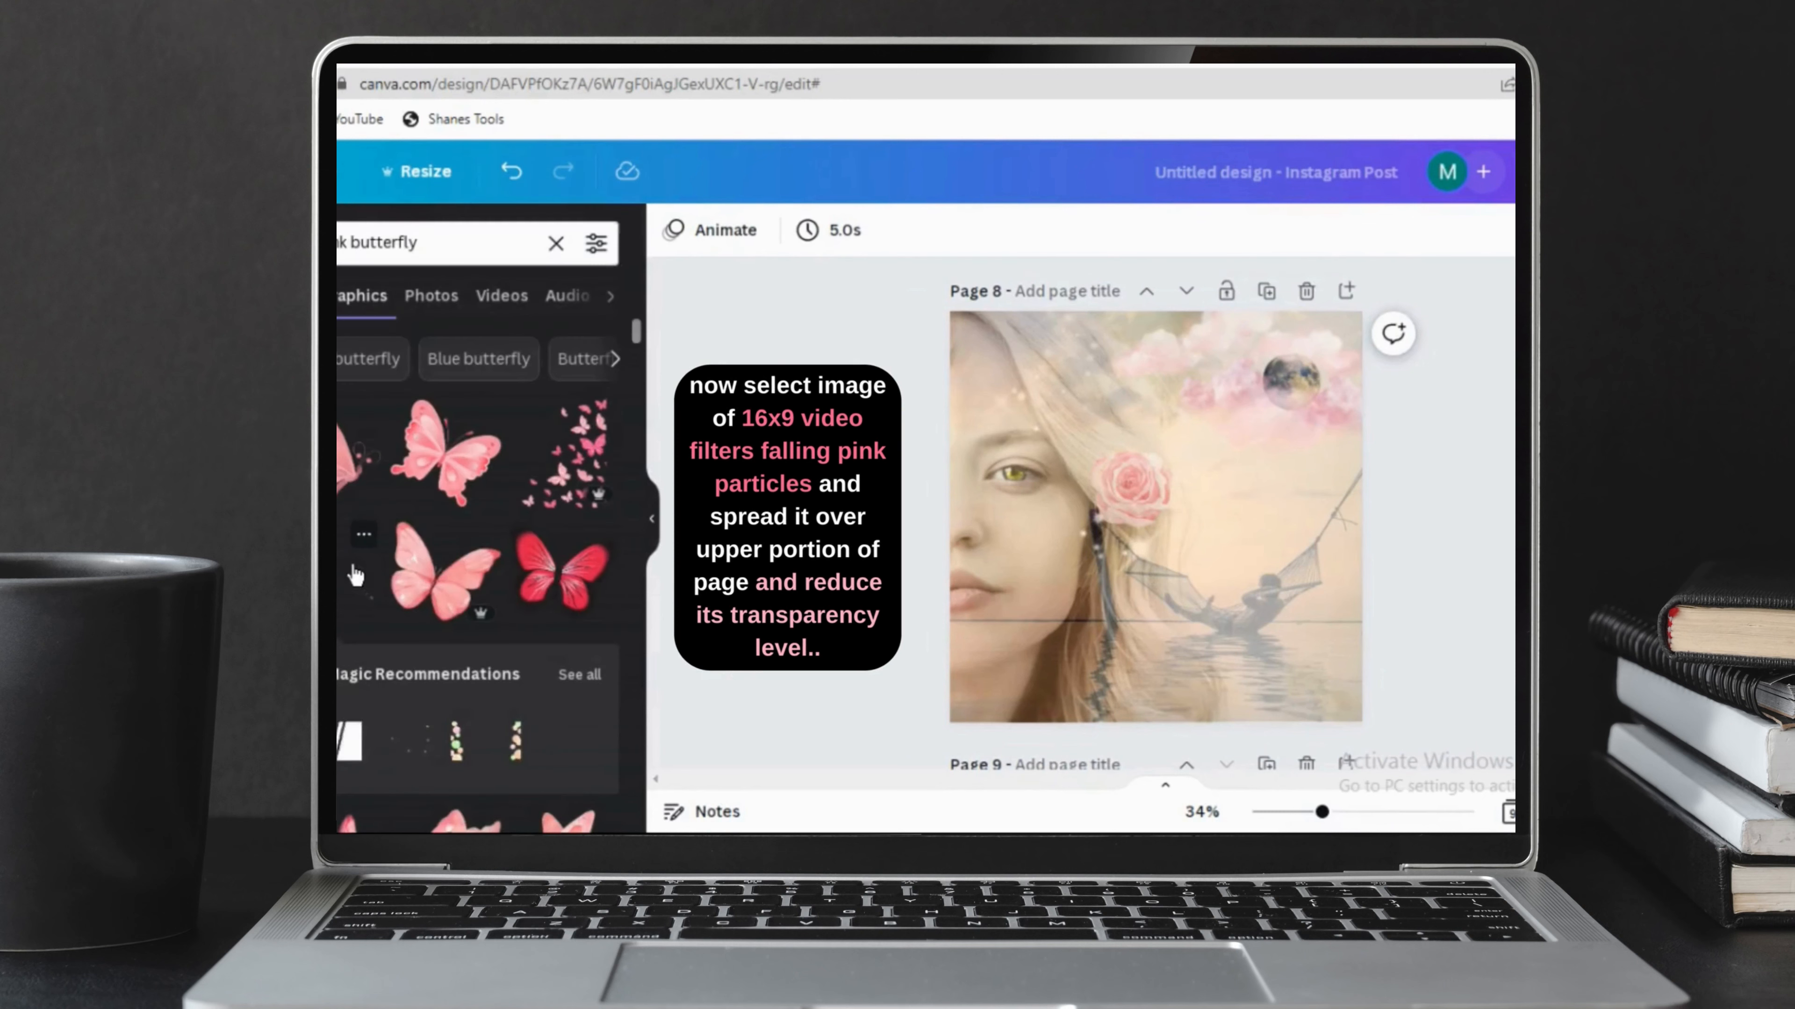
pyautogui.click(355, 575)
pyautogui.moveTo(1206, 550); pyautogui.dragTo(1164, 435)
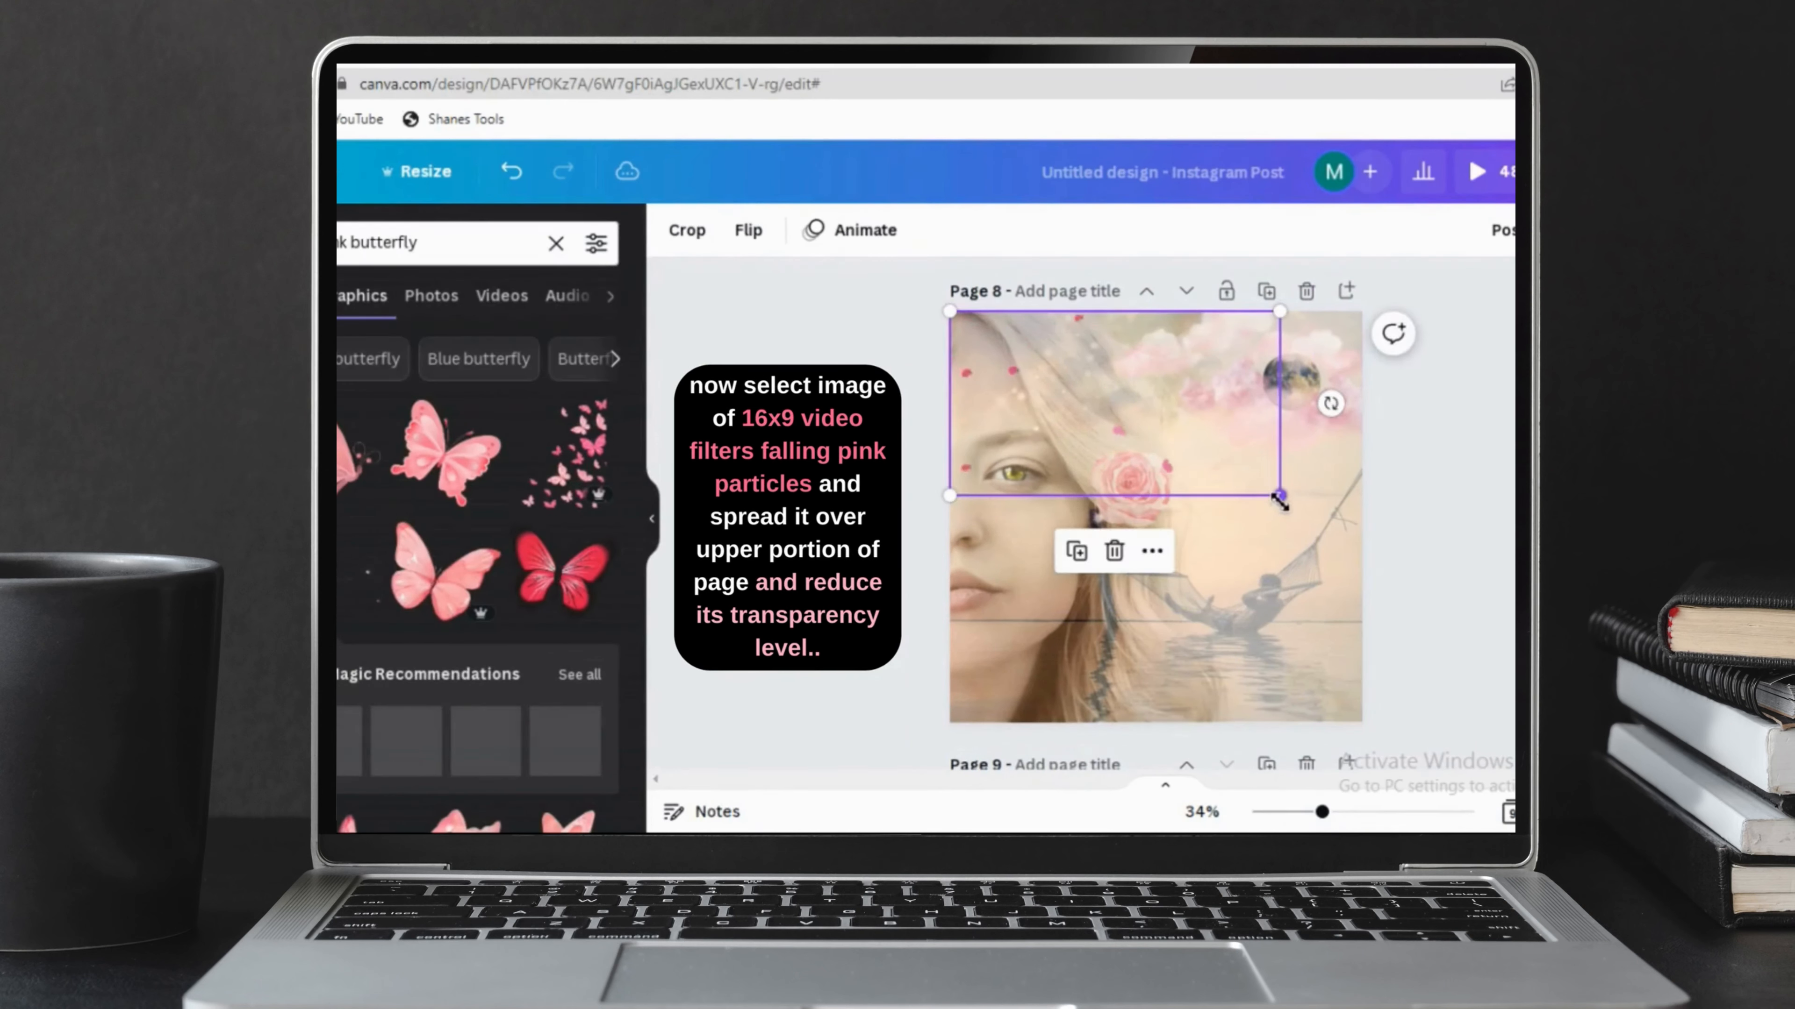
pyautogui.moveTo(1279, 495); pyautogui.dragTo(1362, 542)
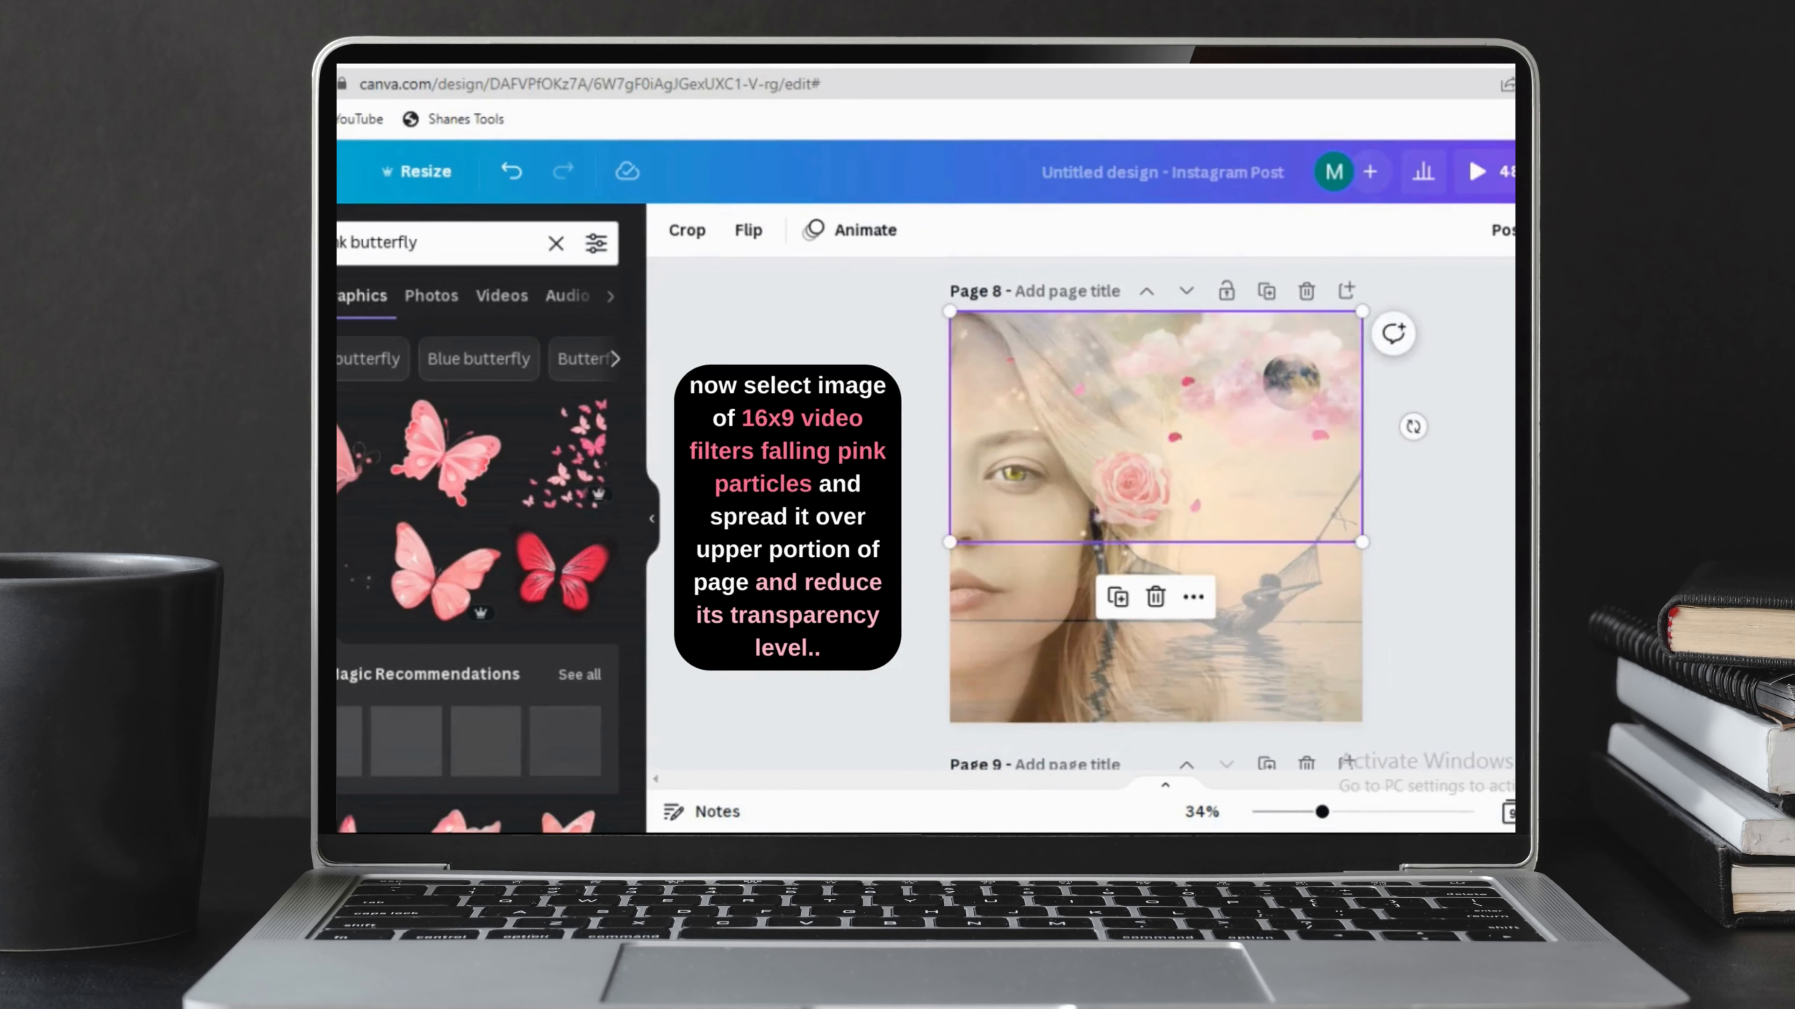
# Lower the opacity of the falling pink particles overlay and deselect it.
pyautogui.click(1581, 230)
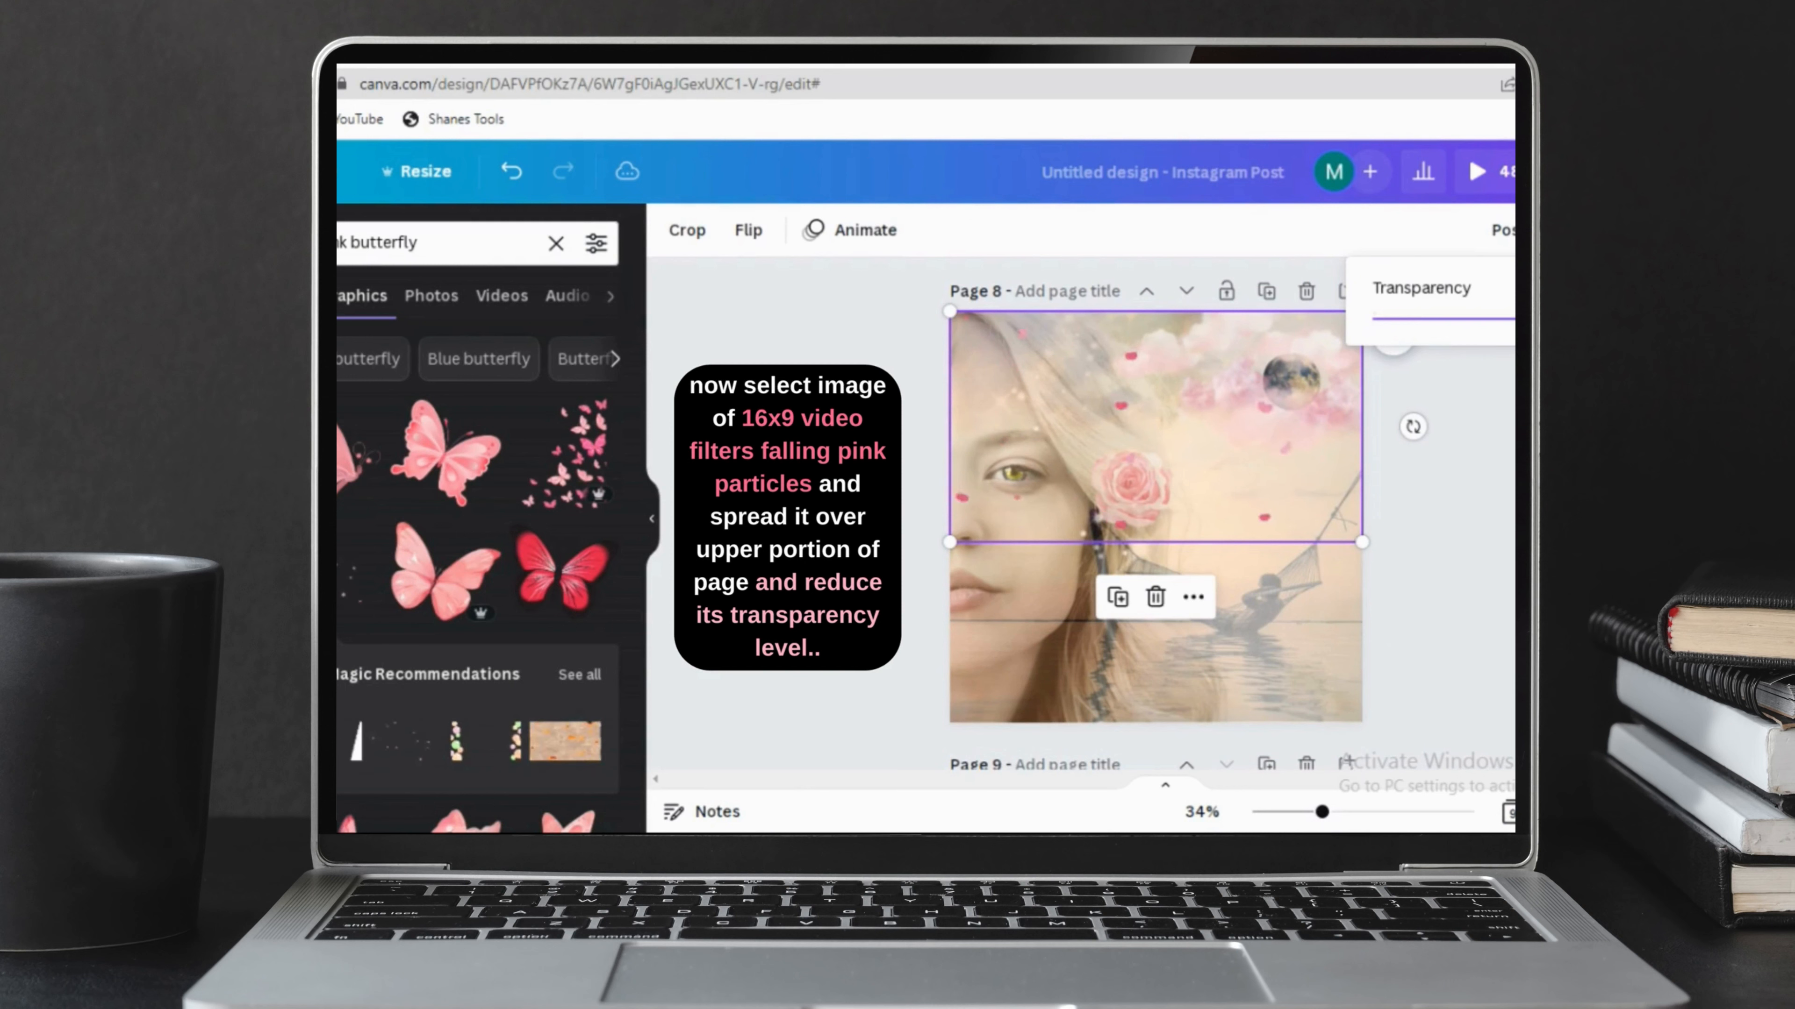
pyautogui.press('Escape')
pyautogui.press('Escape')
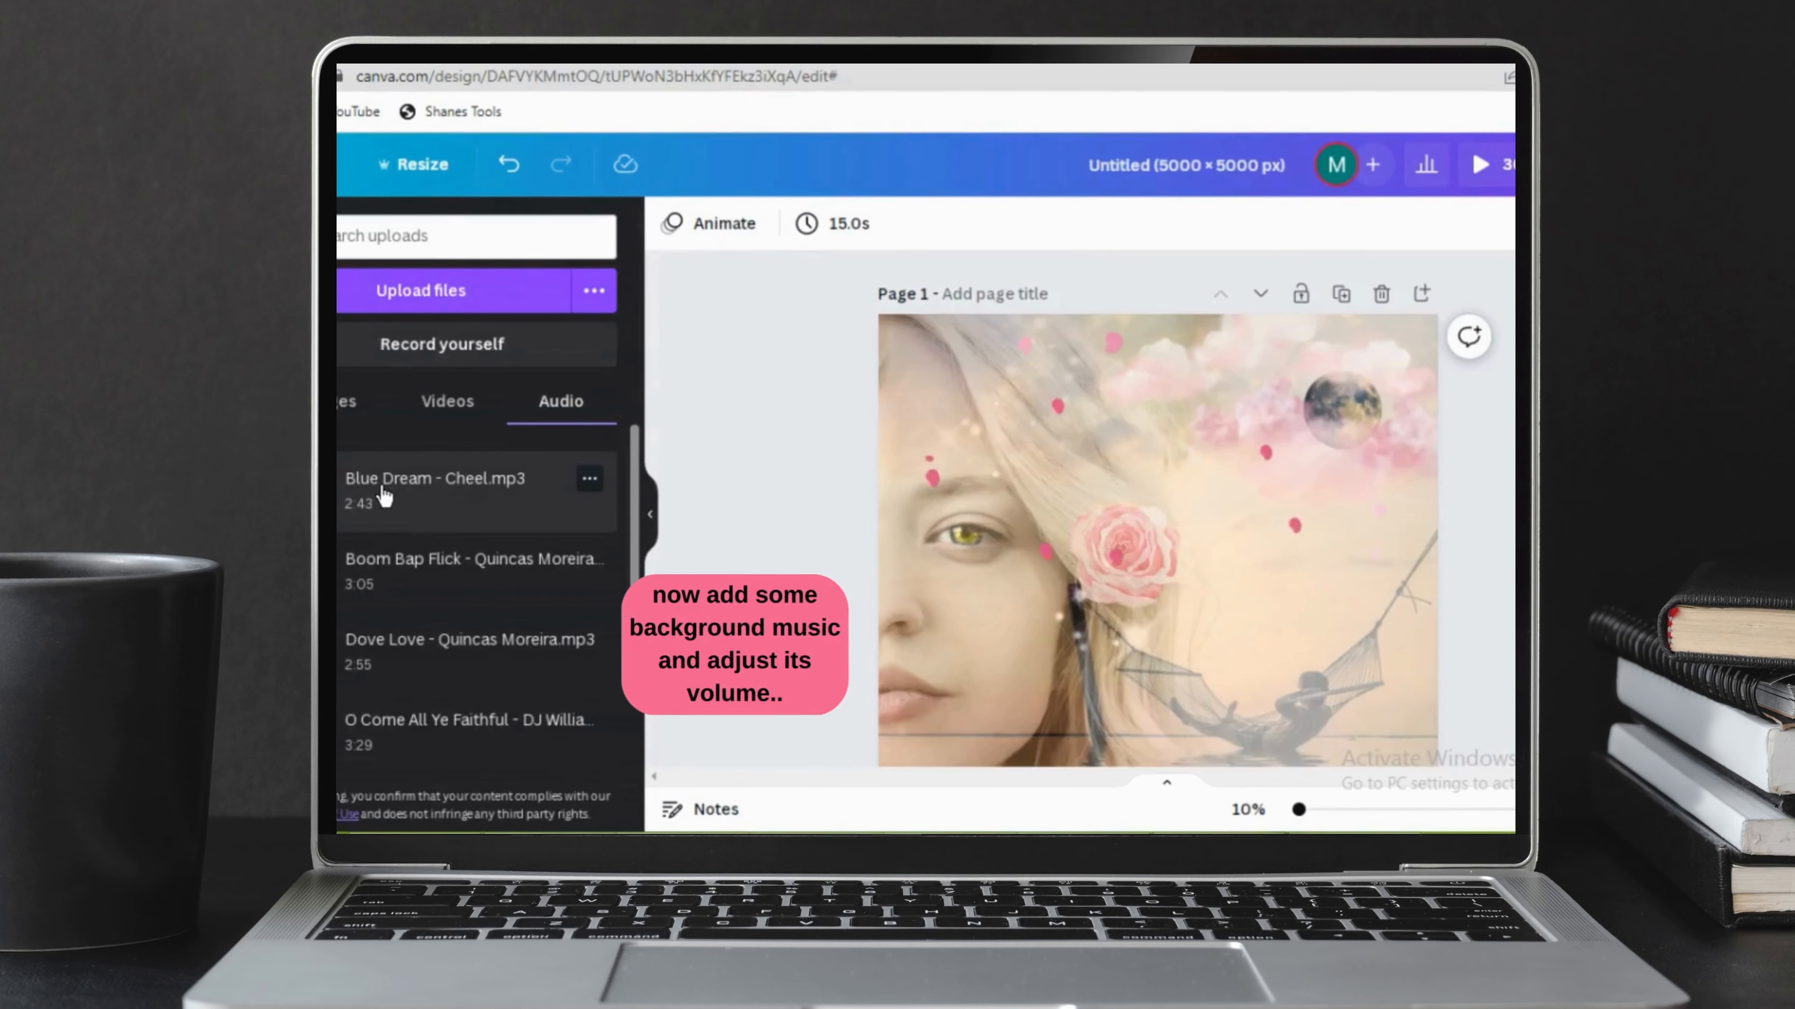
# Add the uploaded track Blue Dream - Cheel.mp3 as background music to the 5000 × 5000 px design and select its audio clip.
pyautogui.click(588, 480)
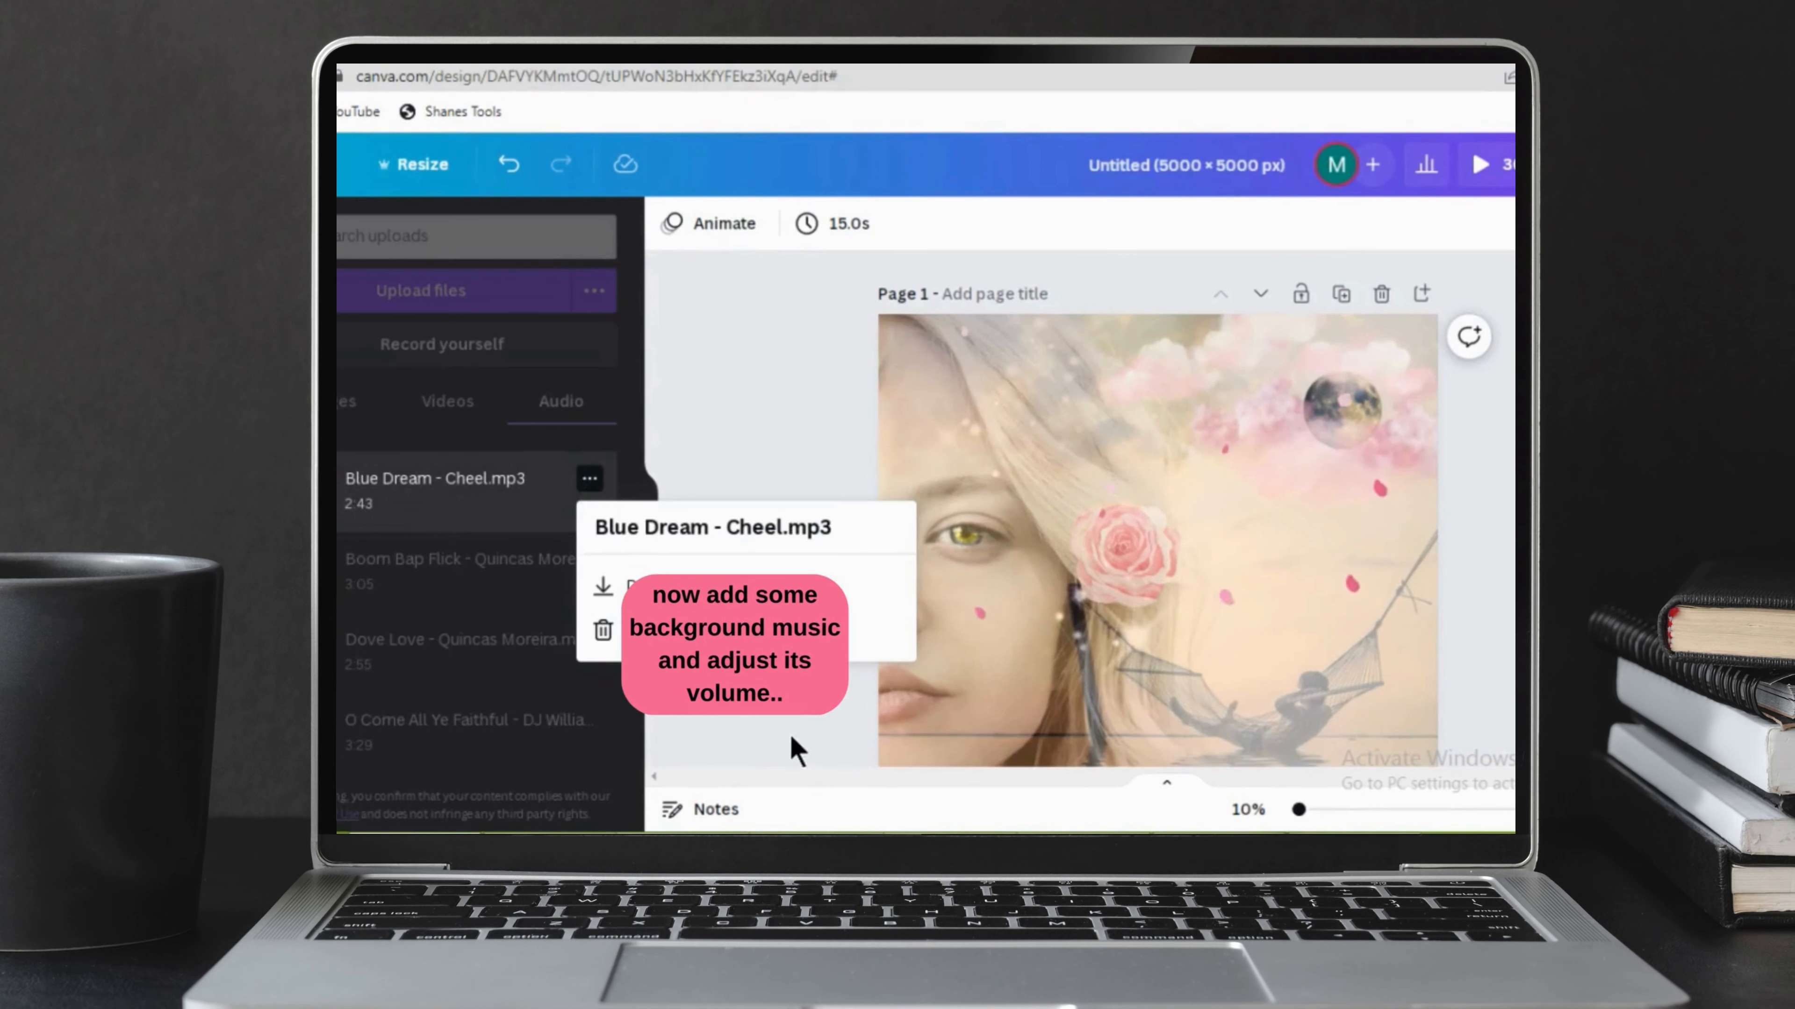
pyautogui.click(448, 505)
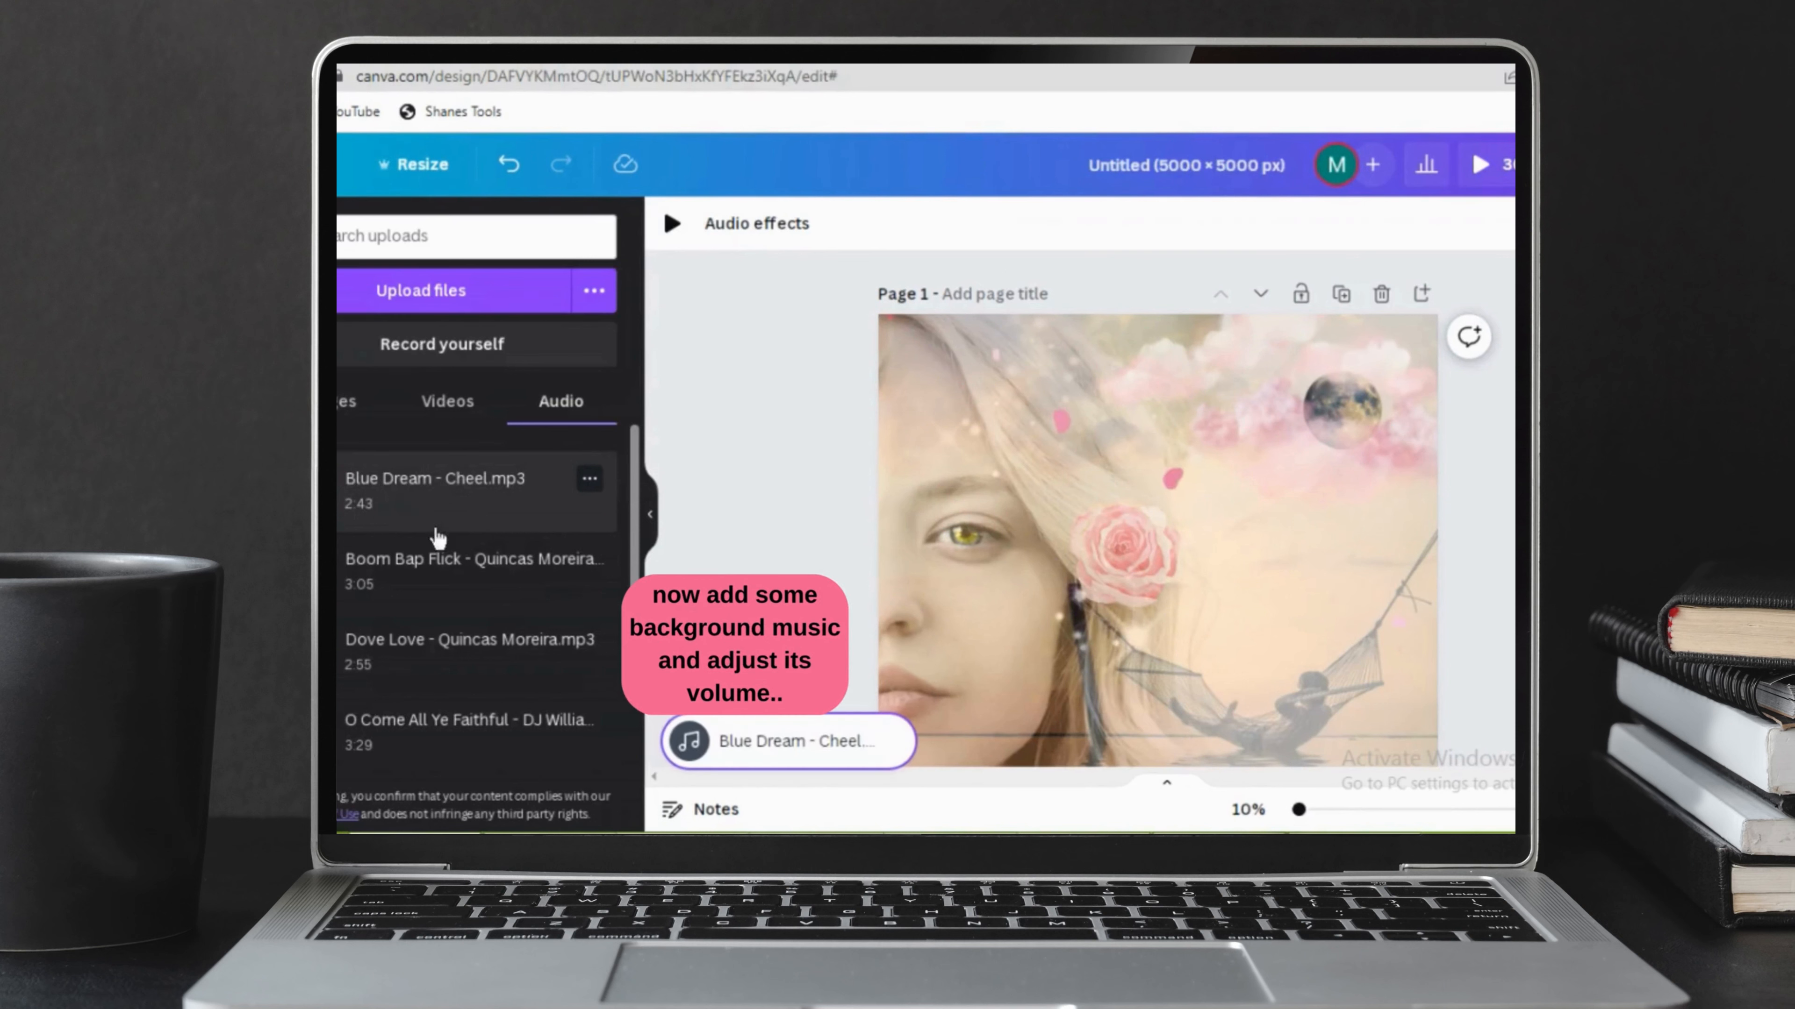
pyautogui.click(680, 739)
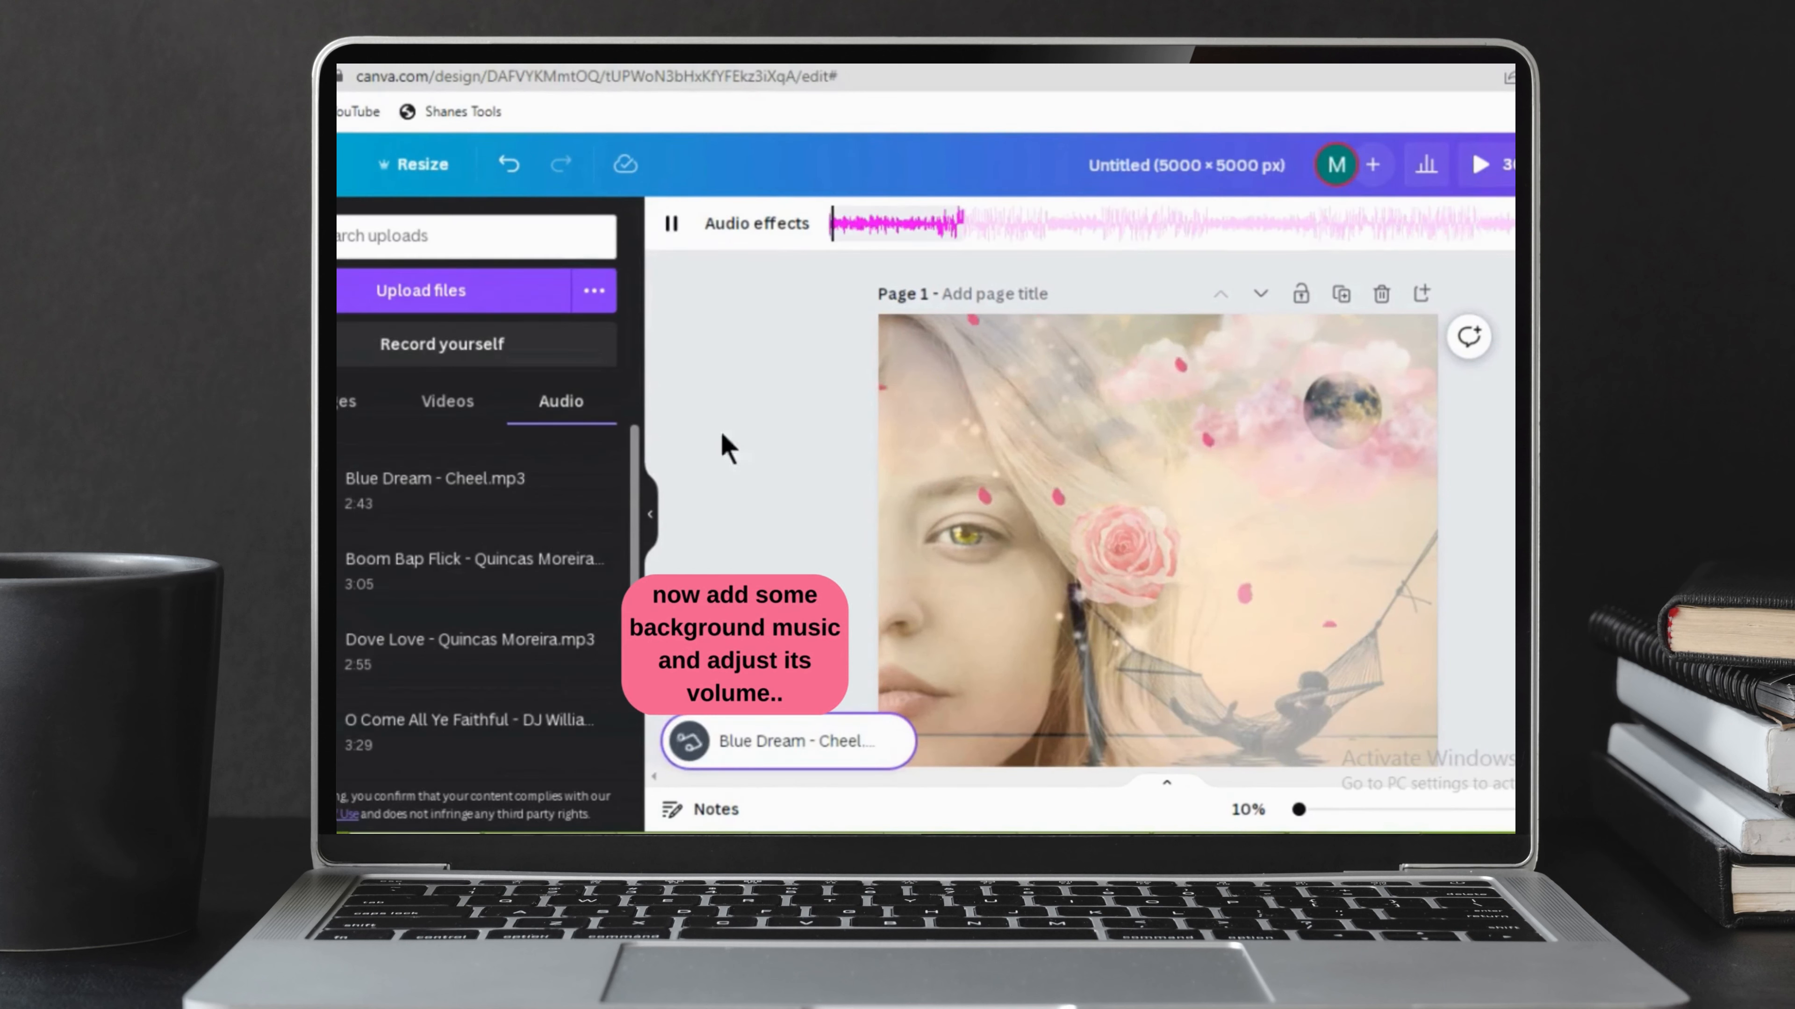
# Shift the music's playing segment a little further into the track and reduce the track's volume.
pyautogui.moveTo(869, 228); pyautogui.dragTo(982, 223)
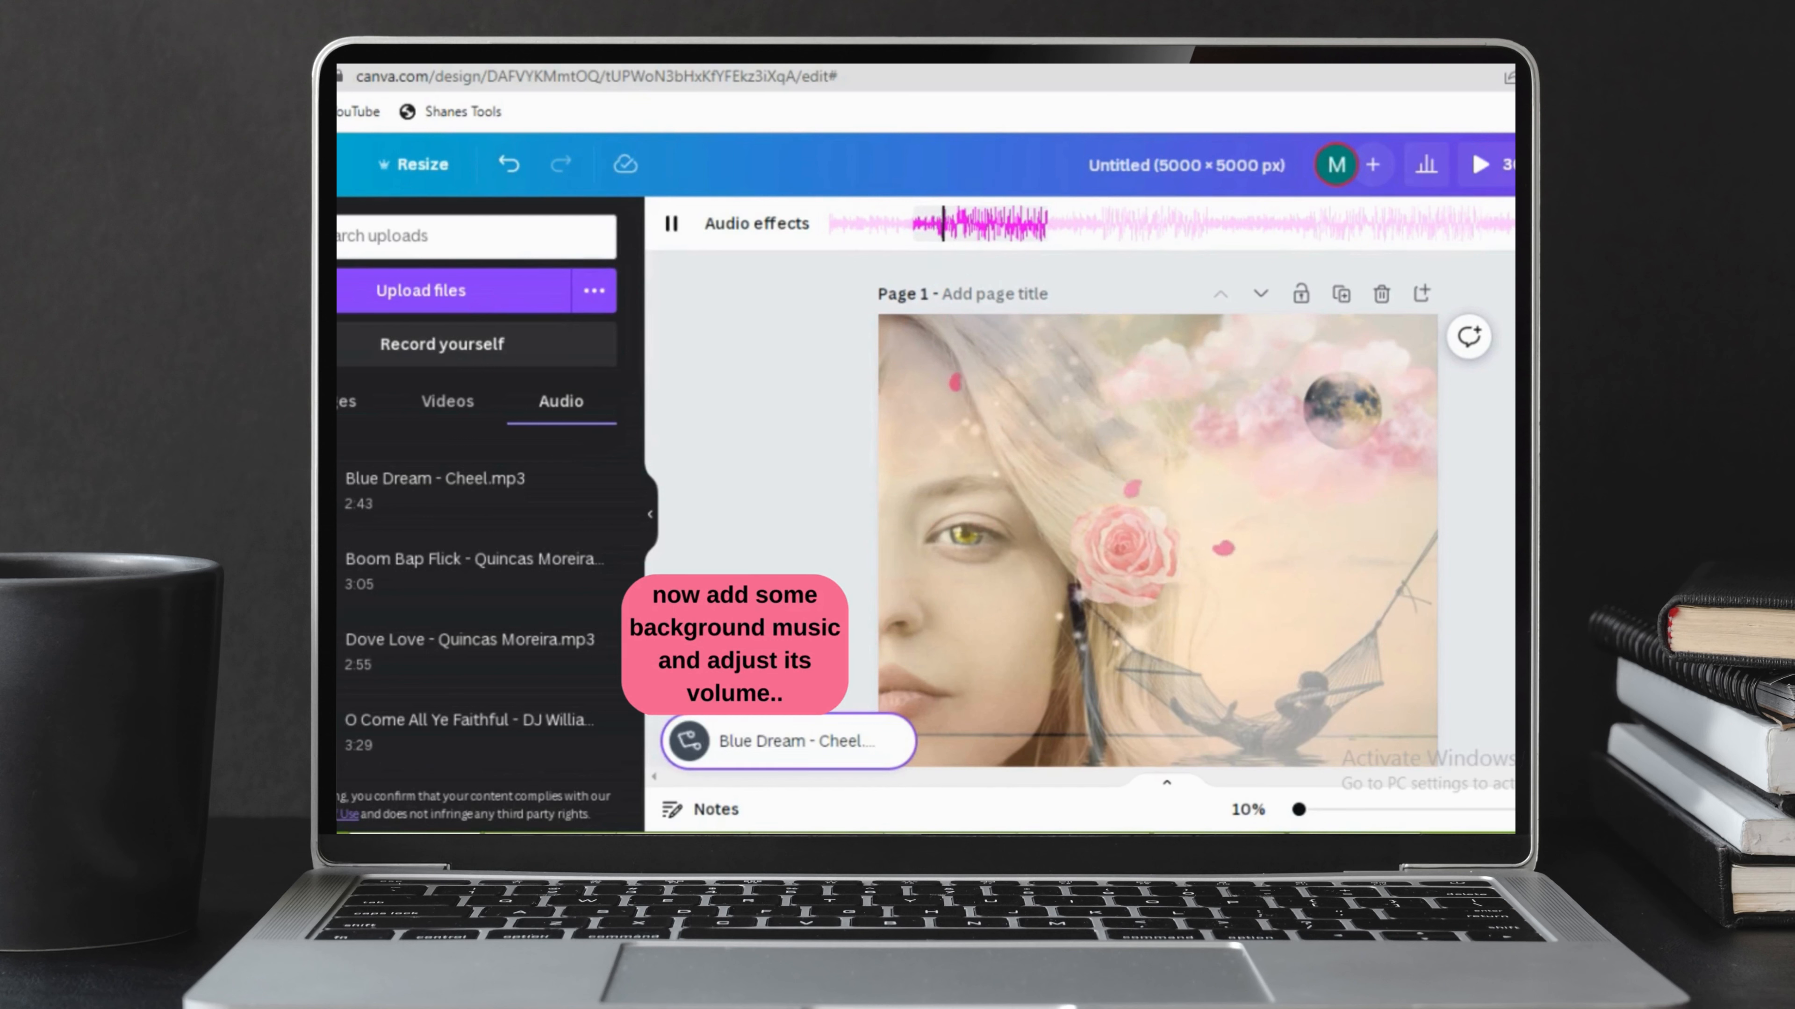
pyautogui.click(1512, 223)
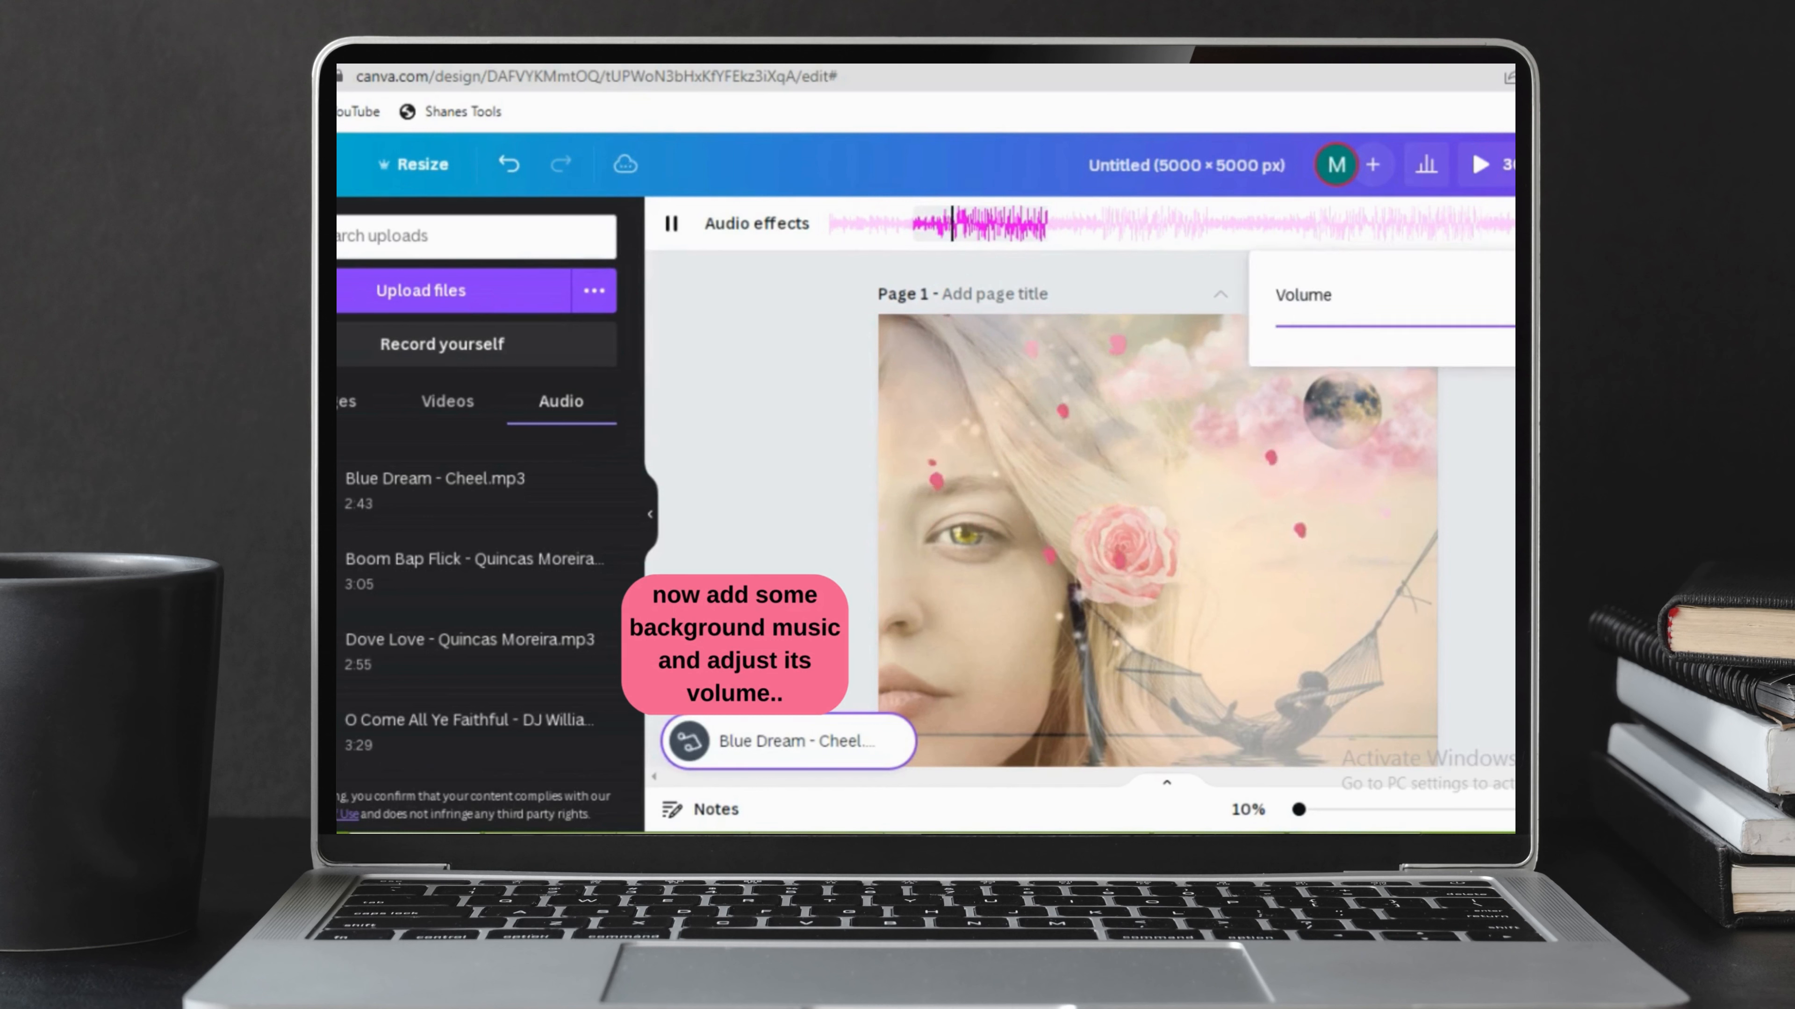
pyautogui.moveTo(1512, 327); pyautogui.dragTo(1479, 326)
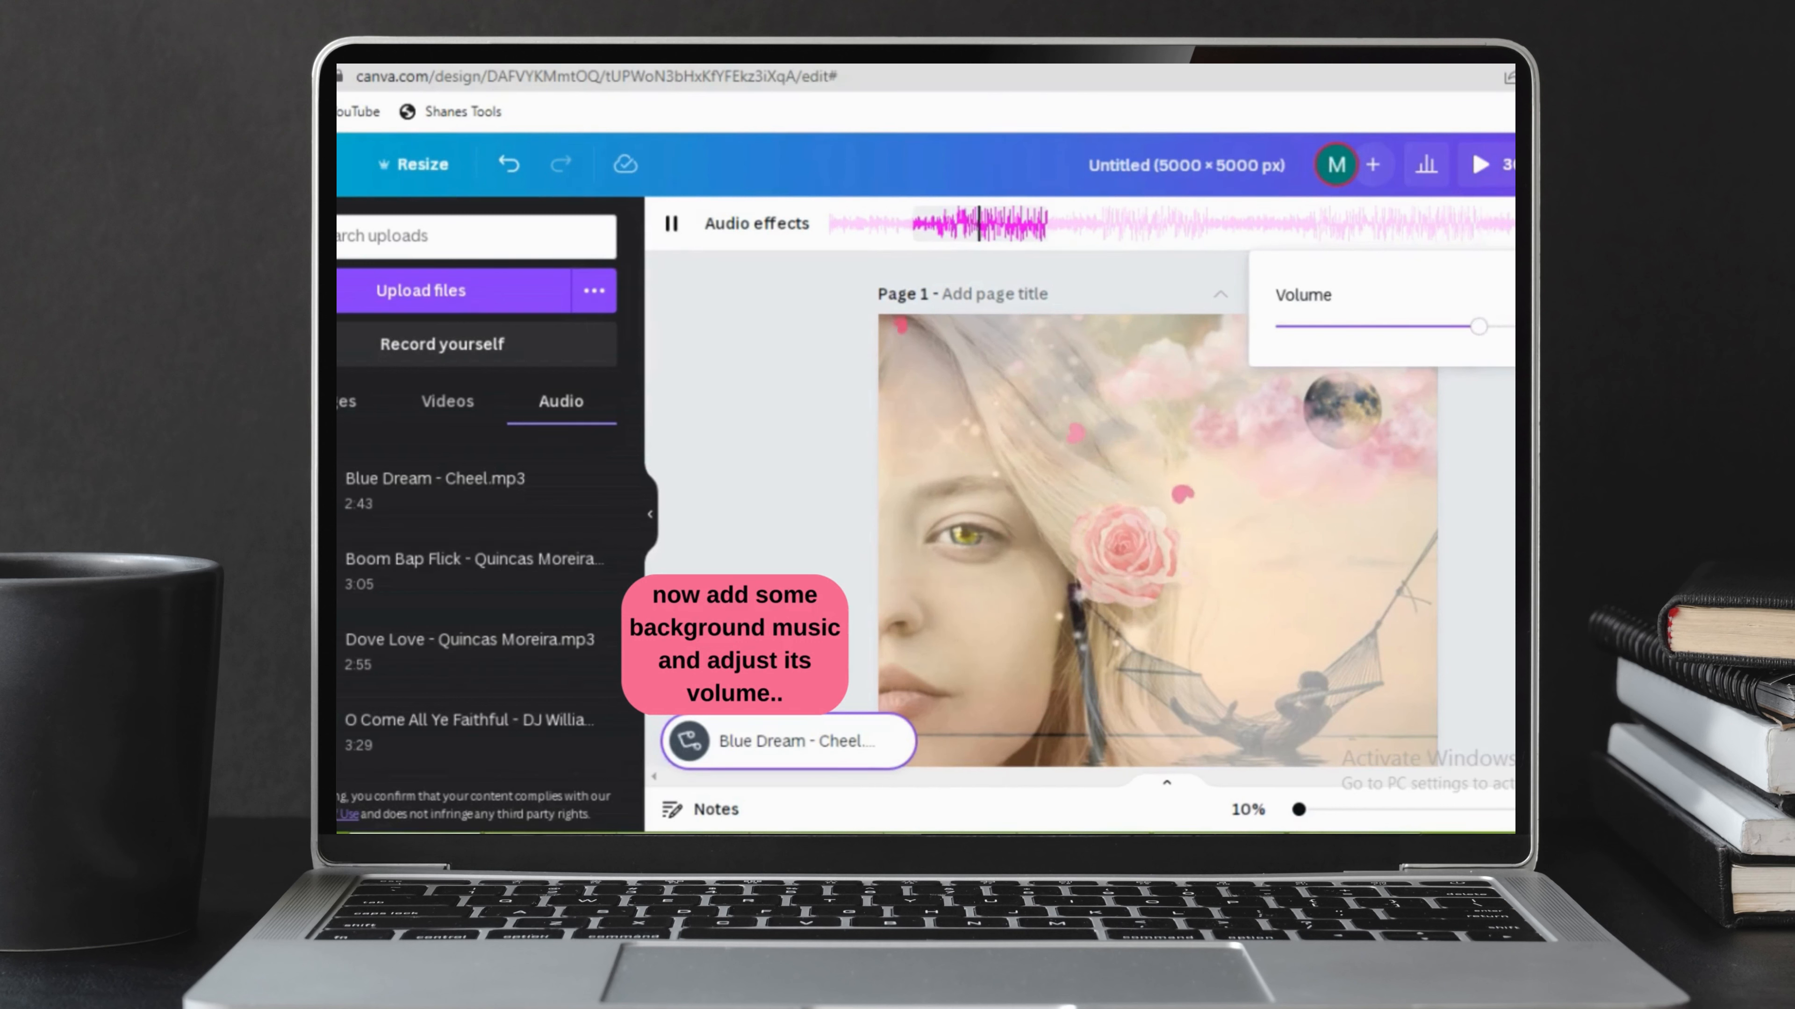